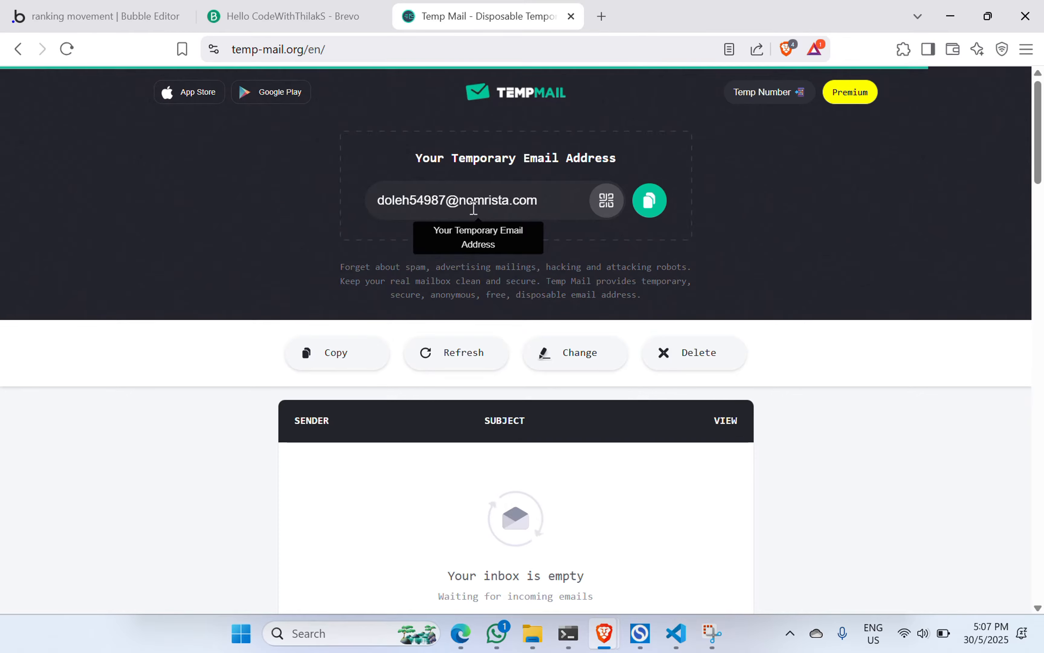
pyautogui.click(258, 6)
pyautogui.click(117, 25)
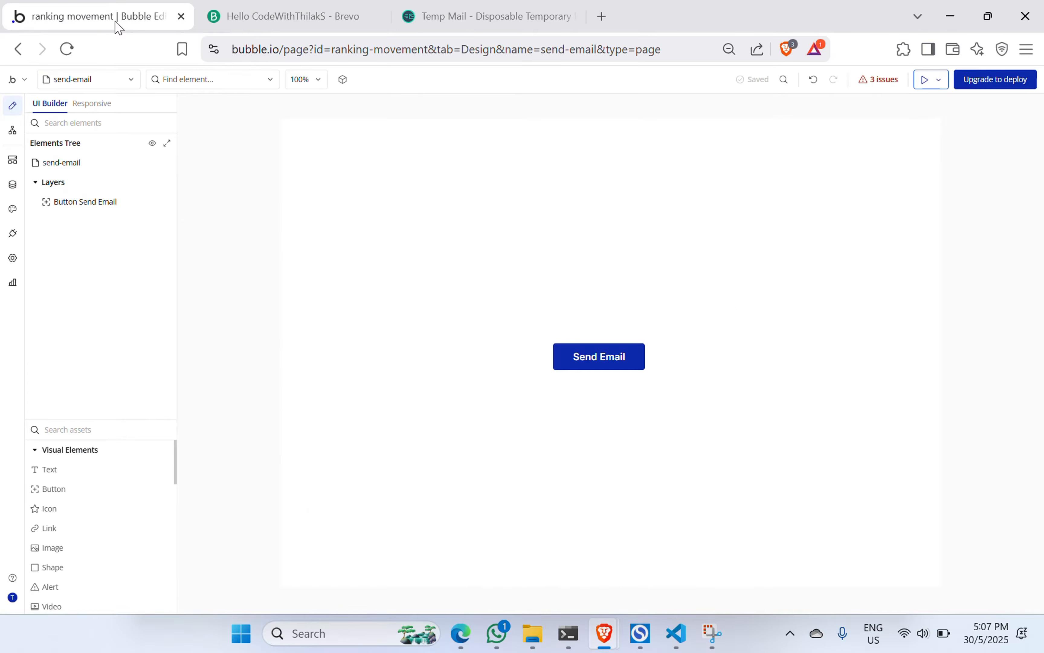
pyautogui.click(230, 6)
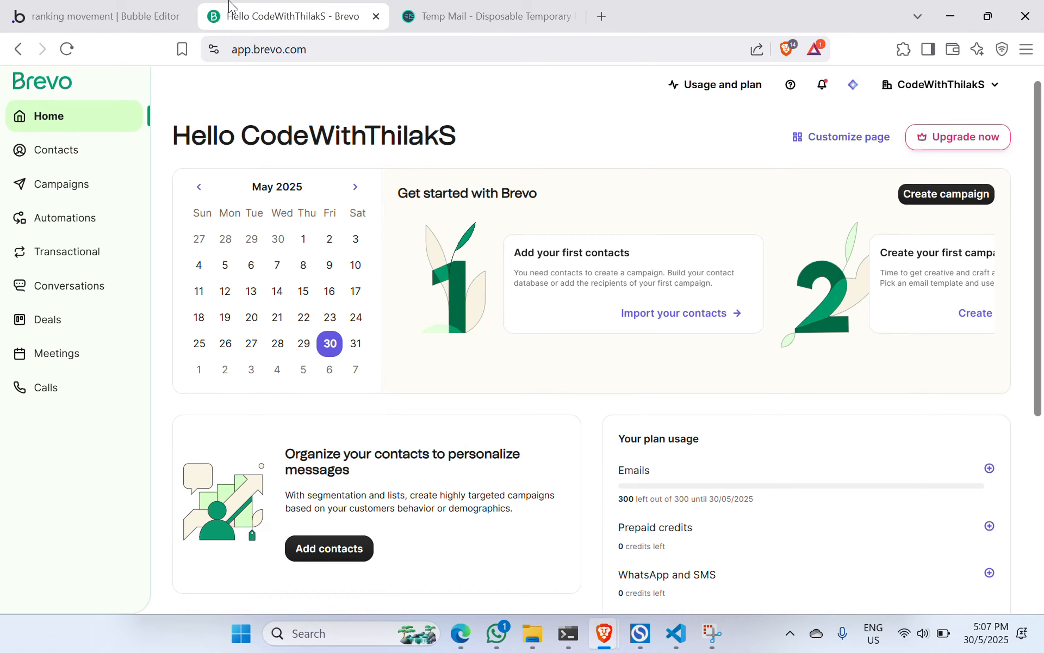
pyautogui.click(399, 6)
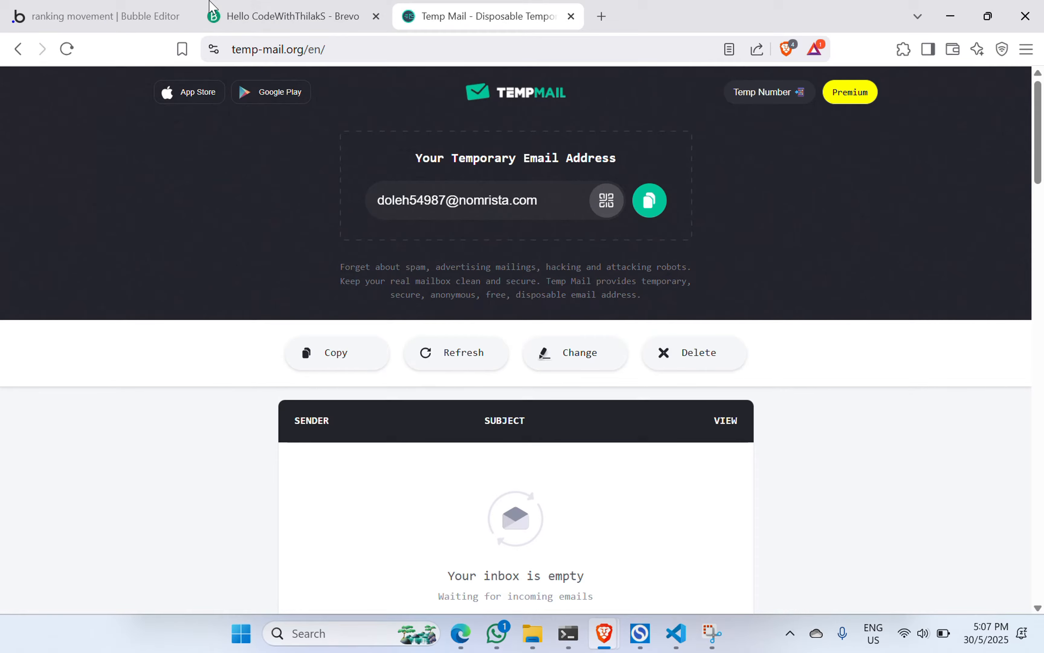
pyautogui.click(125, 9)
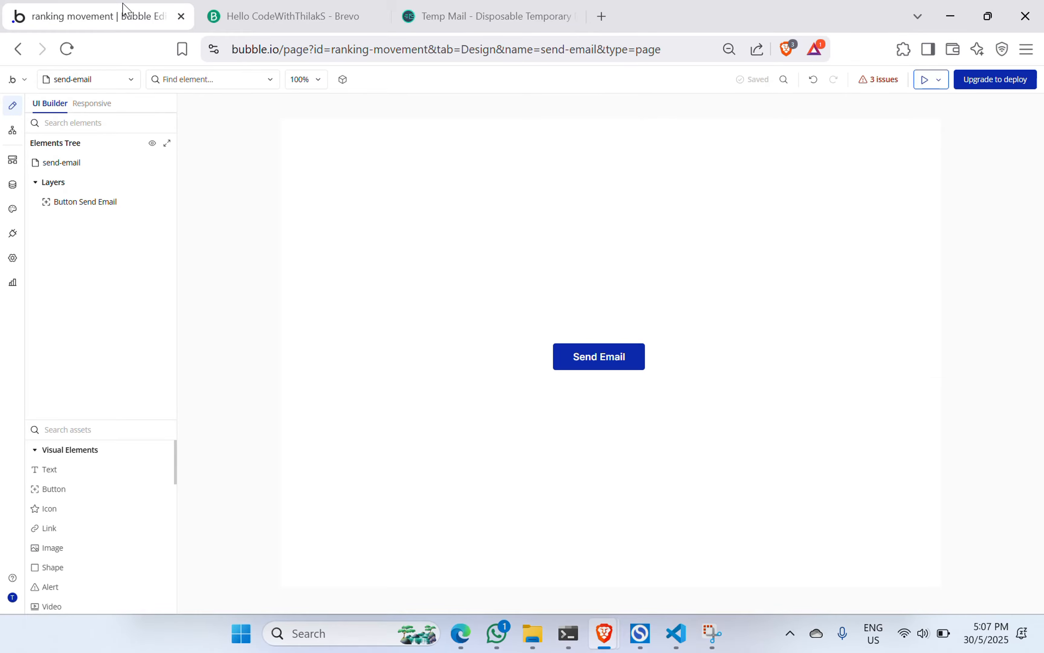
# Step: Switch to Brevo and review the account's campaign usage and plan details
pyautogui.click(285, 16)
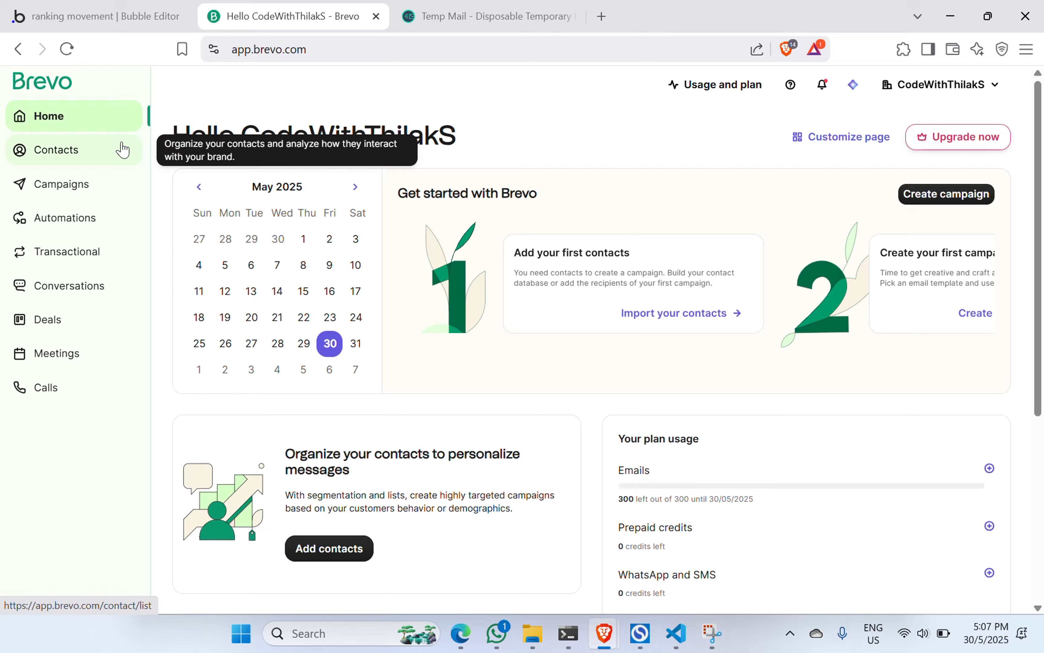
pyautogui.click(708, 91)
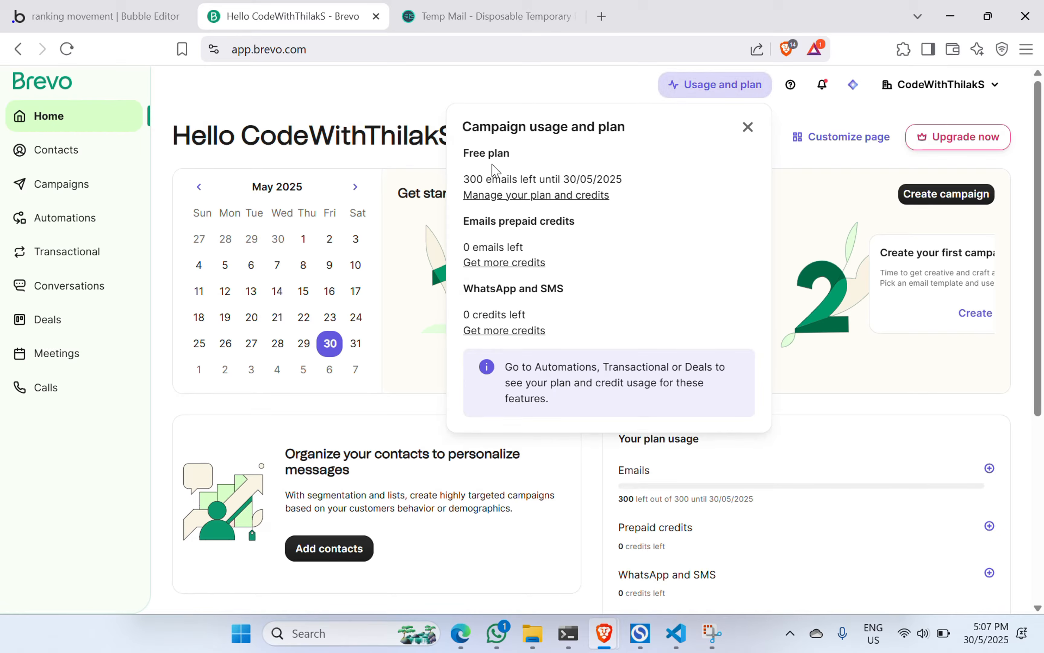
pyautogui.tripleClick(488, 156)
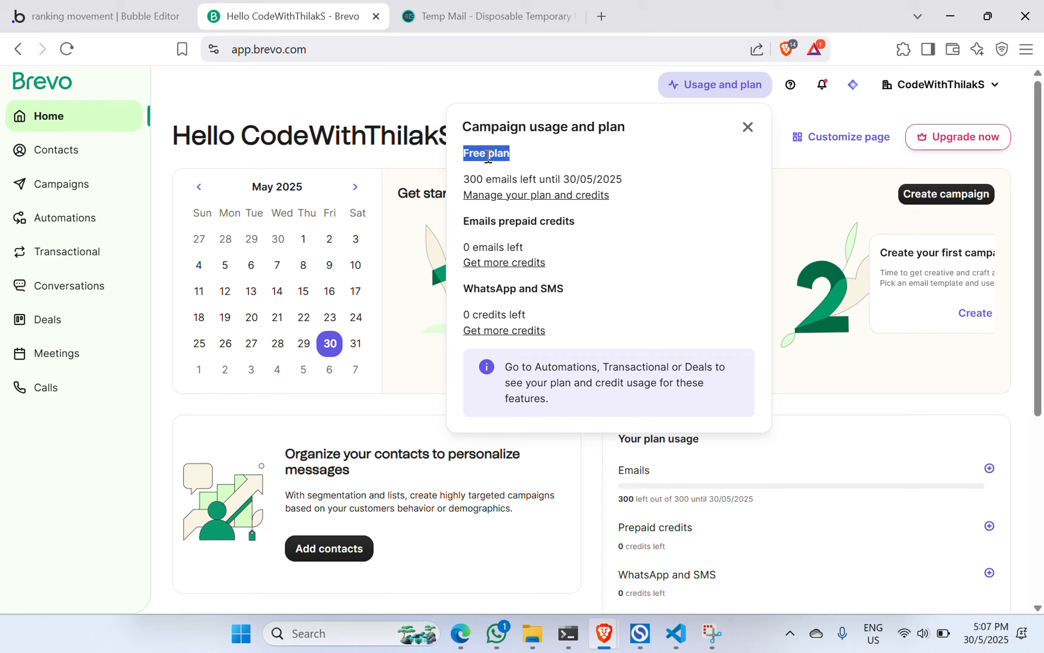
pyautogui.click(749, 129)
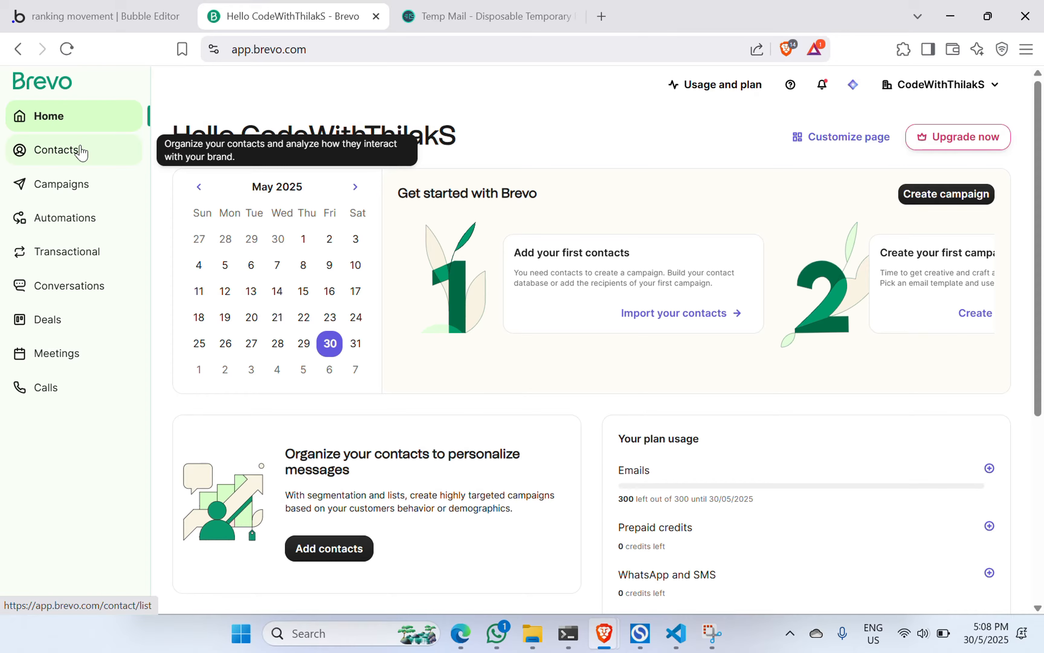
# Step: Start creating a new email template among the Brevo campaign templates
pyautogui.click(64, 204)
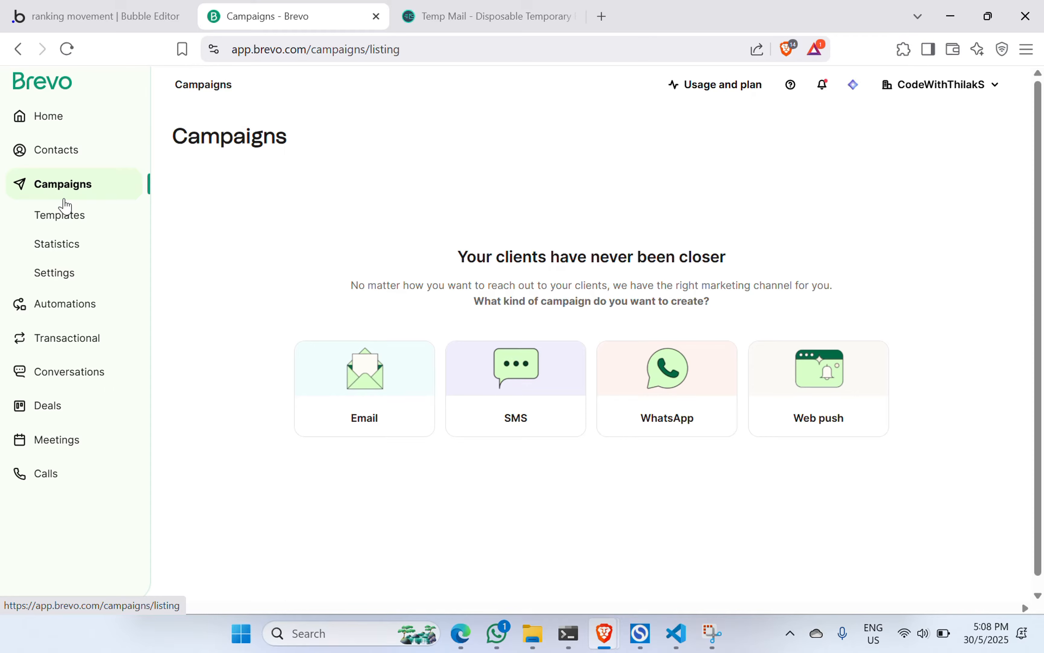
pyautogui.click(71, 220)
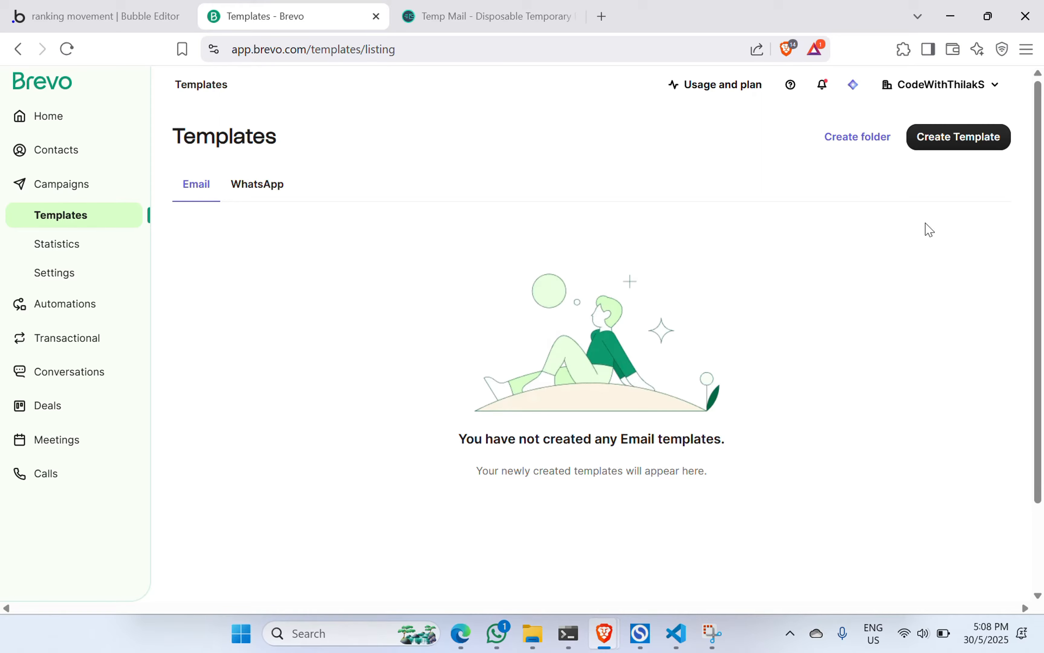
pyautogui.click(946, 145)
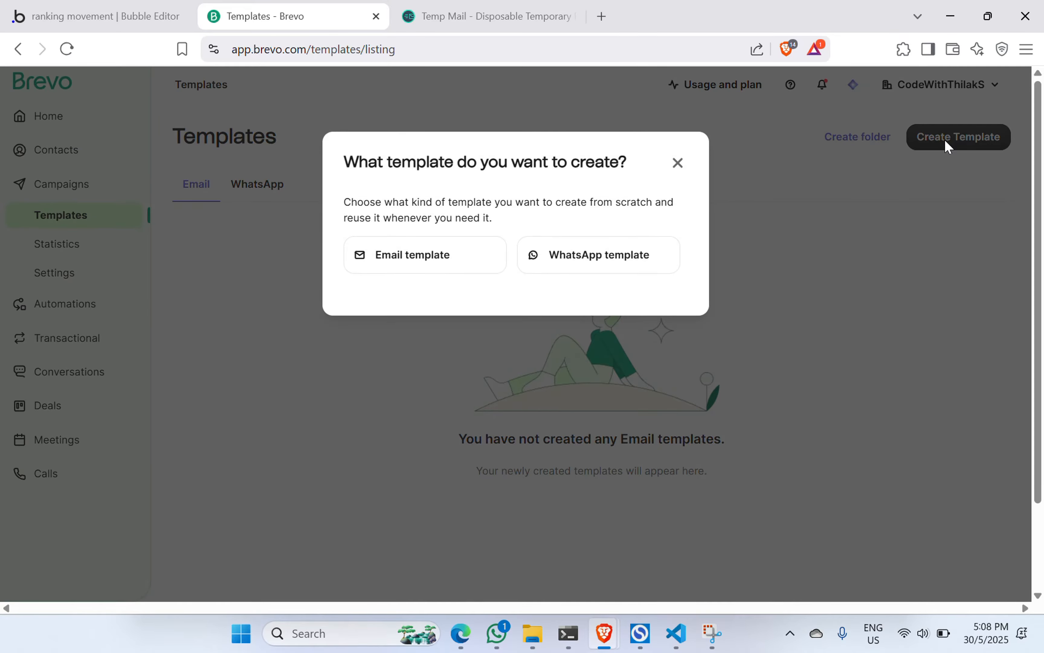
pyautogui.click(428, 254)
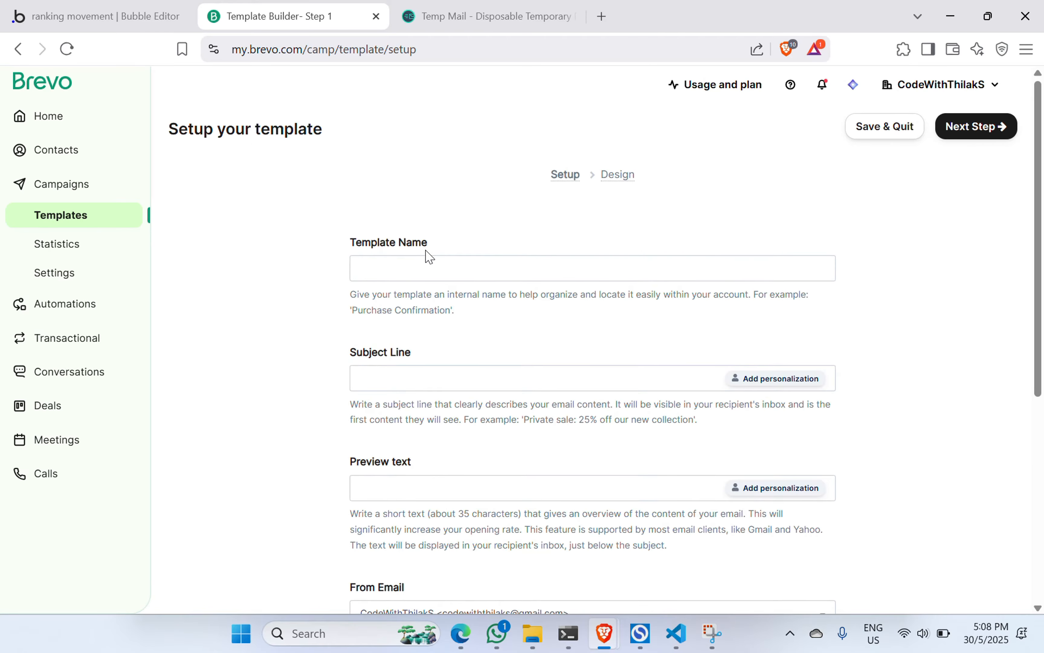
# Step: Name the template "Test", set its subject line to "This is the subject", and continue to the design stage
pyautogui.click(426, 267)
pyautogui.write('Test')
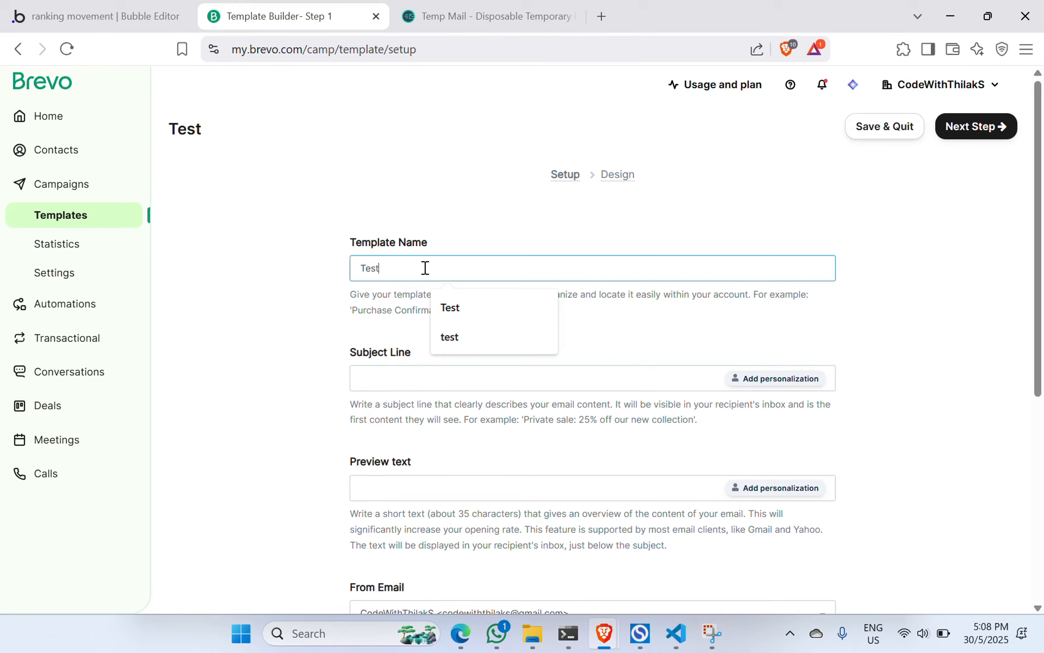
pyautogui.click(402, 375)
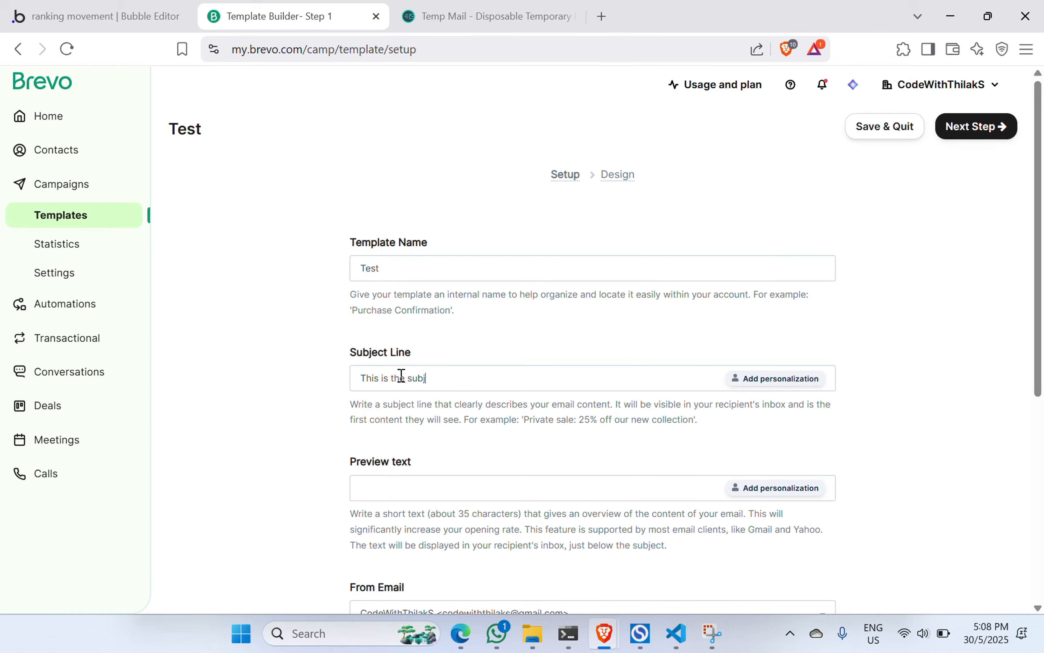
pyautogui.scroll(-3, 402, 375)
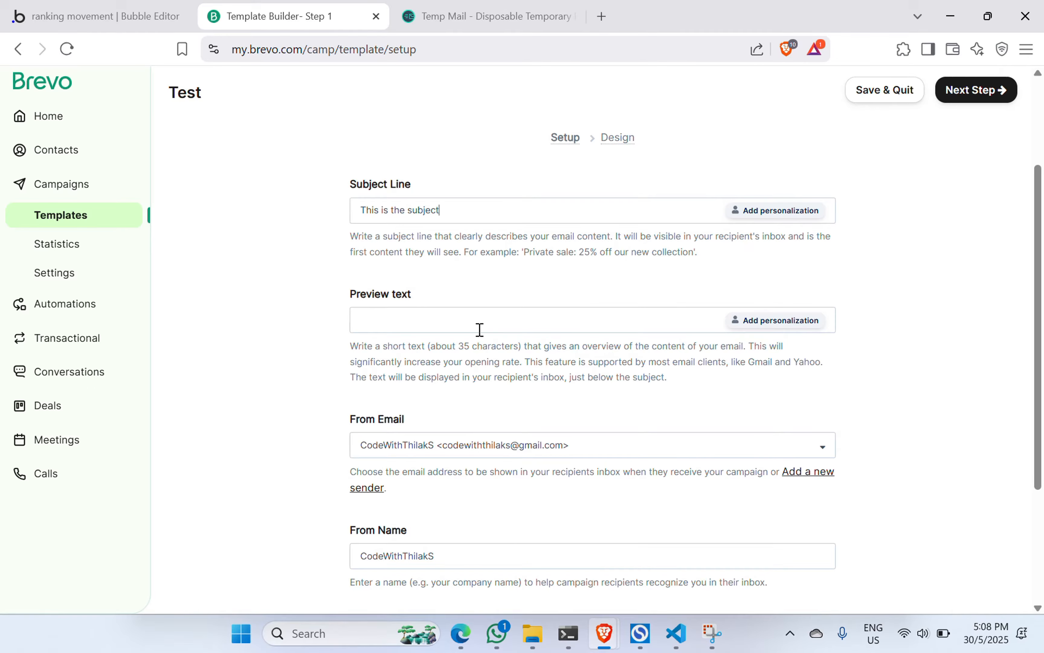
pyautogui.scroll(-3, 479, 329)
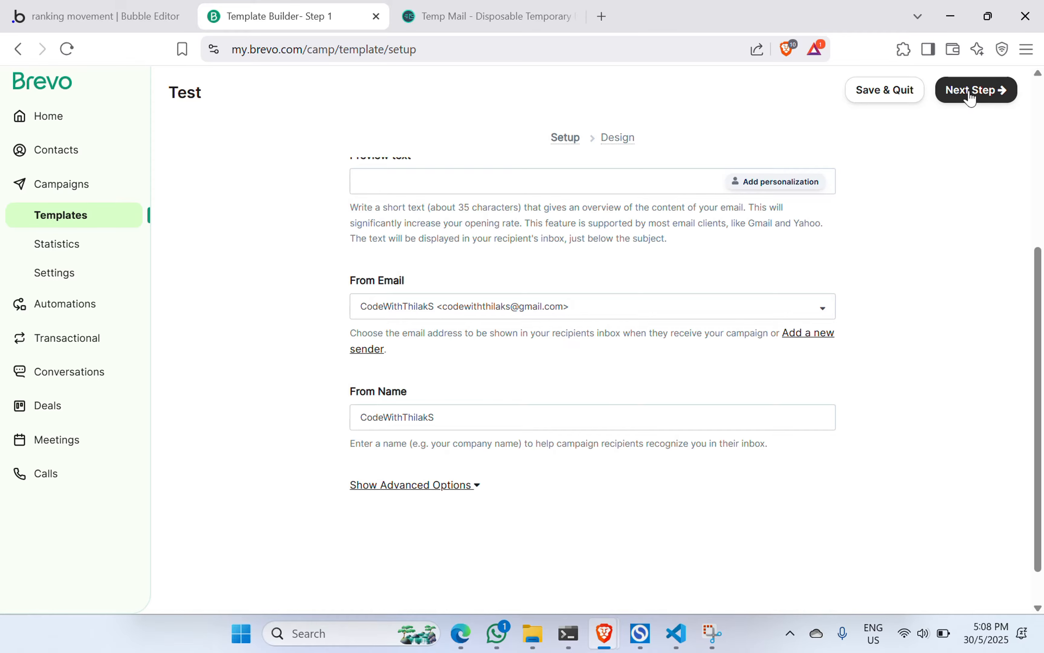
pyautogui.click(980, 101)
# Step: Choose the "Register for an event" layout for the template and open it in the editor
pyautogui.hotkey('ctrl', '+')
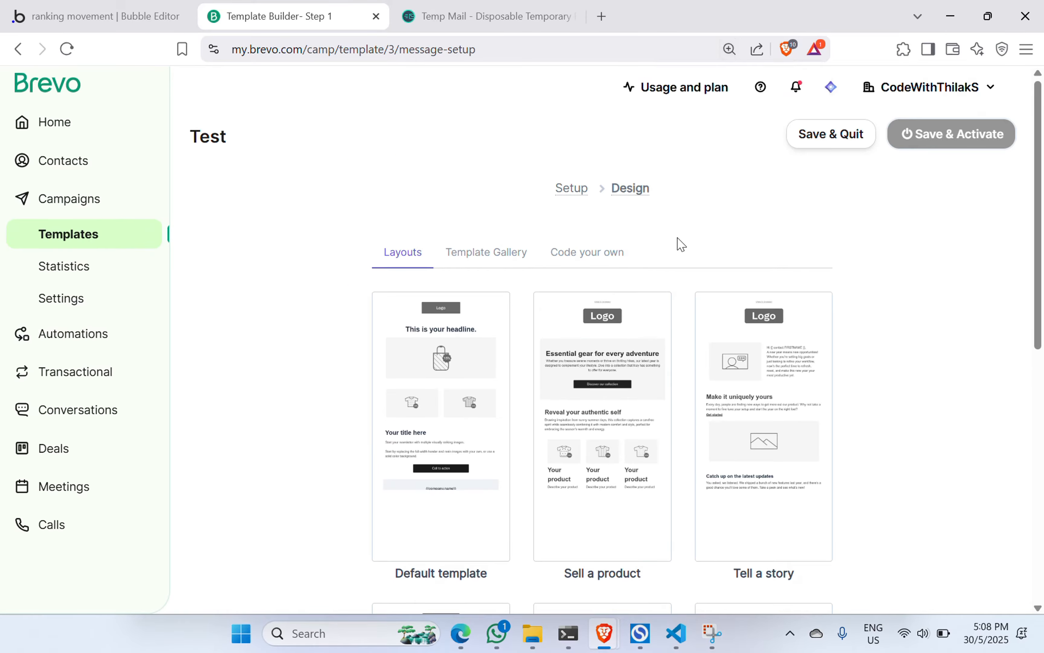
pyautogui.hotkey('ctrl', '+')
pyautogui.scroll(-1, 681, 244)
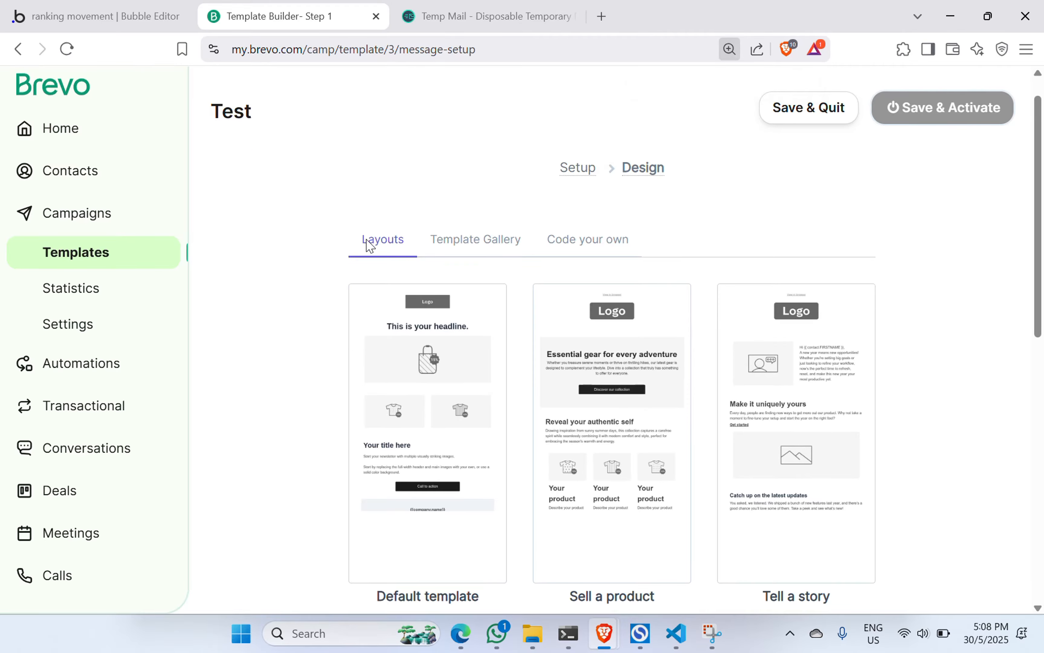
pyautogui.scroll(-3, 445, 305)
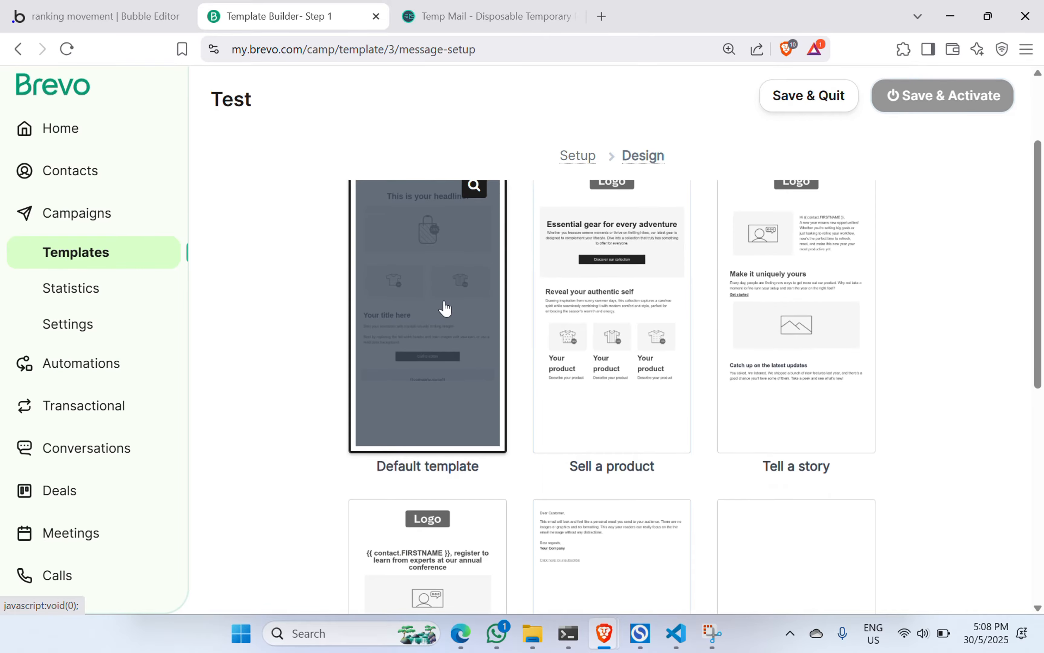
pyautogui.scroll(-5, 613, 344)
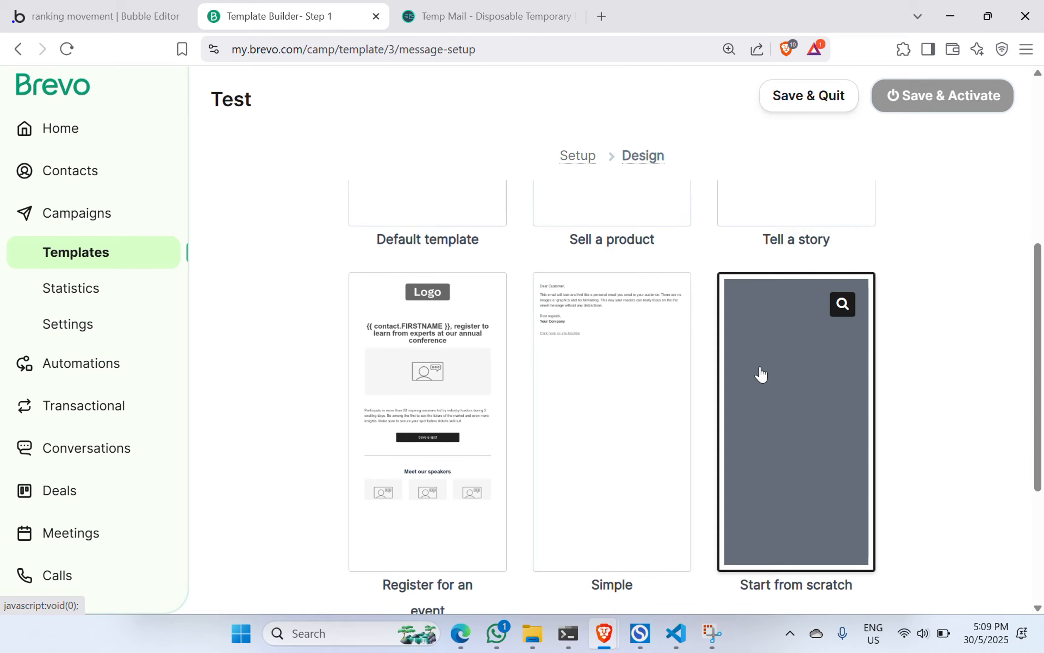
pyautogui.click(413, 381)
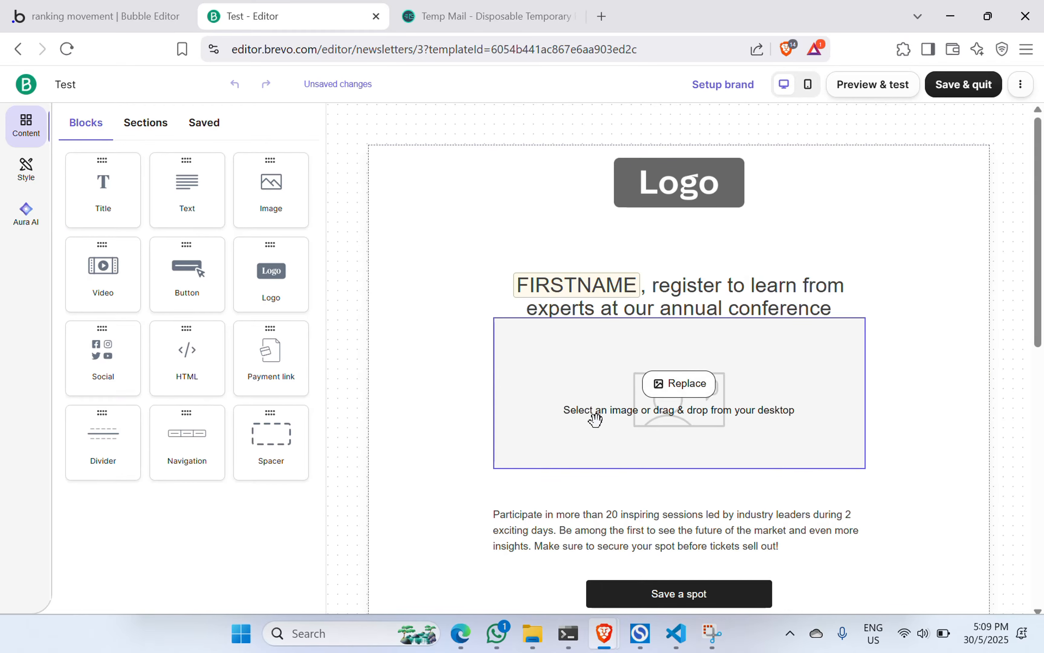
# Step: Look at the attribute choices offered for the FIRSTNAME variable in the headline, leaving the variable as it is
pyautogui.click(546, 287)
pyautogui.click(418, 231)
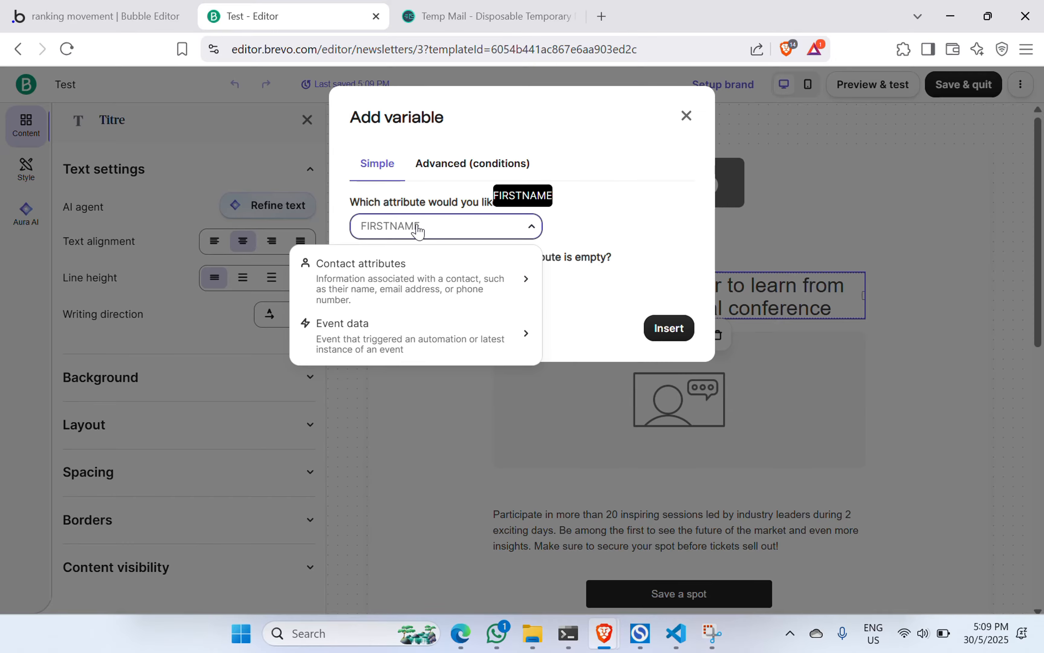
pyautogui.click(686, 116)
# Step: Replace the conference headline beneath the logo with the empty variable placeholder "{{}}"
pyautogui.tripleClick(739, 307)
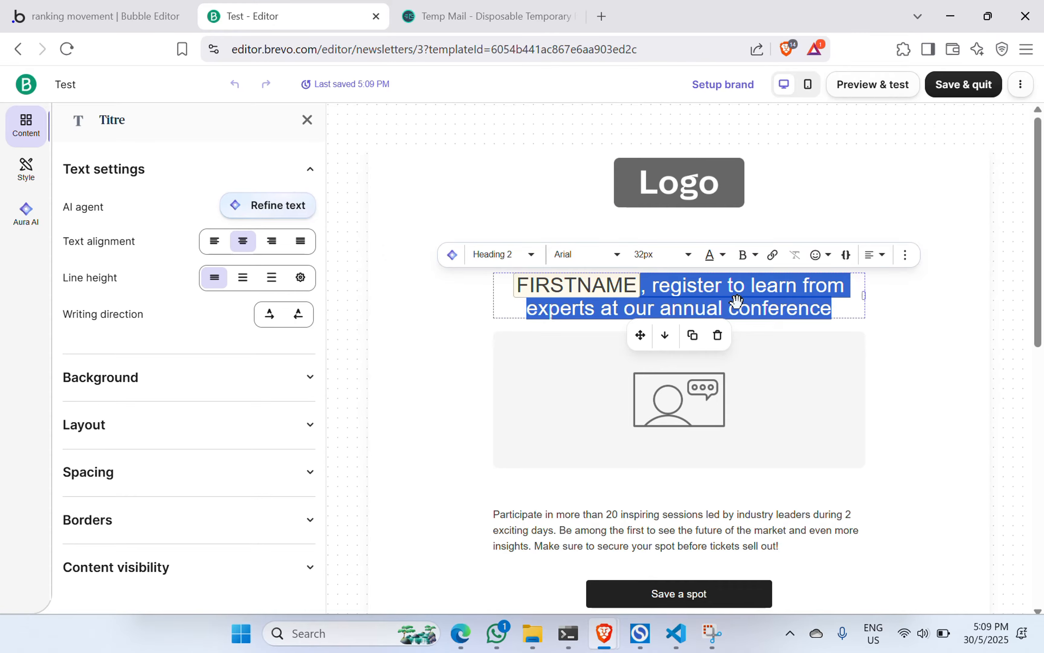
pyautogui.press('BackSpace')
pyautogui.press('BackSpace')
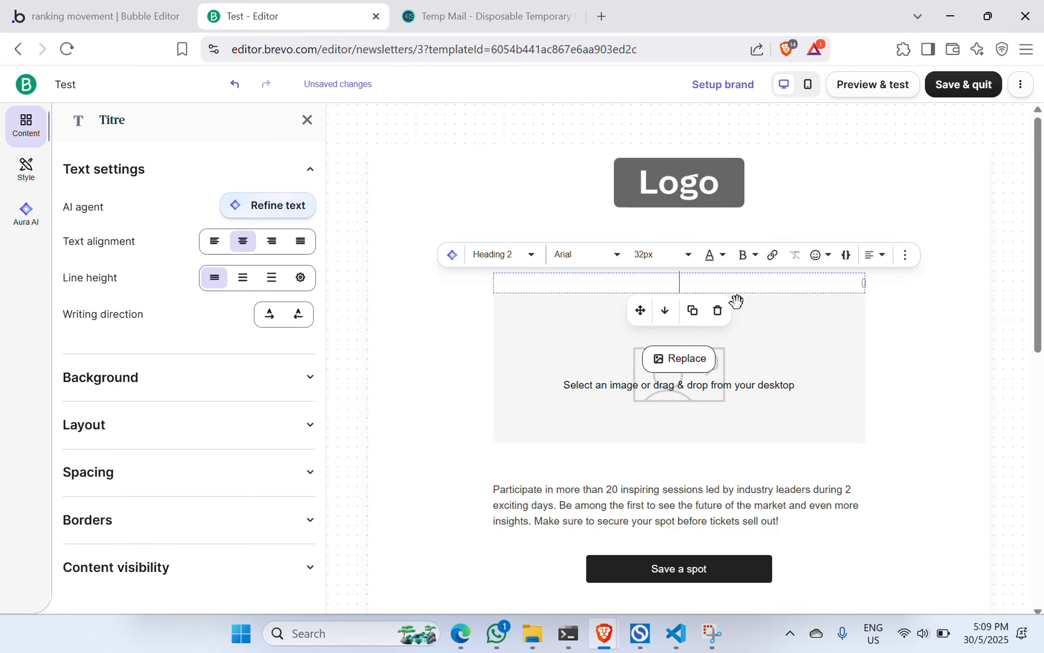
pyautogui.write('{{}}{')
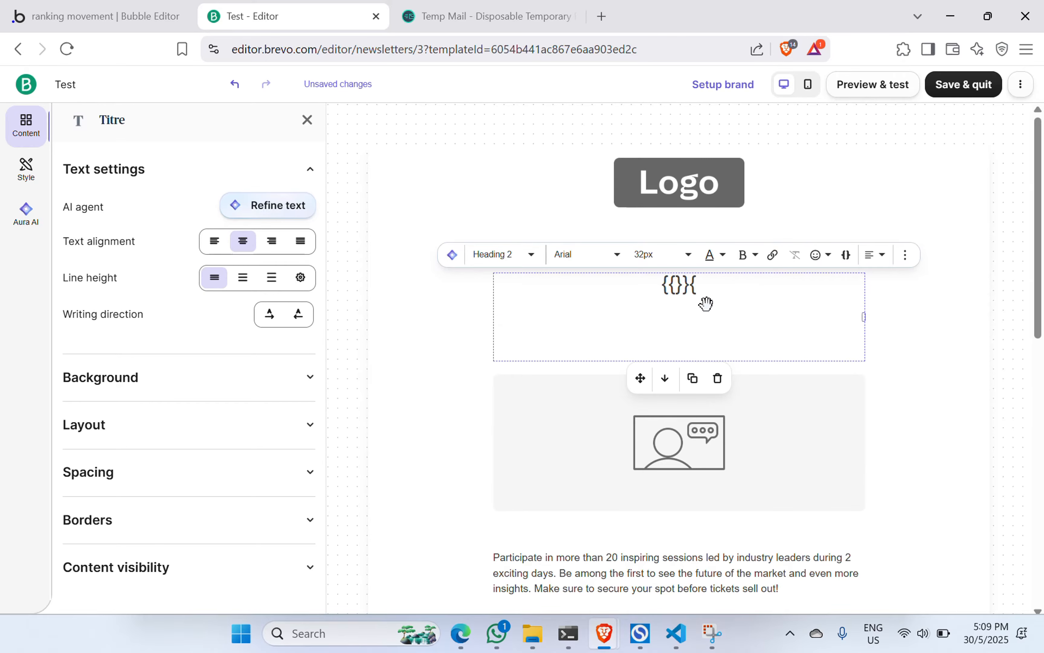
pyautogui.press('BackSpace')
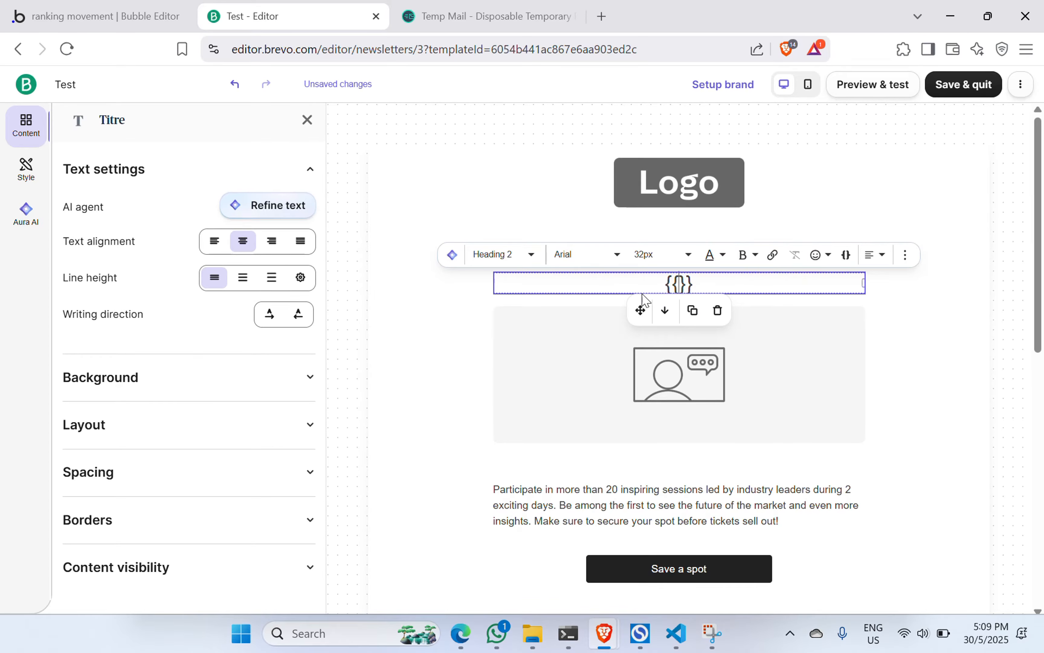
# Step: Switch to the Bubble editor and install the API Connector plugin
pyautogui.click(116, 6)
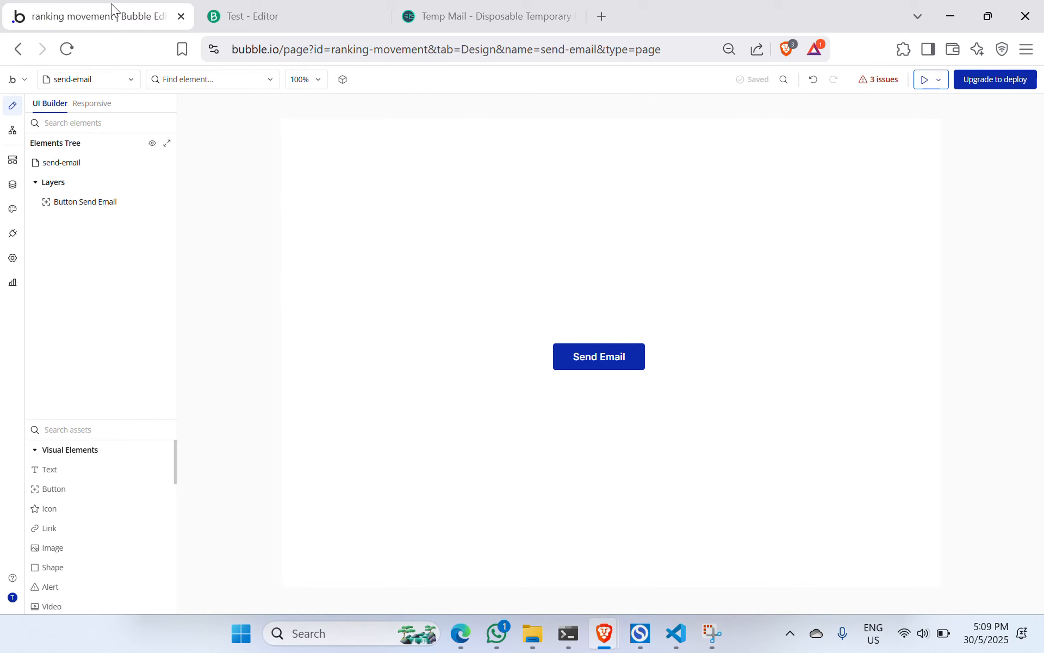
pyautogui.click(12, 233)
pyautogui.hotkey('ctrl', '+')
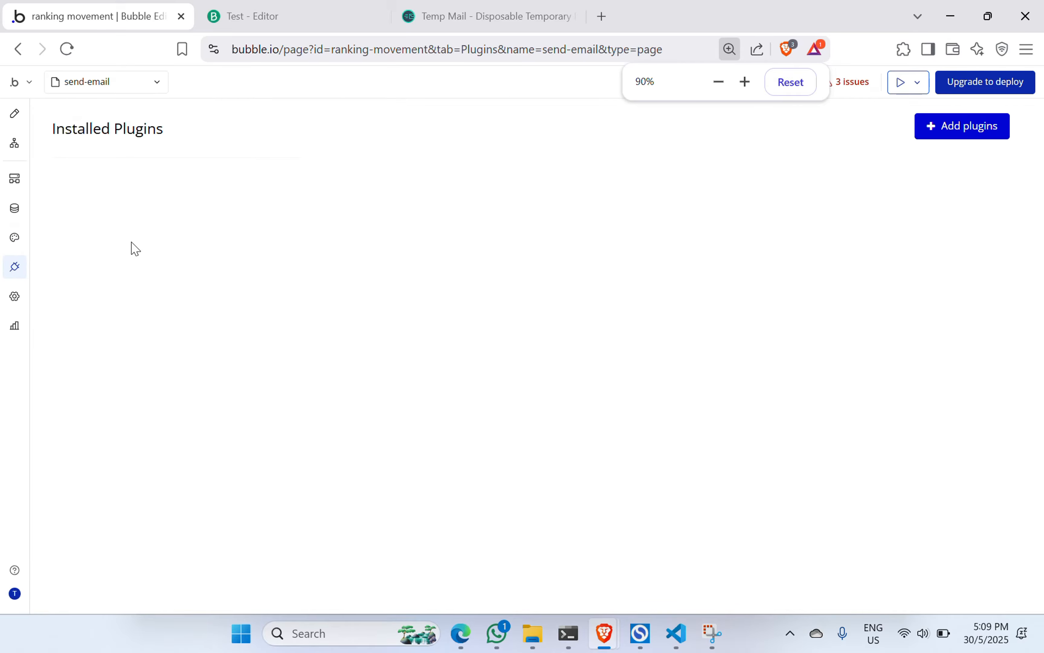
pyautogui.click(953, 137)
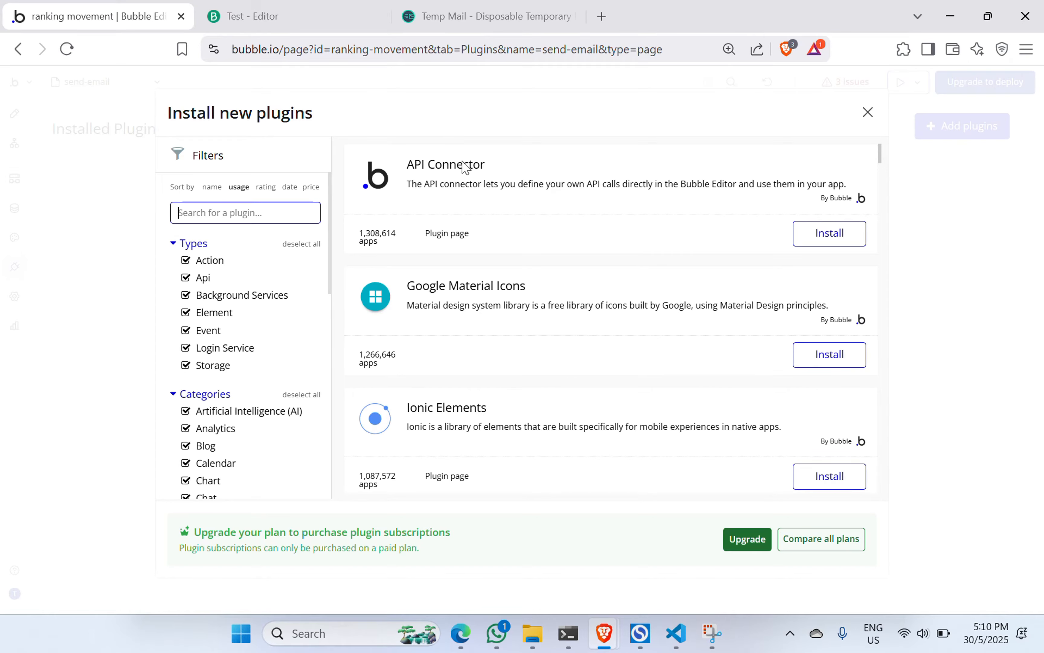
pyautogui.click(814, 233)
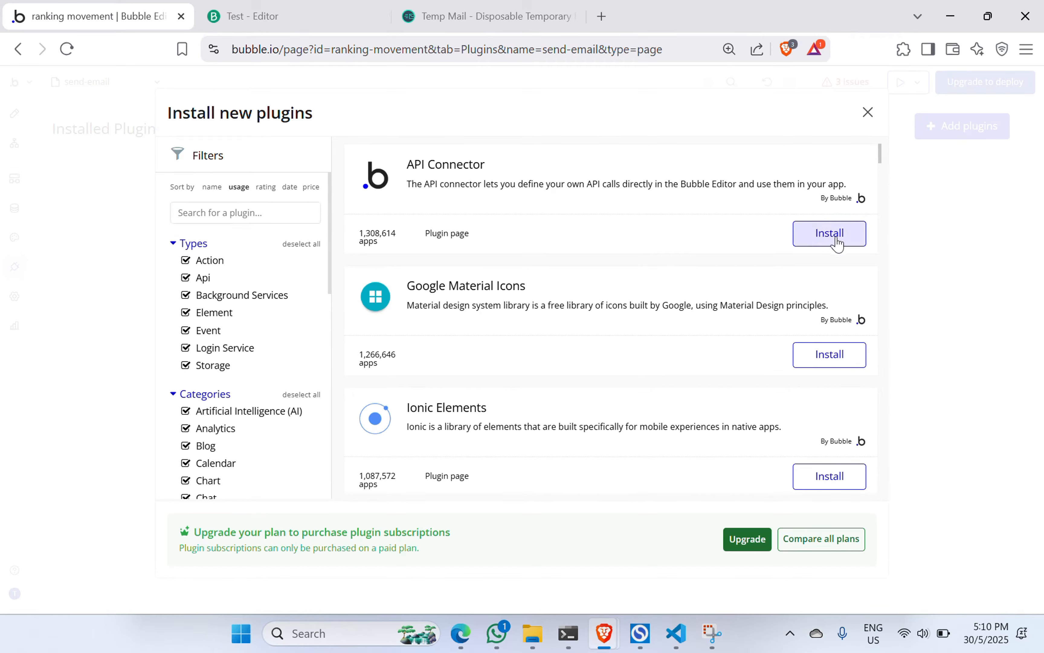
pyautogui.click(867, 112)
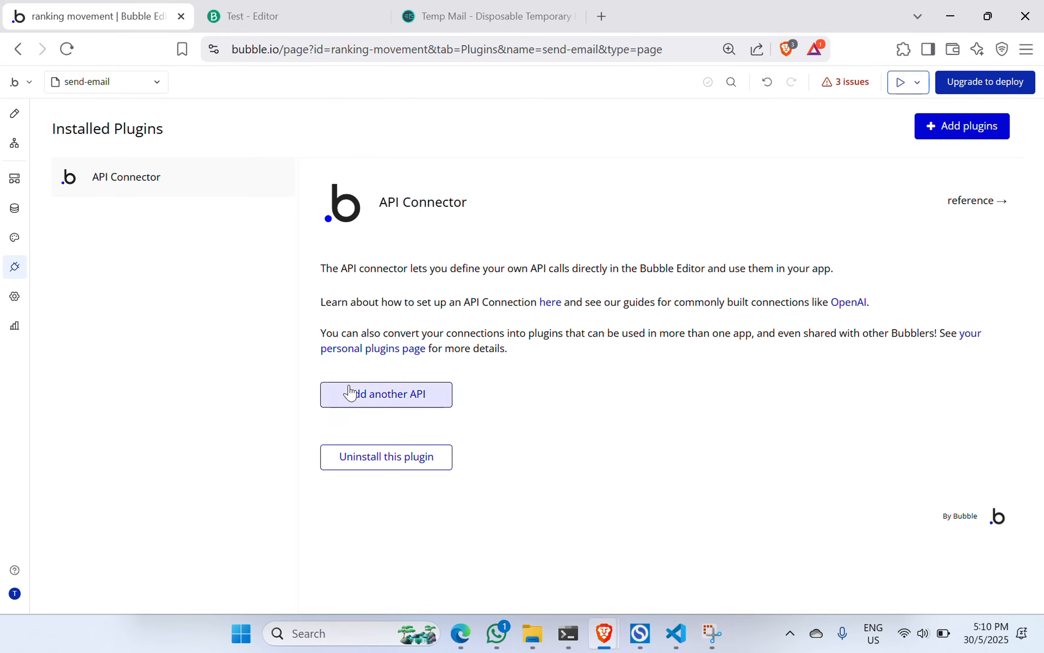
# Step: Add a new API to the API Connector plugin
pyautogui.click(397, 394)
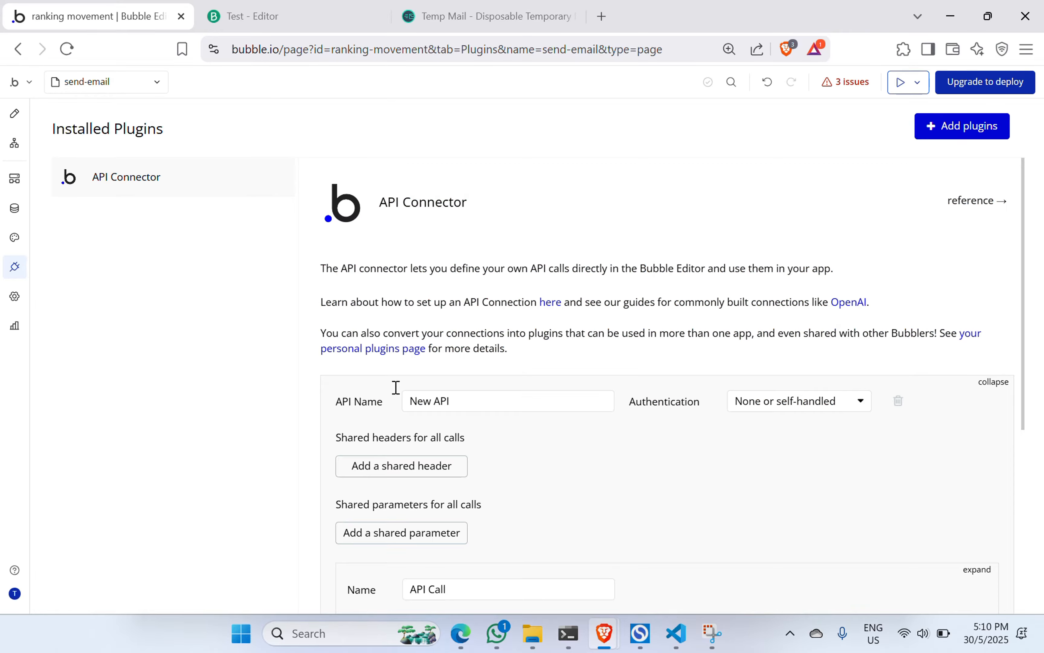
pyautogui.scroll(-4, 396, 389)
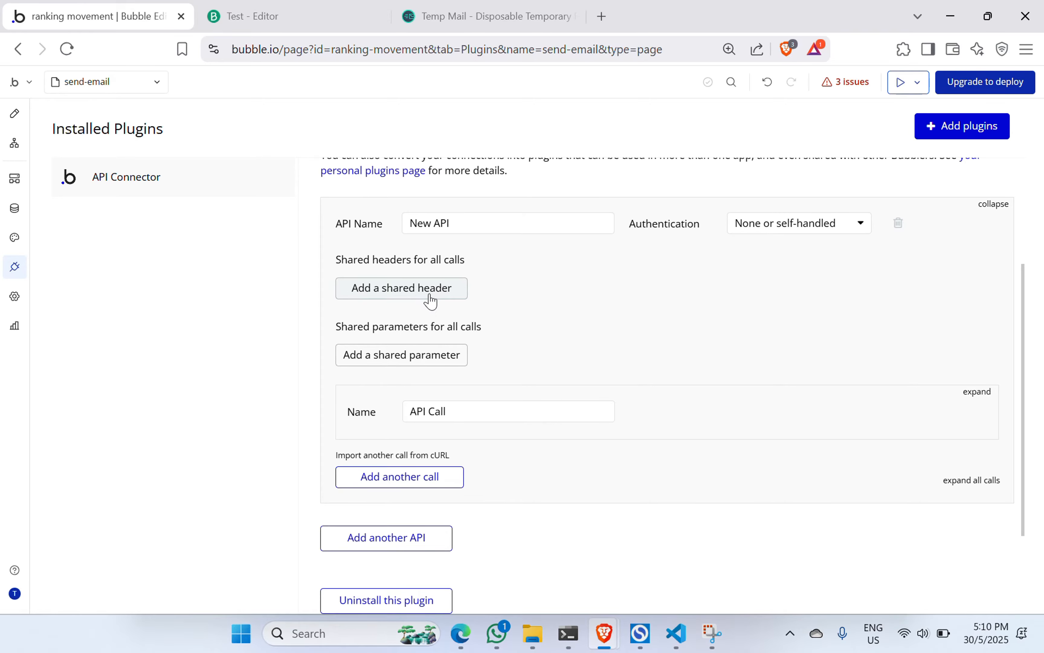
pyautogui.click(296, 15)
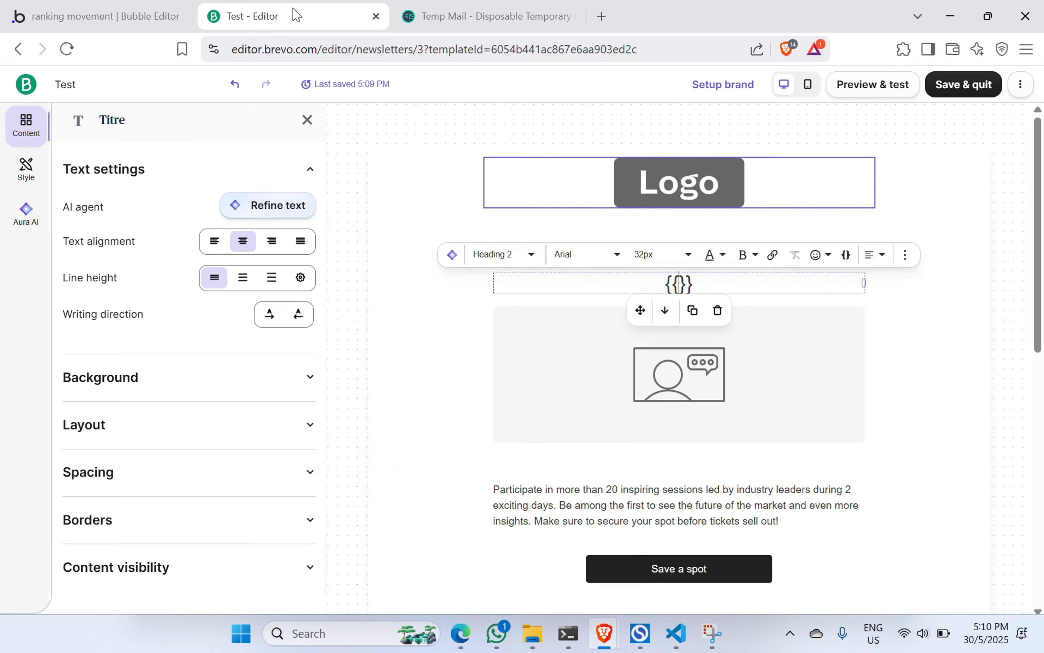
pyautogui.click(113, 11)
pyautogui.scroll(2, 465, 255)
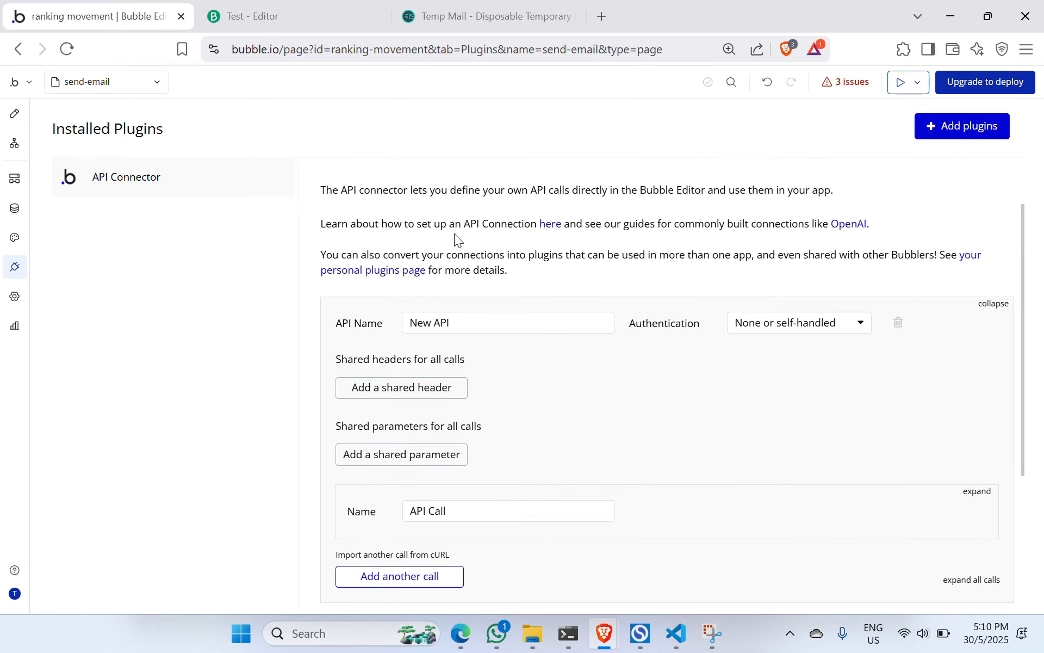
# Step: Switch to the Brevo template editor, save the Test template and quit the editor
pyautogui.hotkey('ctrl', 'Tab')
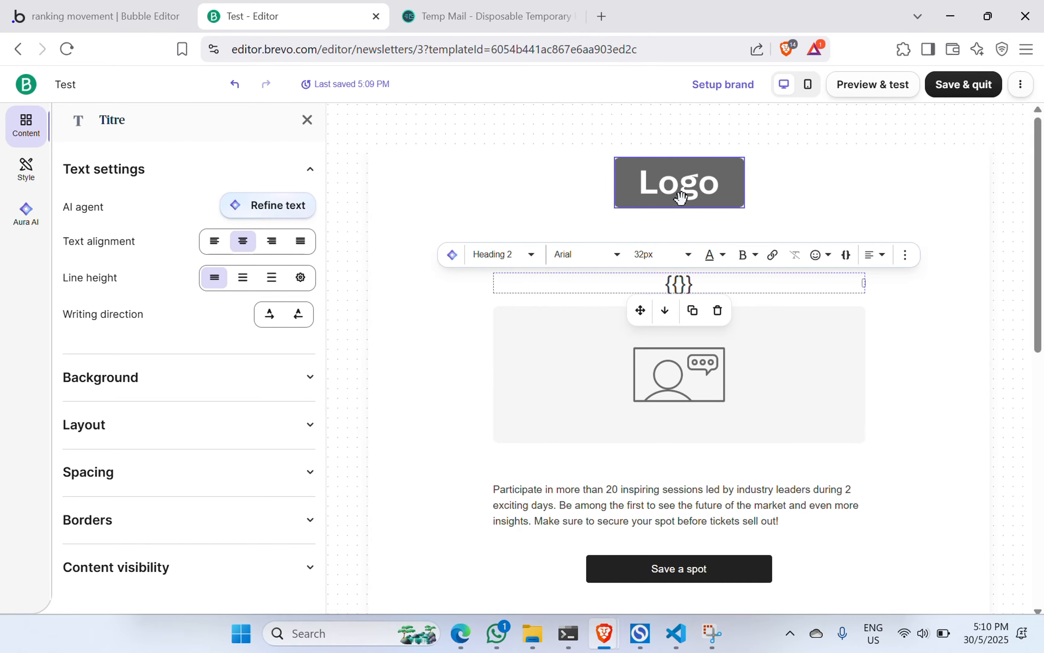
pyautogui.click(978, 80)
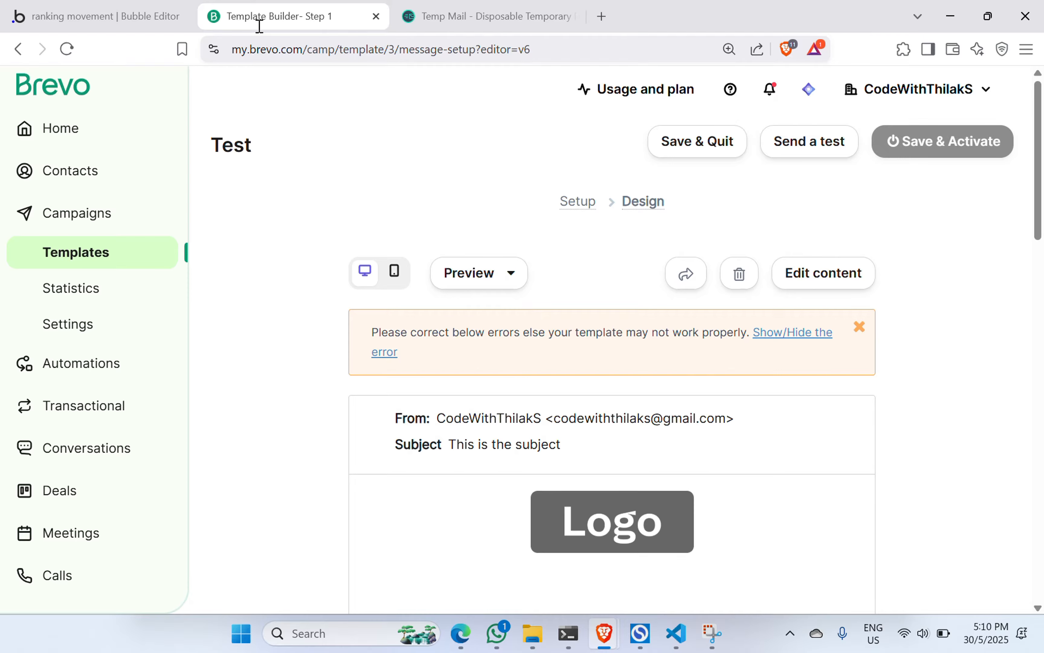
# Step: Return to the Bubble editor and expand the new API's call to reach its endpoint URL setting
pyautogui.click(43, 16)
pyautogui.scroll(-3, 425, 246)
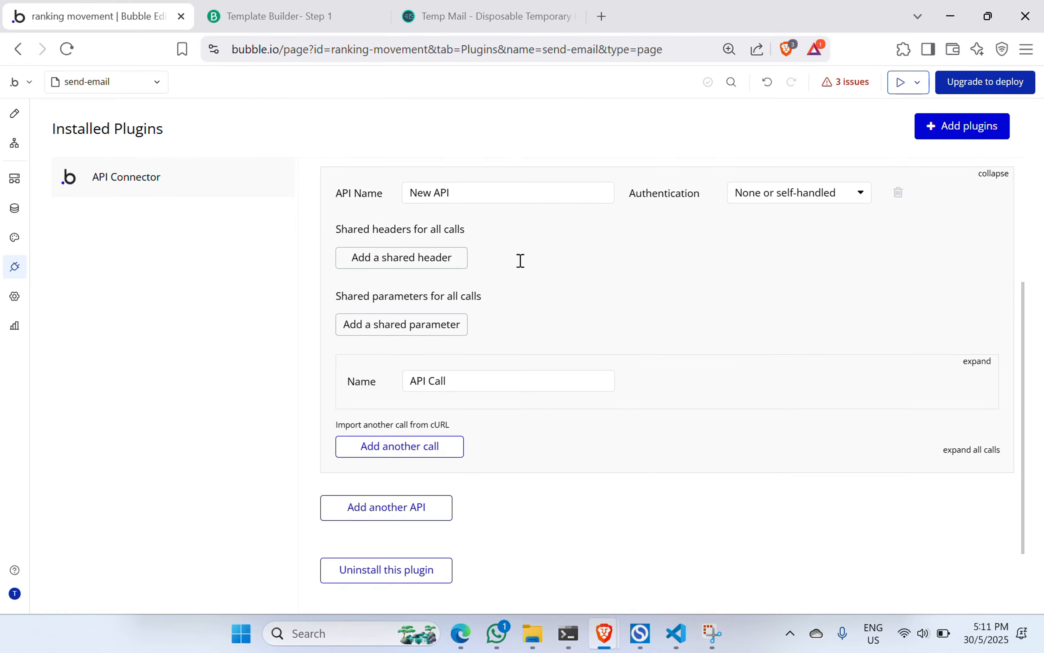
pyautogui.scroll(2, 520, 262)
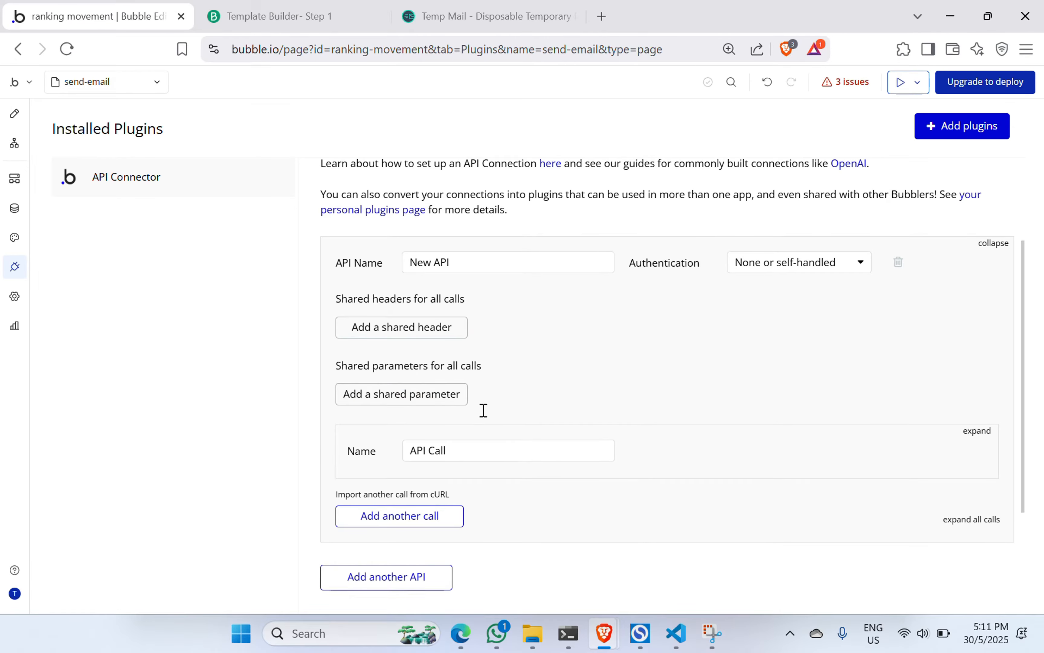
pyautogui.click(988, 432)
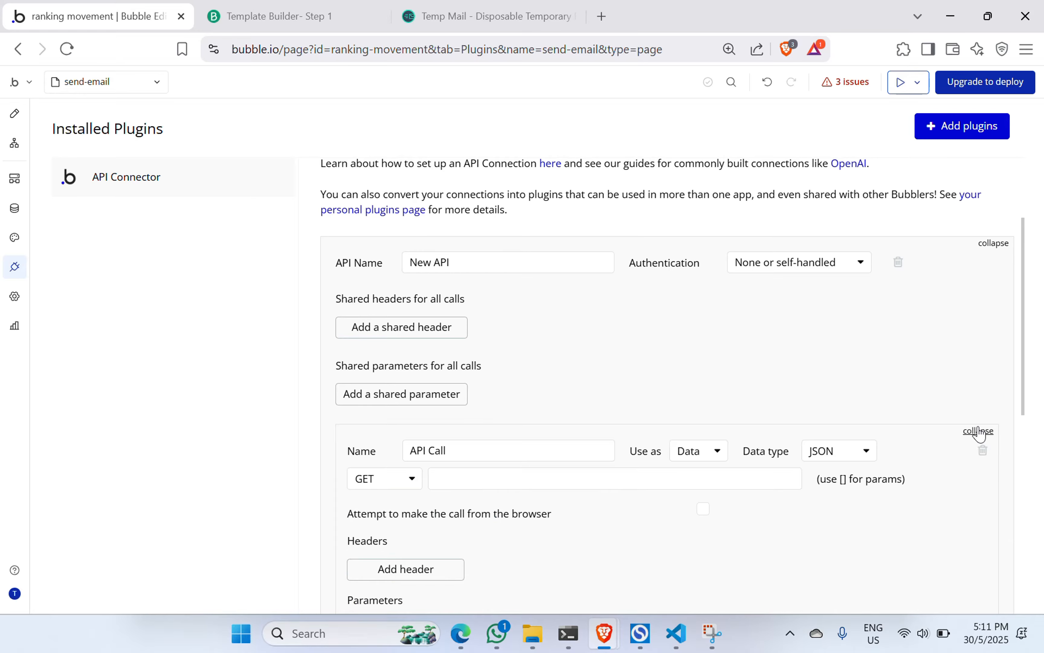
pyautogui.scroll(-5, 543, 357)
pyautogui.click(520, 263)
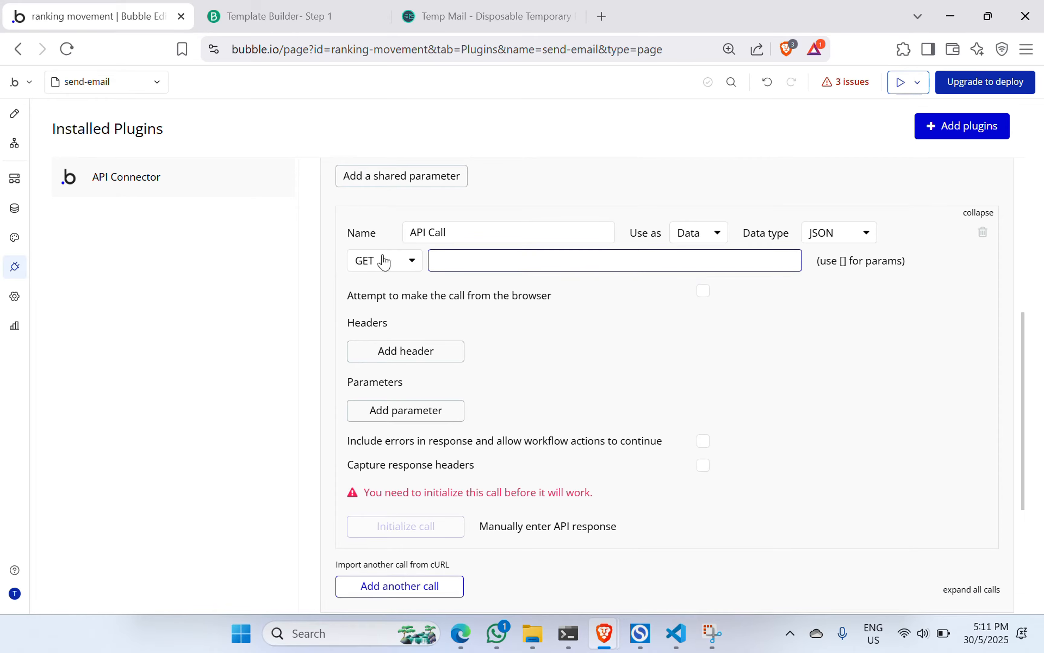
# Step: Switch to Brevo and open the API Keys section of the account's SMTP & API settings
pyautogui.click(294, 18)
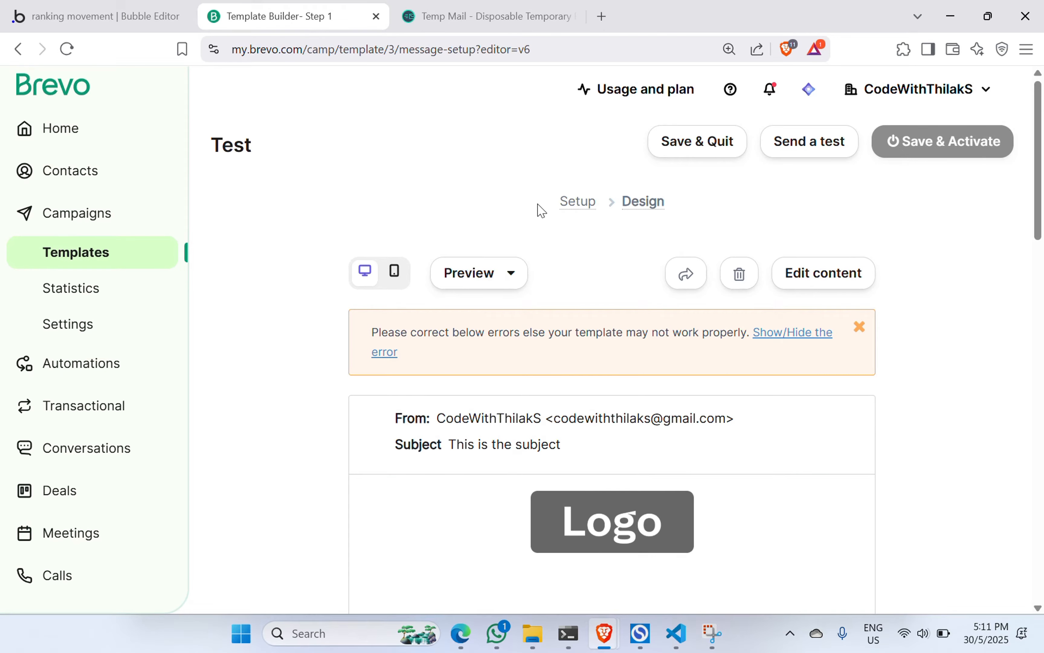
pyautogui.scroll(-1, 539, 210)
pyautogui.scroll(1, 461, 187)
pyautogui.click(74, 127)
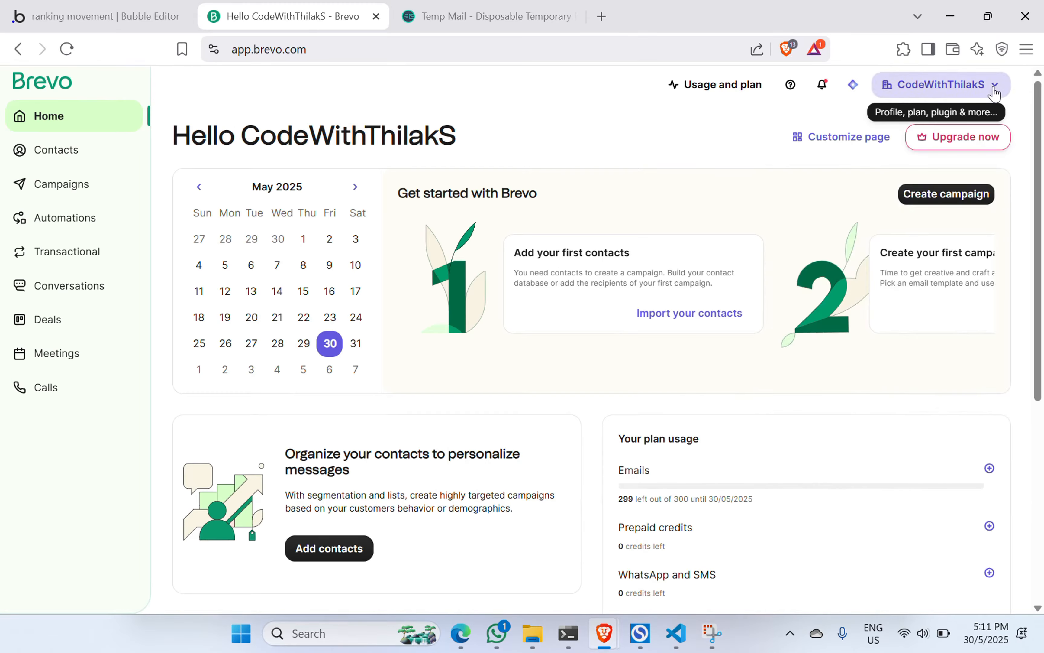
pyautogui.click(995, 86)
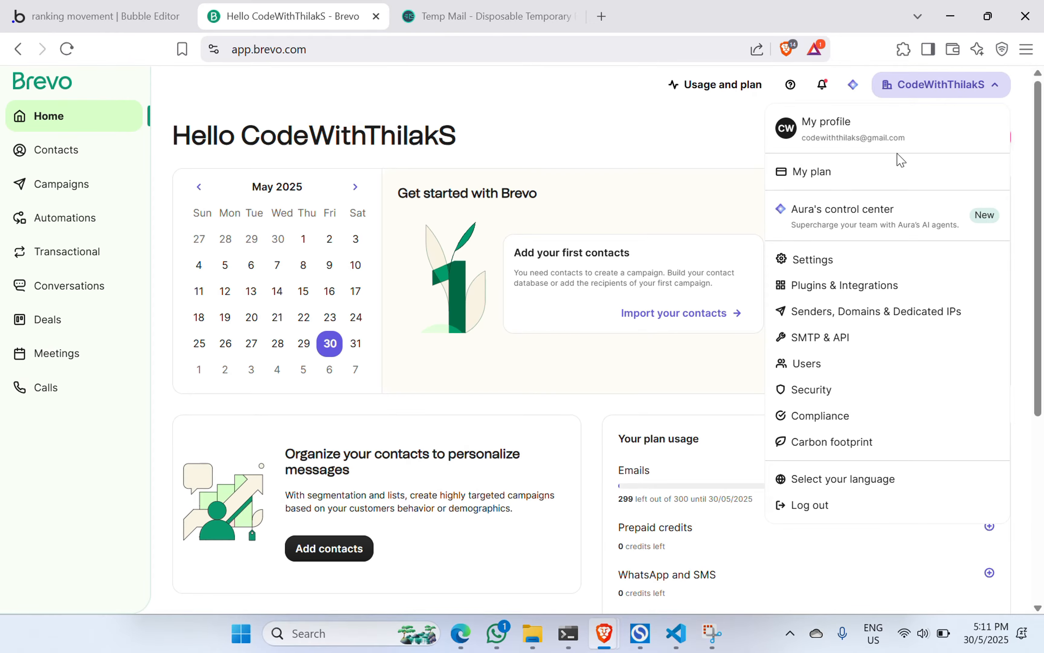
pyautogui.click(838, 341)
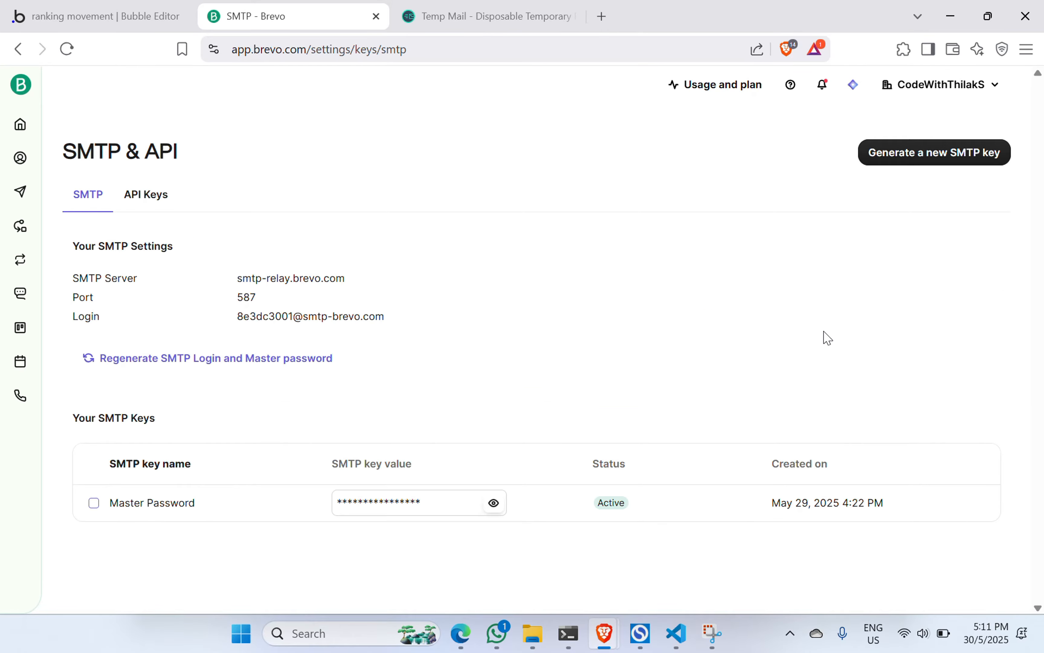
pyautogui.click(152, 199)
pyautogui.scroll(-1, 343, 318)
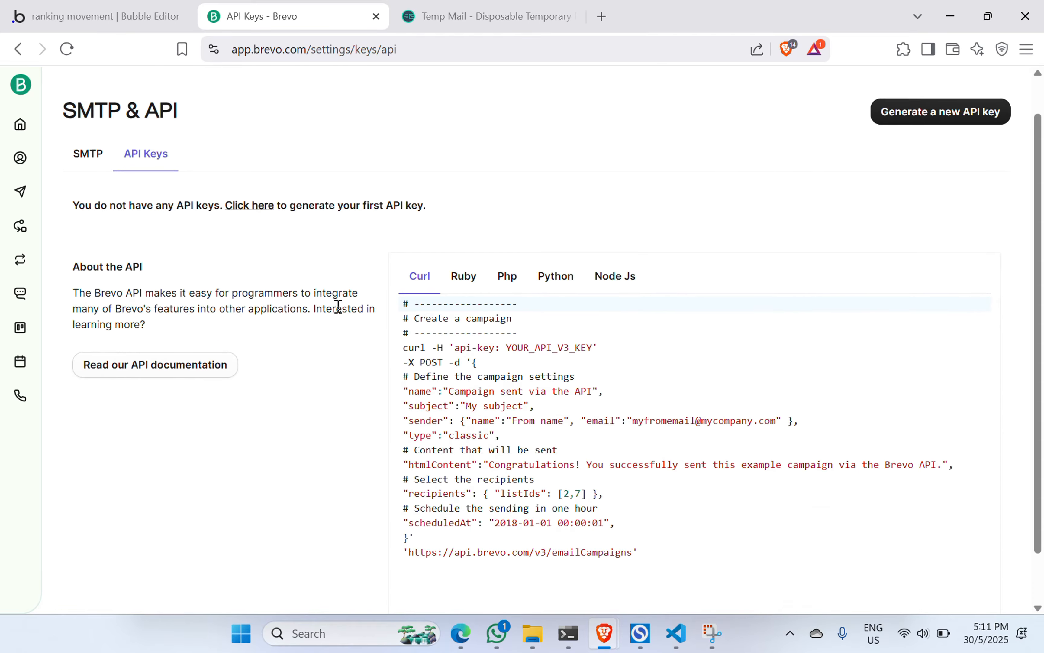
# Step: Open Brevo's API documentation and go to the guide for creating and sending transactional emails
pyautogui.click(169, 376)
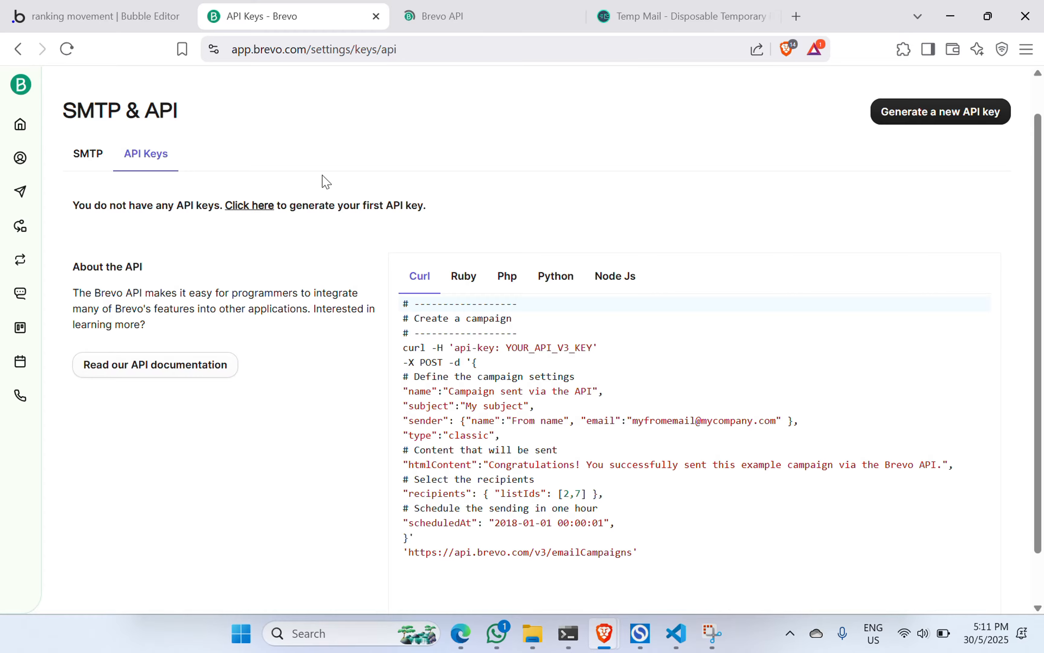
pyautogui.click(664, 9)
pyautogui.click(518, 16)
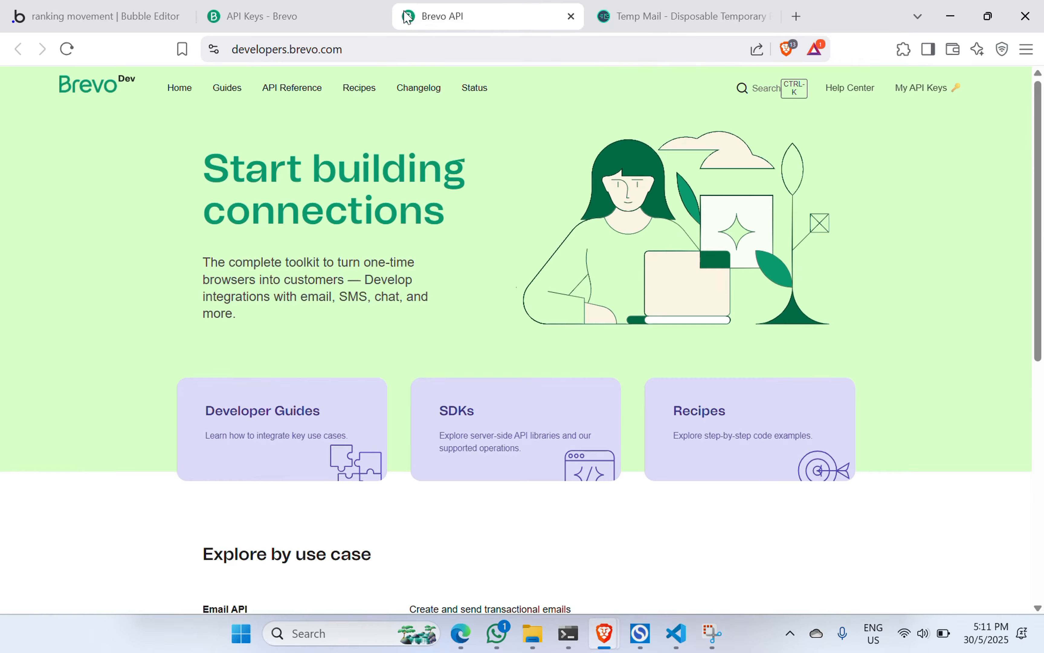
pyautogui.scroll(-6, 372, 220)
pyautogui.scroll(5, 471, 304)
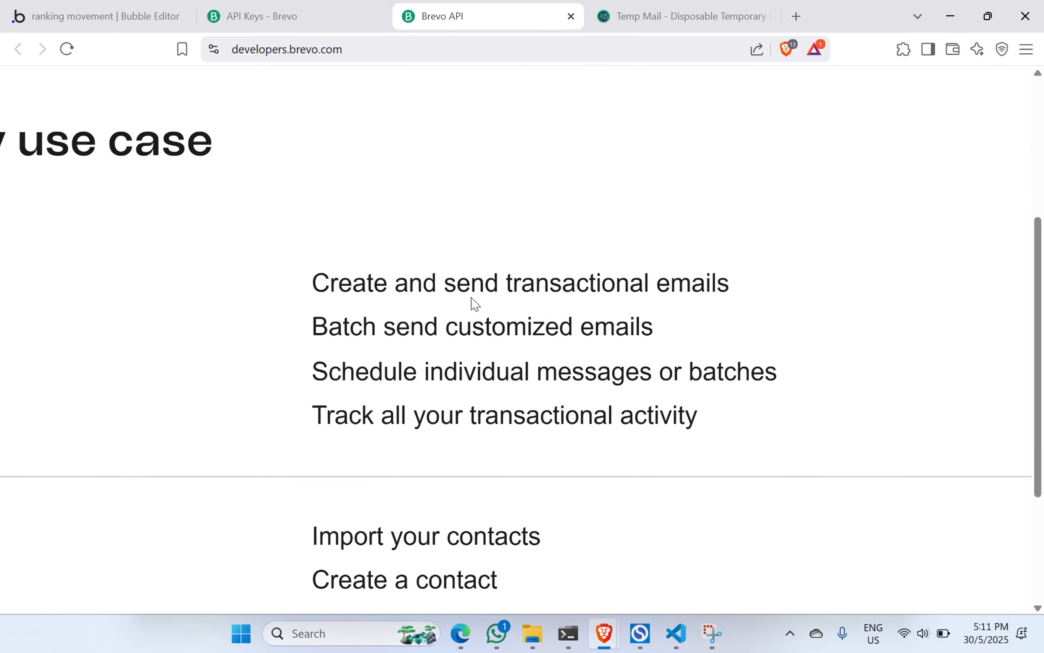
pyautogui.click(682, 285)
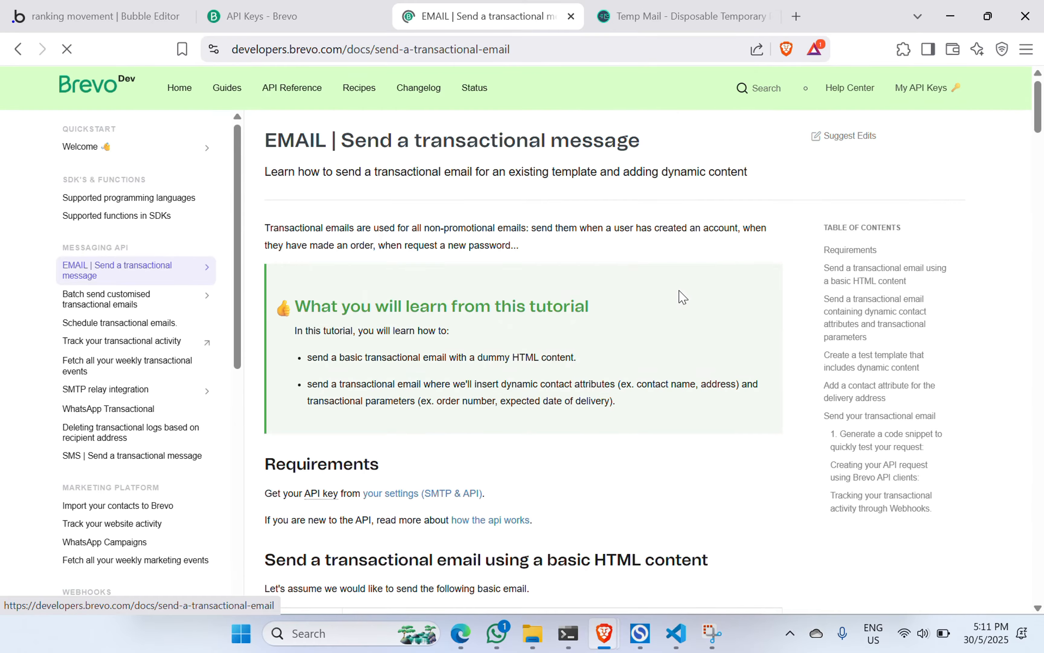
# Step: Read through the transactional email guide, from the basic HTML example to the cURL sample that uses a template
pyautogui.scroll(-5, 682, 297)
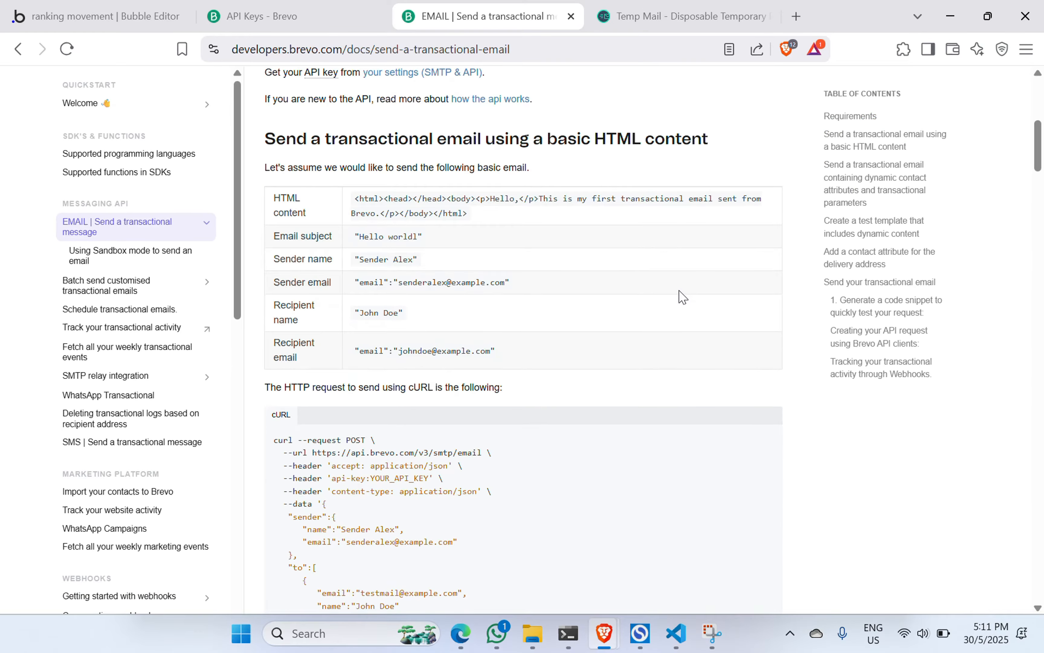
pyautogui.scroll(-5, 683, 297)
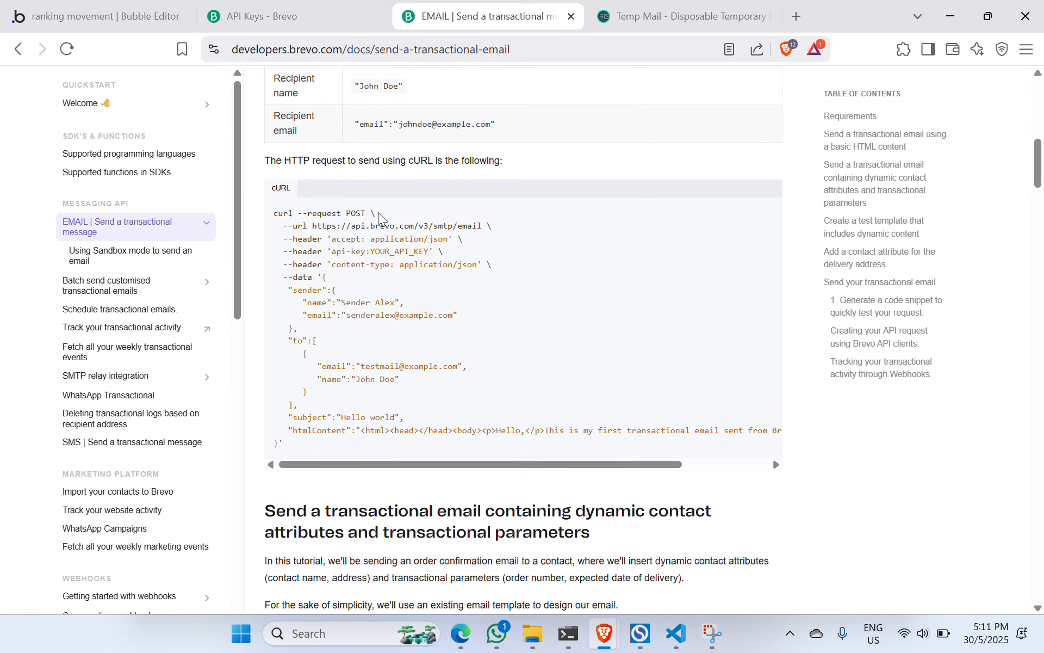
pyautogui.scroll(3, 420, 244)
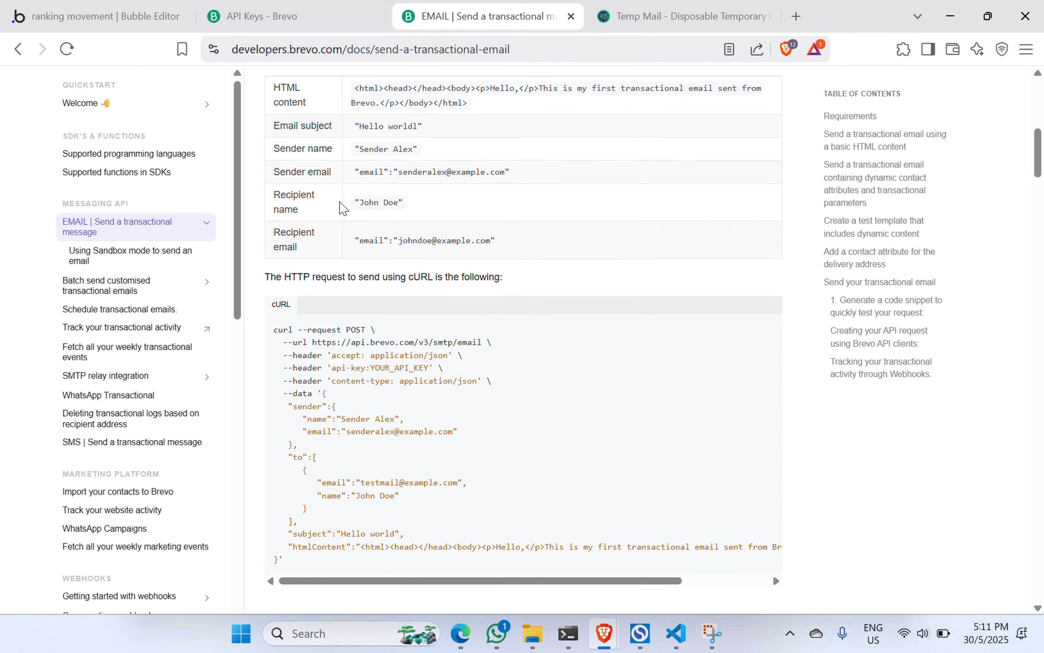
pyautogui.doubleClick(291, 134)
pyautogui.click(292, 135)
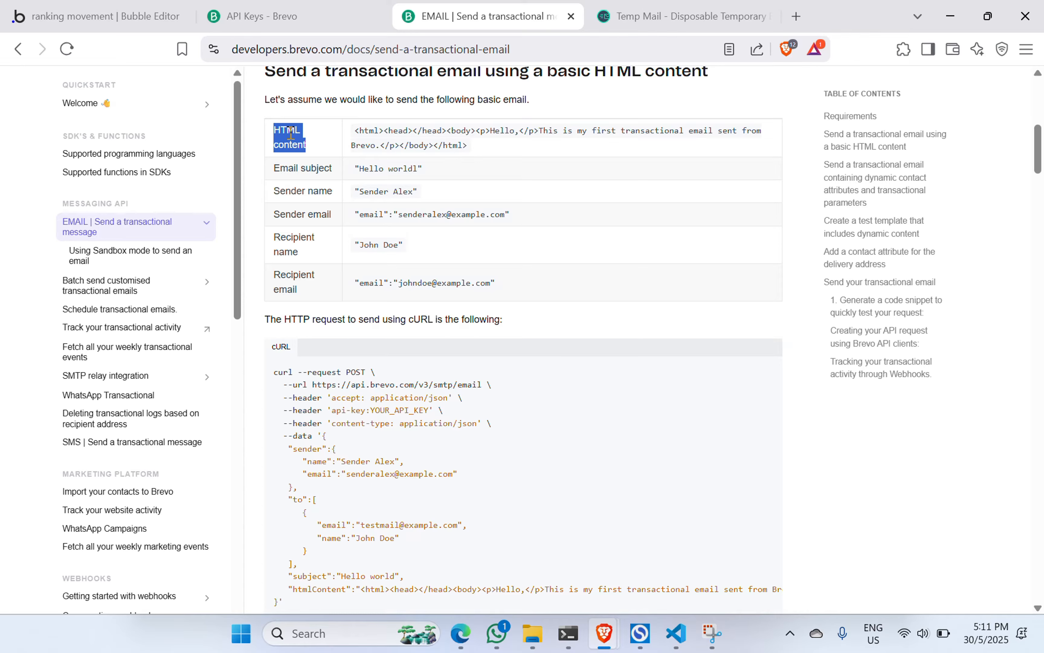
pyautogui.scroll(-1, 291, 135)
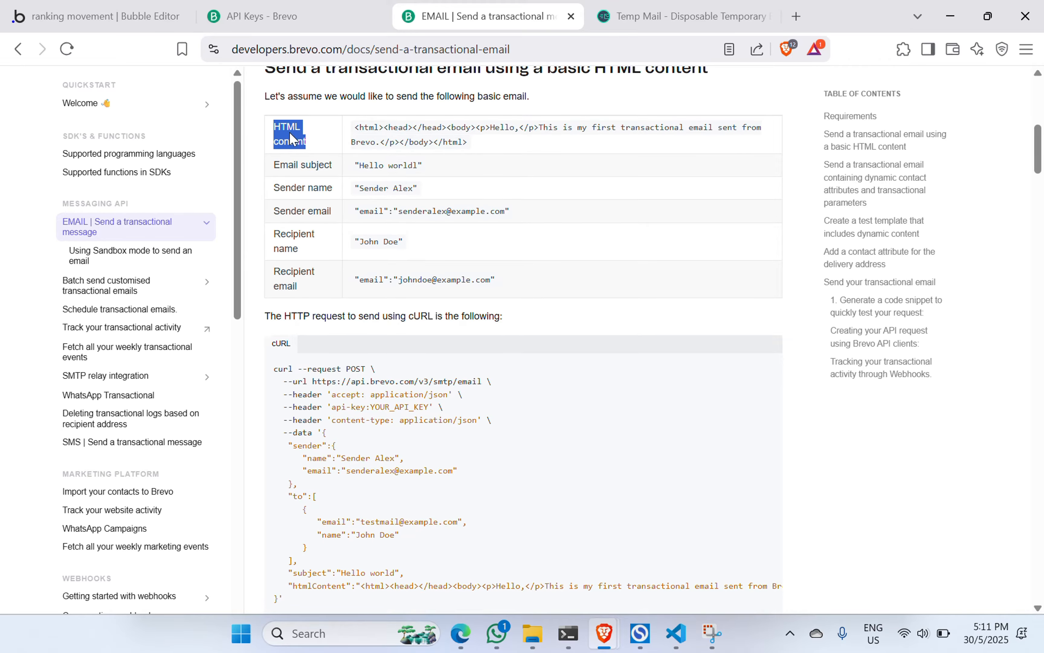
pyautogui.scroll(-12, 291, 135)
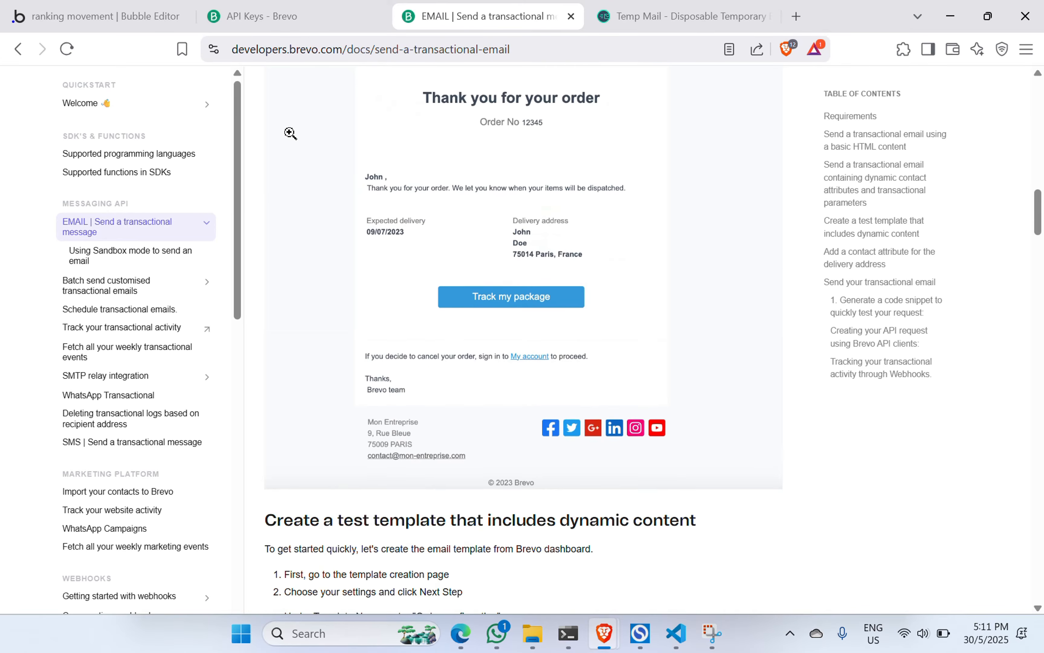
pyautogui.scroll(1, 290, 133)
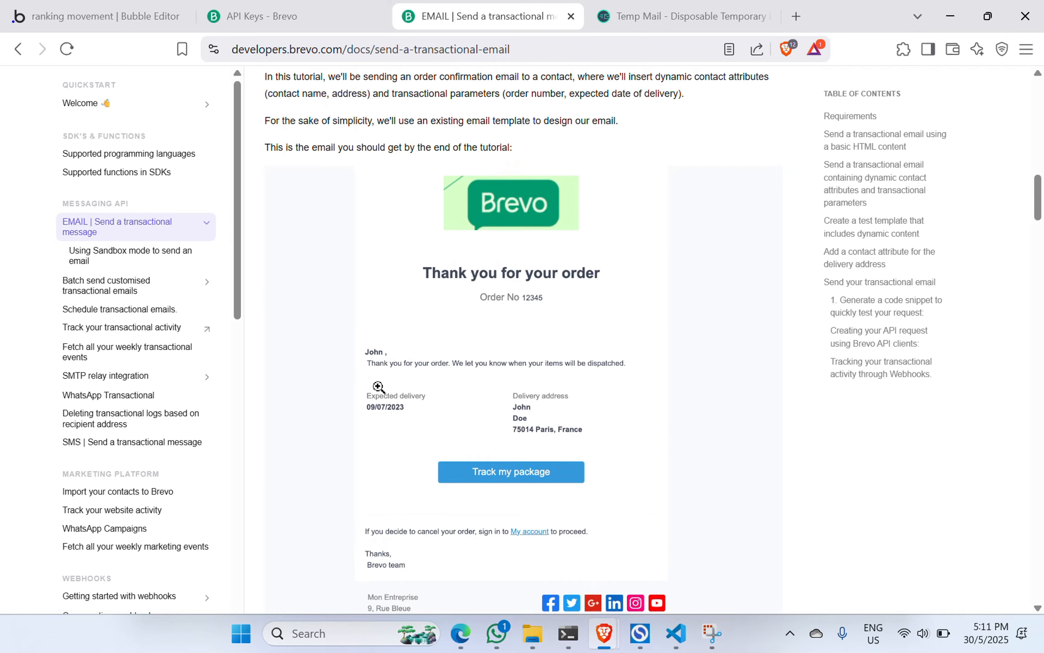
pyautogui.scroll(-7, 524, 425)
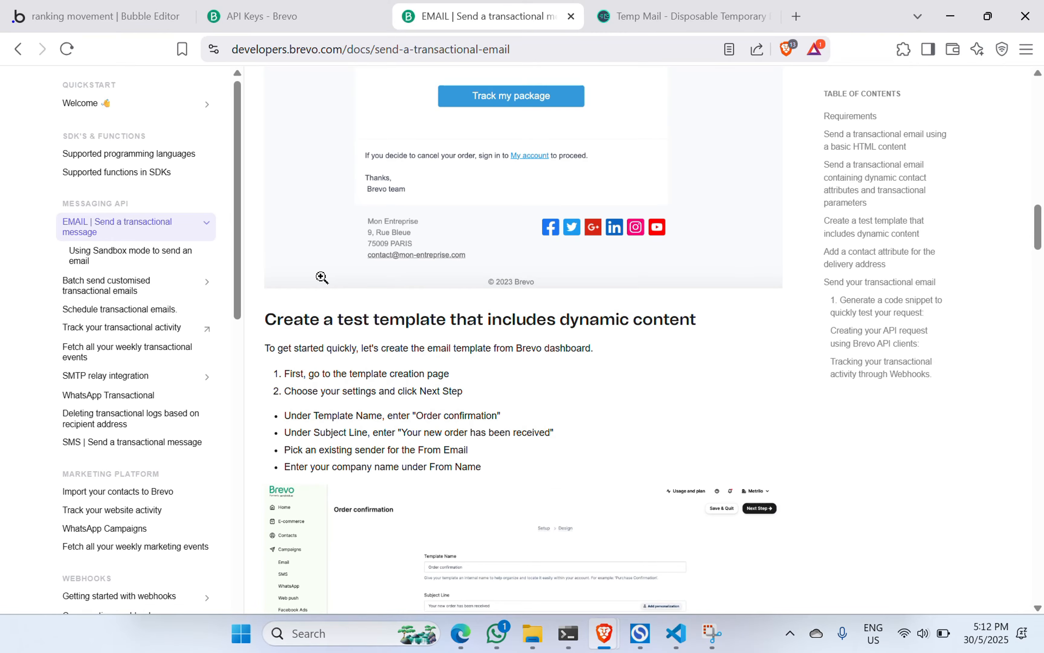
pyautogui.scroll(-2, 321, 277)
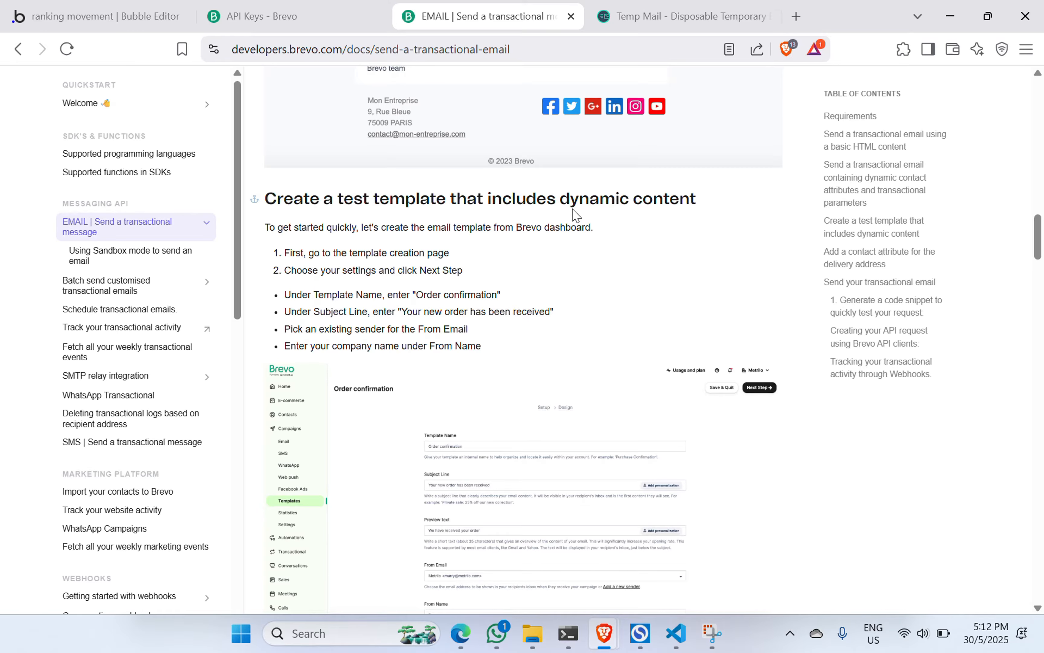
pyautogui.scroll(-20, 577, 215)
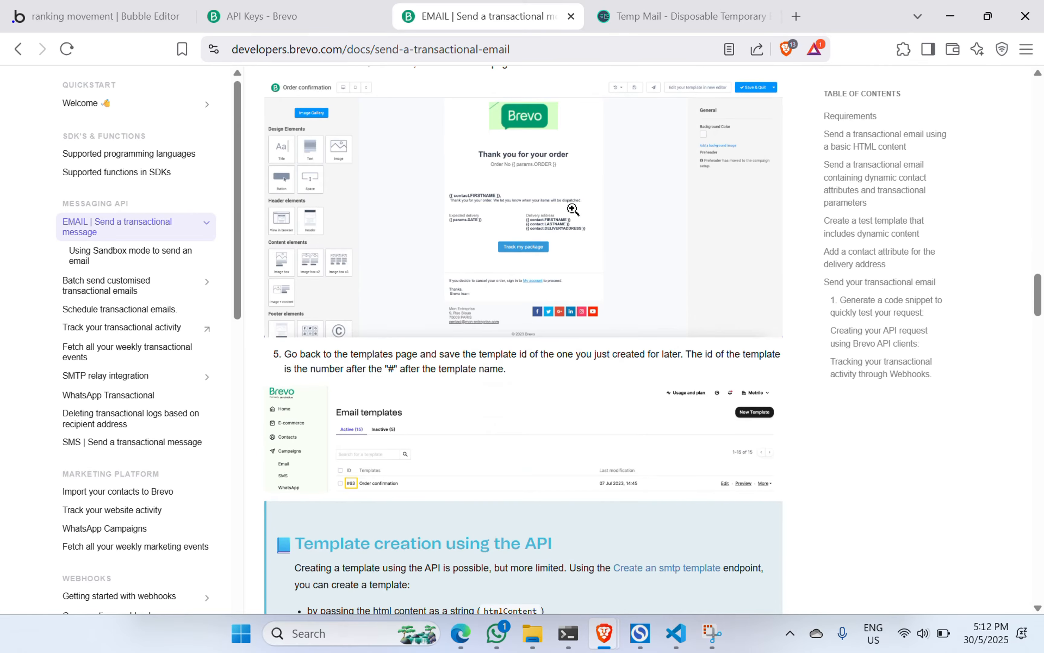
pyautogui.scroll(5, 574, 210)
pyautogui.scroll(-2, 543, 143)
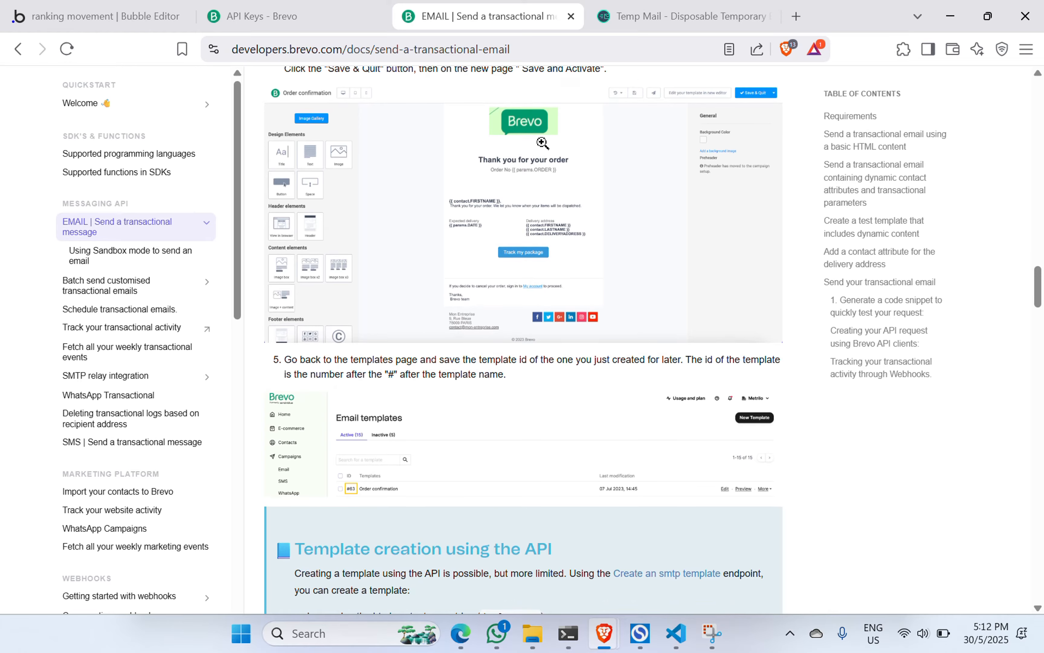
pyautogui.scroll(-10, 540, 258)
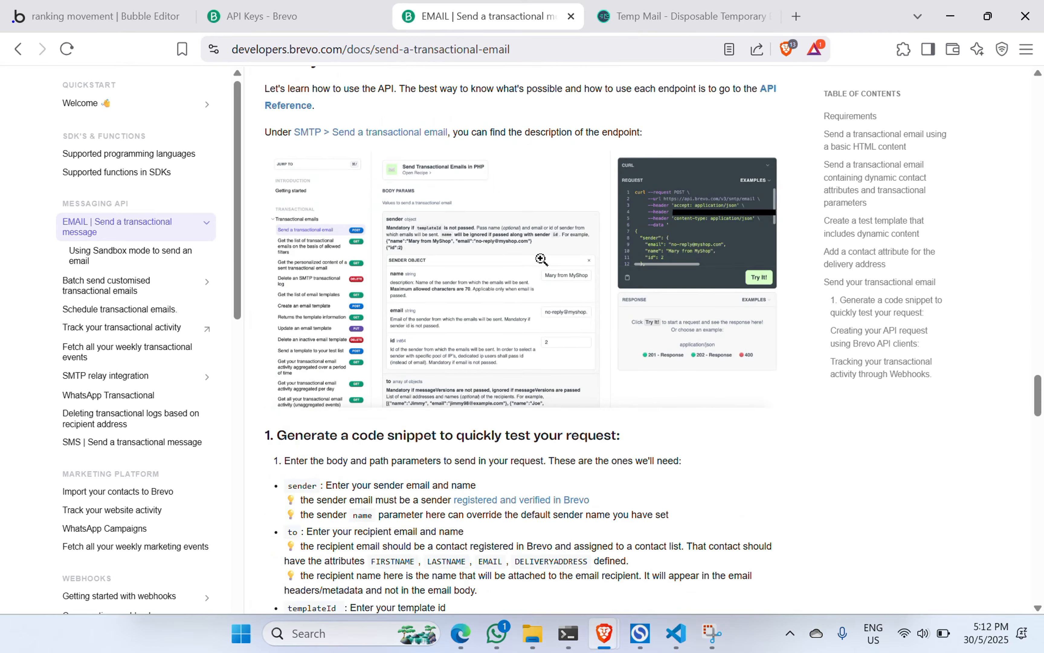
pyautogui.scroll(-15, 540, 258)
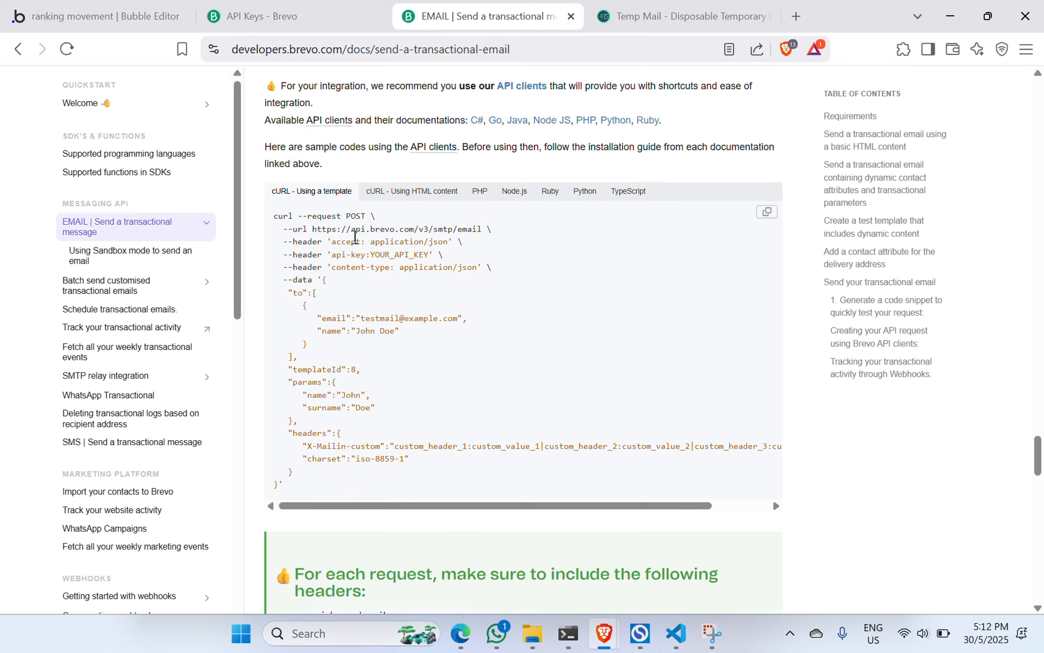
# Step: Examine the URL, the three headers and the JSON data body in the template-based cURL sample
pyautogui.tripleClick(365, 241)
pyautogui.click(412, 224)
pyautogui.tripleClick(414, 225)
pyautogui.click(424, 242)
pyautogui.moveTo(513, 273); pyautogui.dragTo(265, 249)
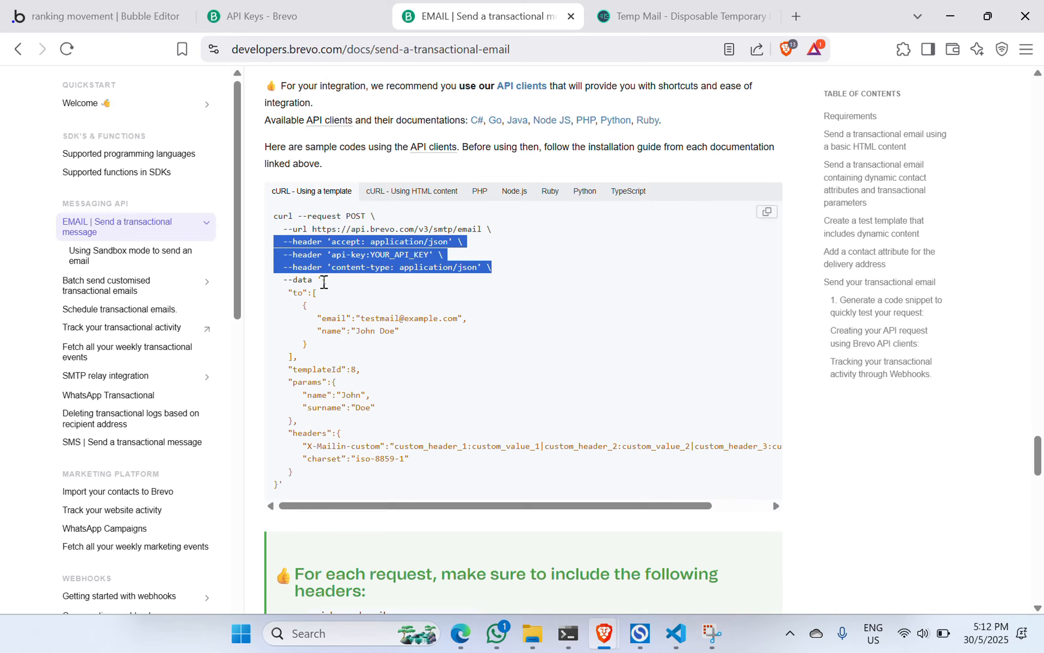
pyautogui.moveTo(325, 280); pyautogui.dragTo(294, 465)
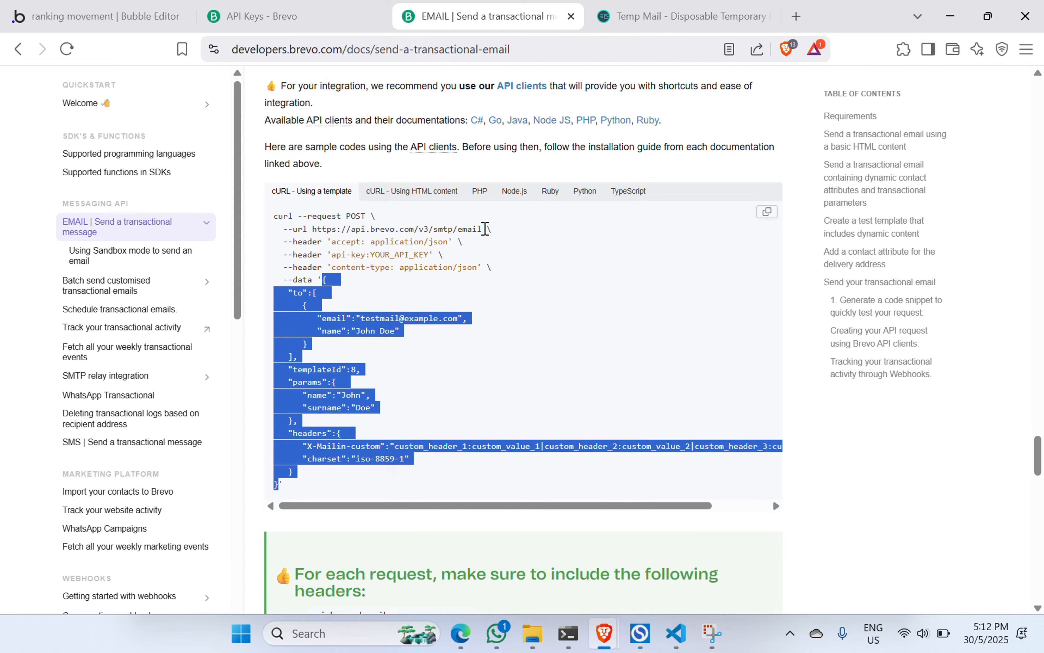
pyautogui.click(484, 229)
pyautogui.moveTo(484, 229); pyautogui.dragTo(315, 235)
pyautogui.hotkey('ctrl', 'c')
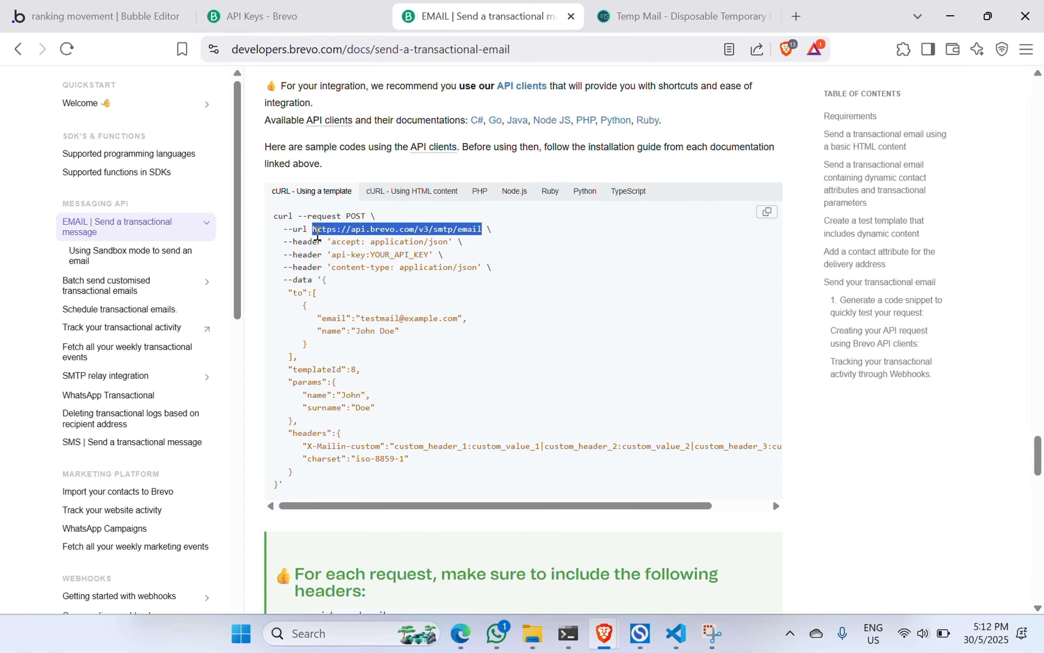
pyautogui.click(43, 11)
pyautogui.hotkey('ctrl', 'v')
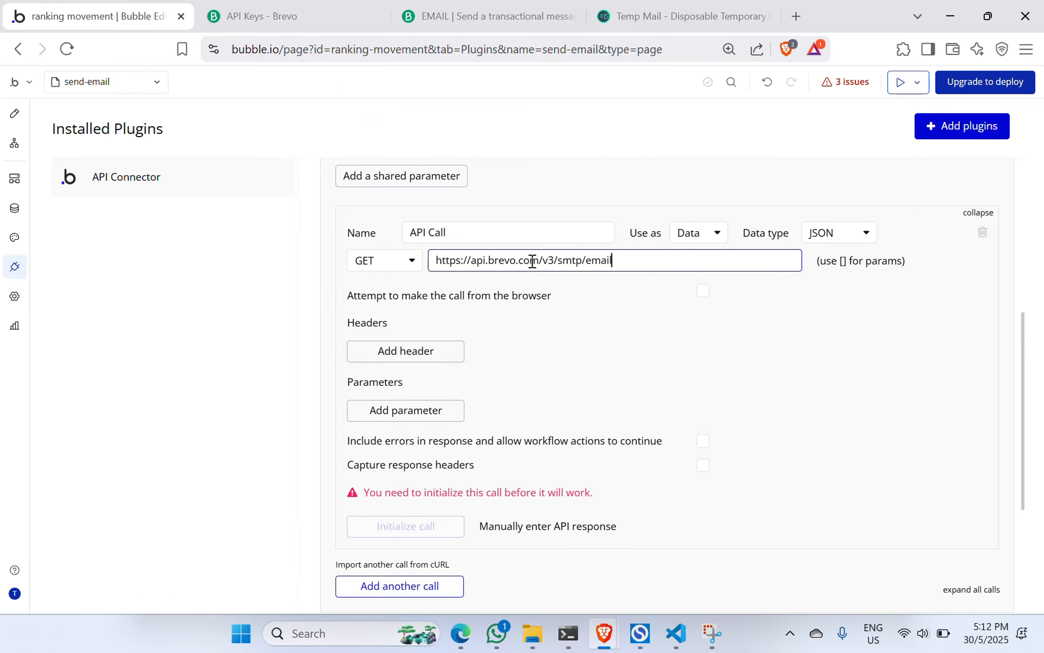
# Step: Rename the new API as Brevo
pyautogui.scroll(4, 533, 262)
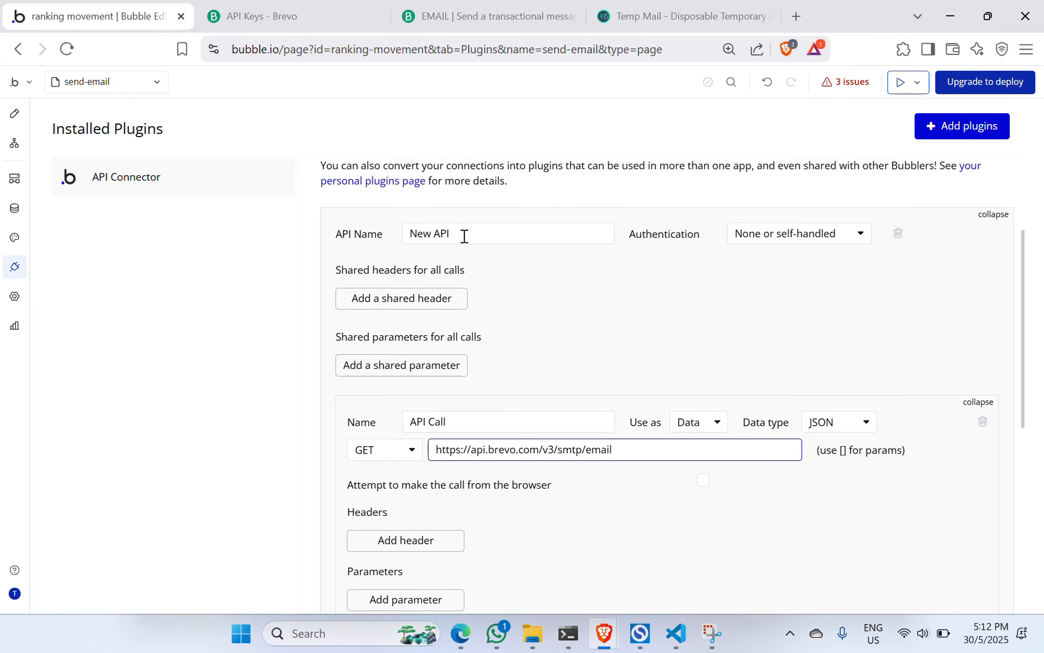
pyautogui.tripleClick(463, 235)
pyautogui.write('Brevo')
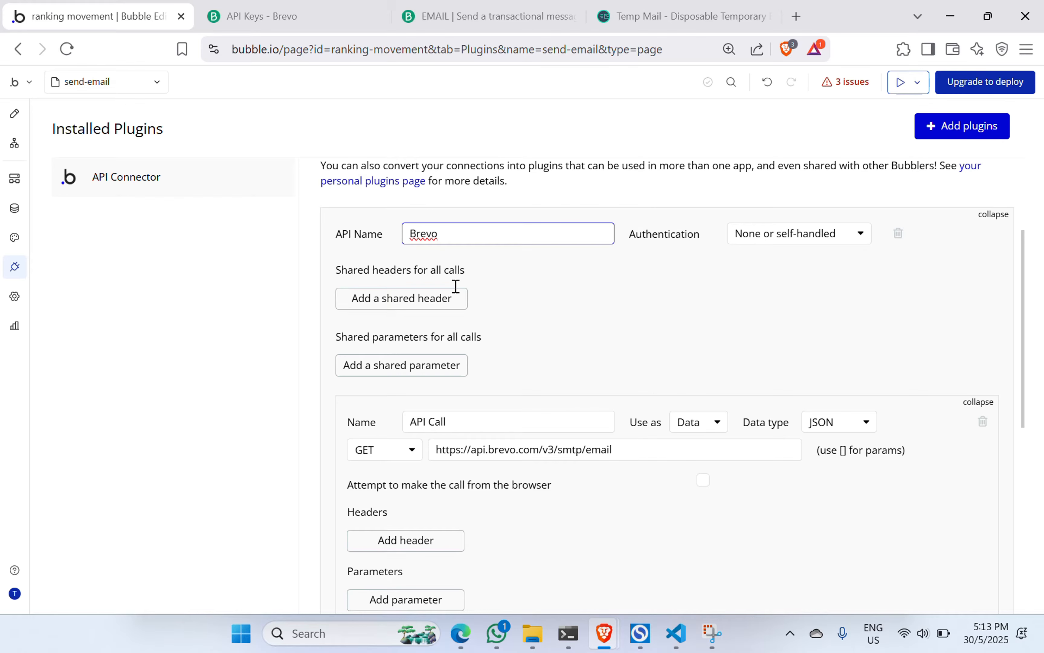
# Step: Rename the API call under the Brevo API as Send Email
pyautogui.scroll(-1, 455, 290)
pyautogui.click(469, 366)
pyautogui.hotkey('ctrl', 'a')
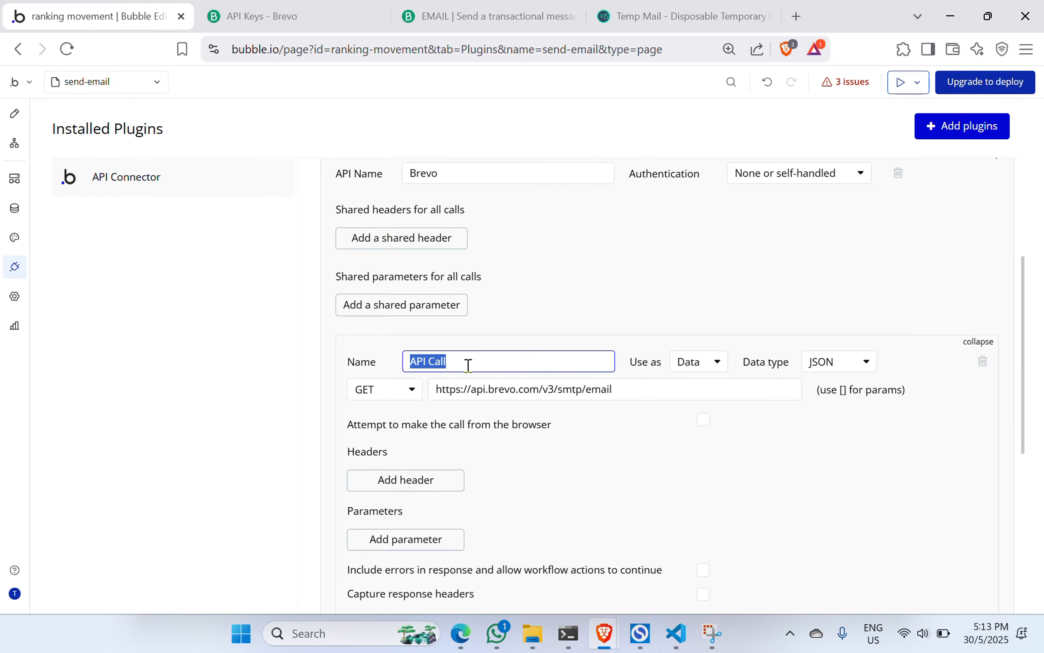
pyautogui.write('Send')
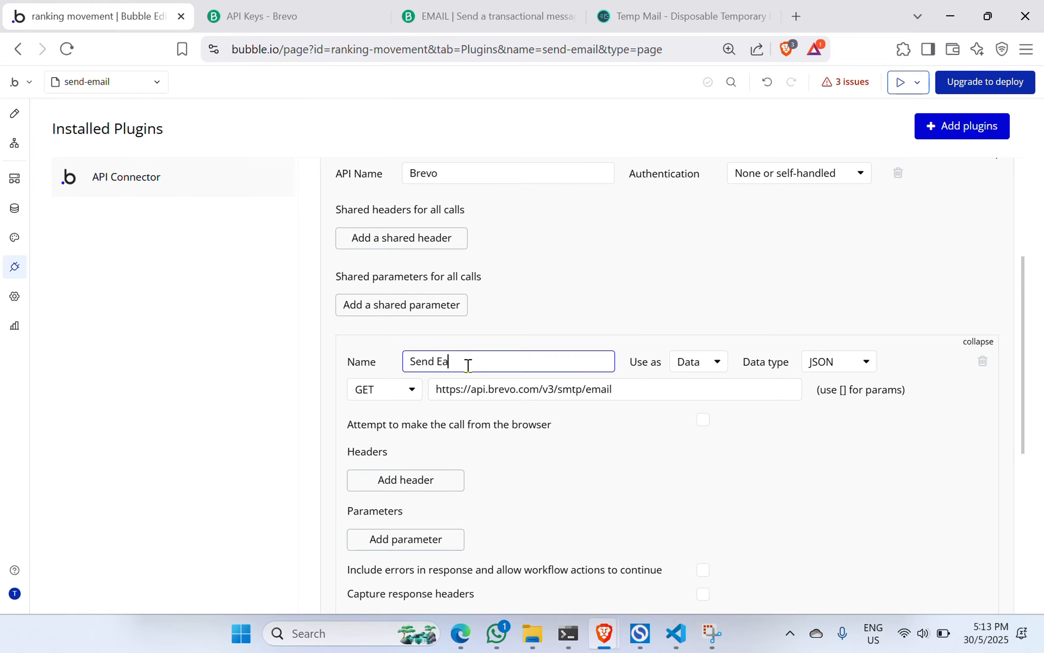
pyautogui.write(' Email')
pyautogui.click(523, 310)
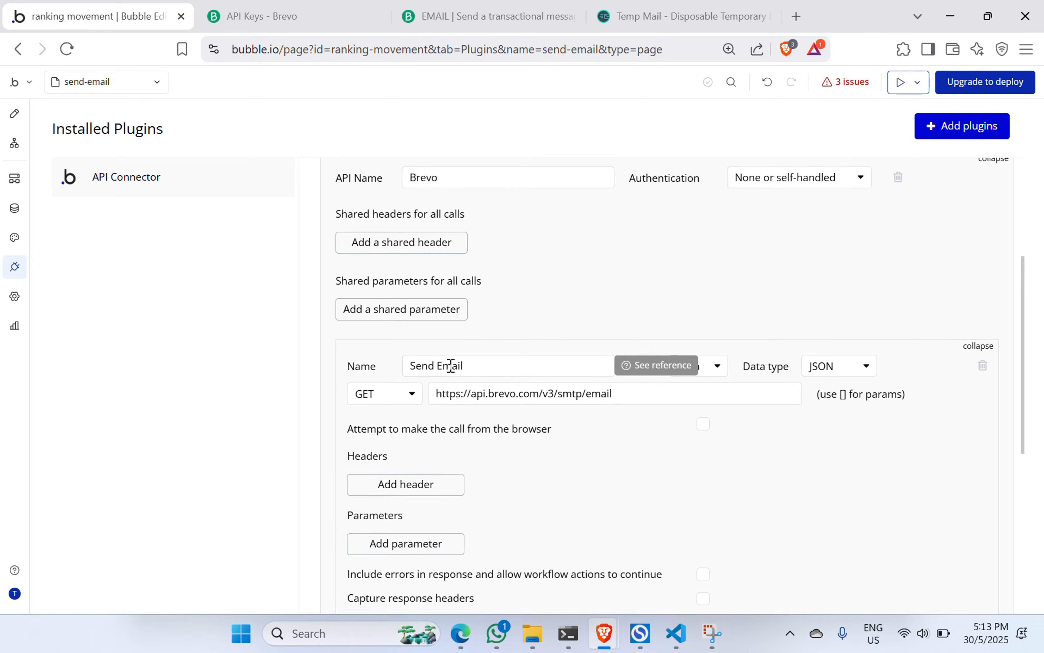
# Step: Copy the accept header name from the Brevo cURL sample and add it as a shared header key in the Bubble editor
pyautogui.click(245, 16)
pyautogui.moveTo(487, 16); pyautogui.dragTo(279, 29)
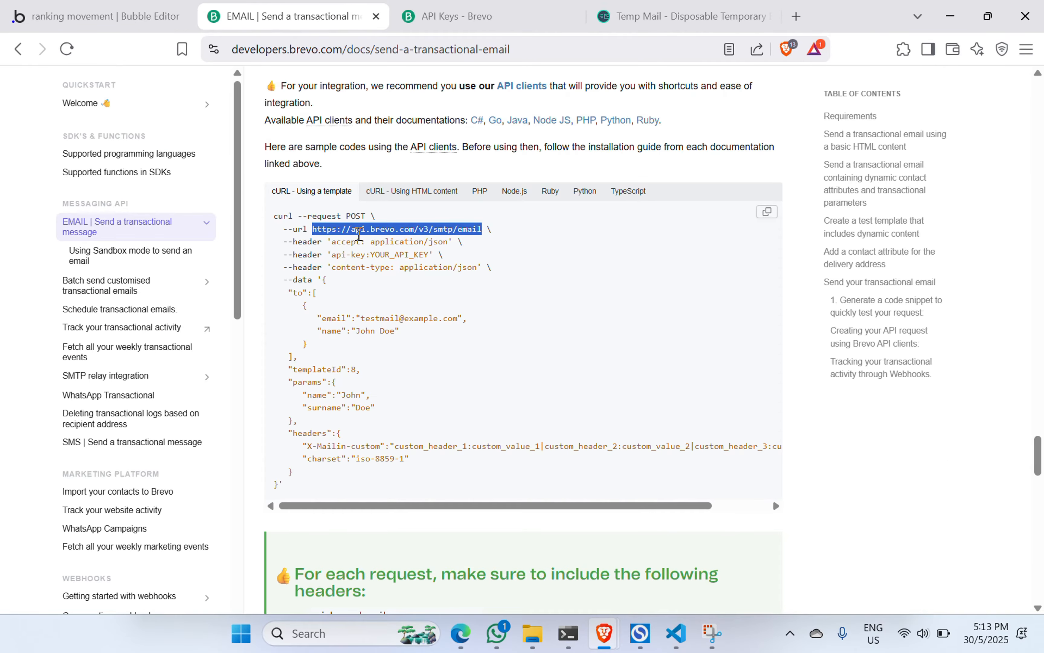
pyautogui.doubleClick(340, 242)
pyautogui.hotkey('ctrl', 'c')
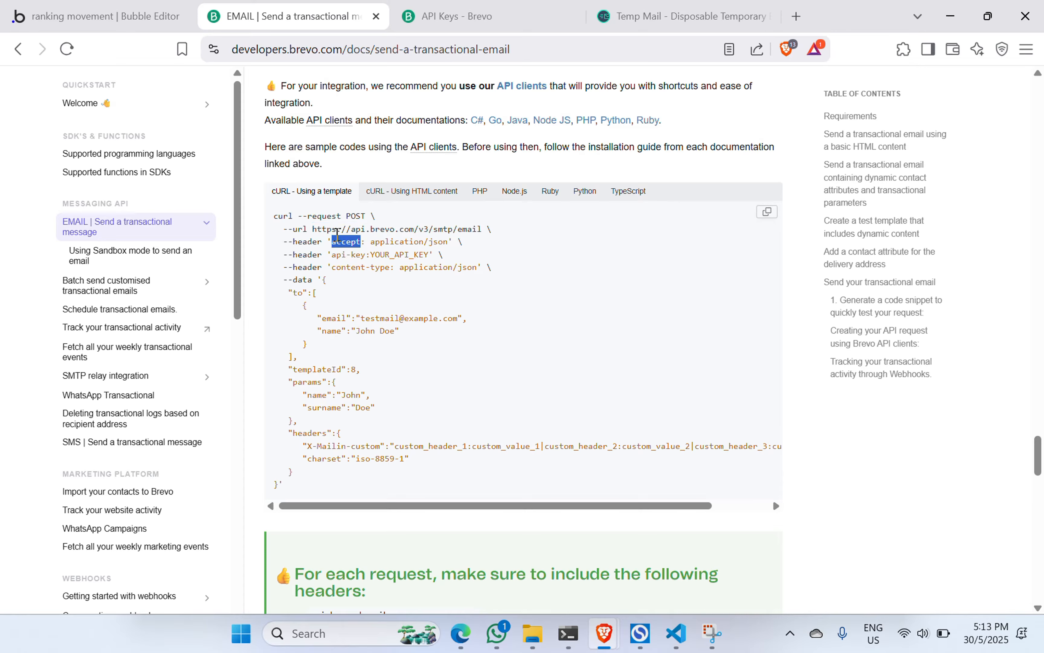
pyautogui.hotkey('ctrl', 'shift', 'Tab')
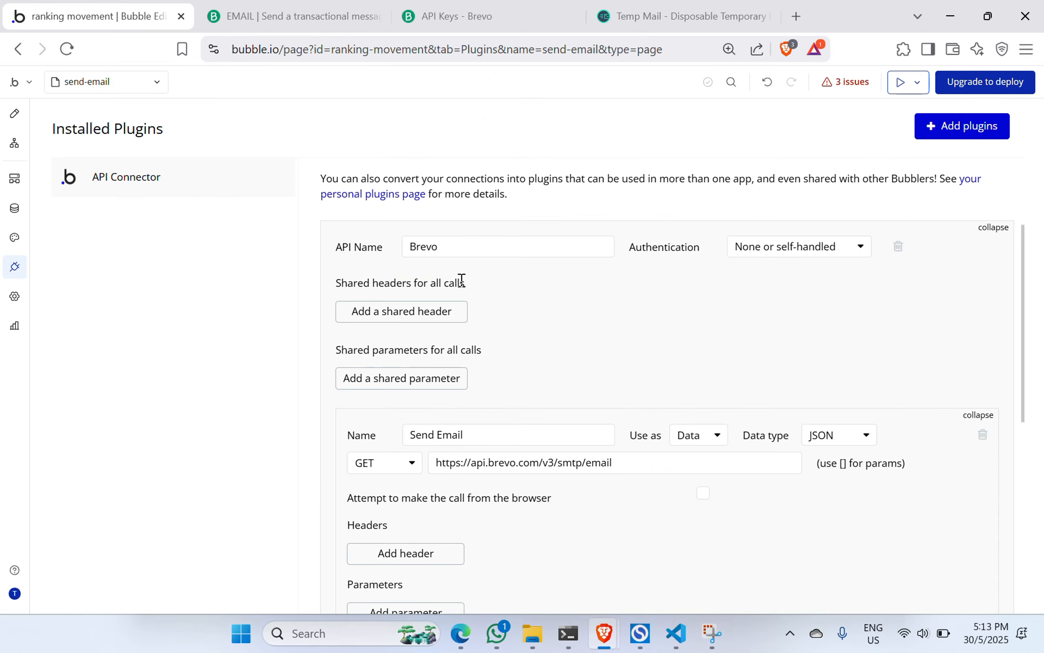
pyautogui.click(419, 317)
pyautogui.hotkey('ctrl', 'v')
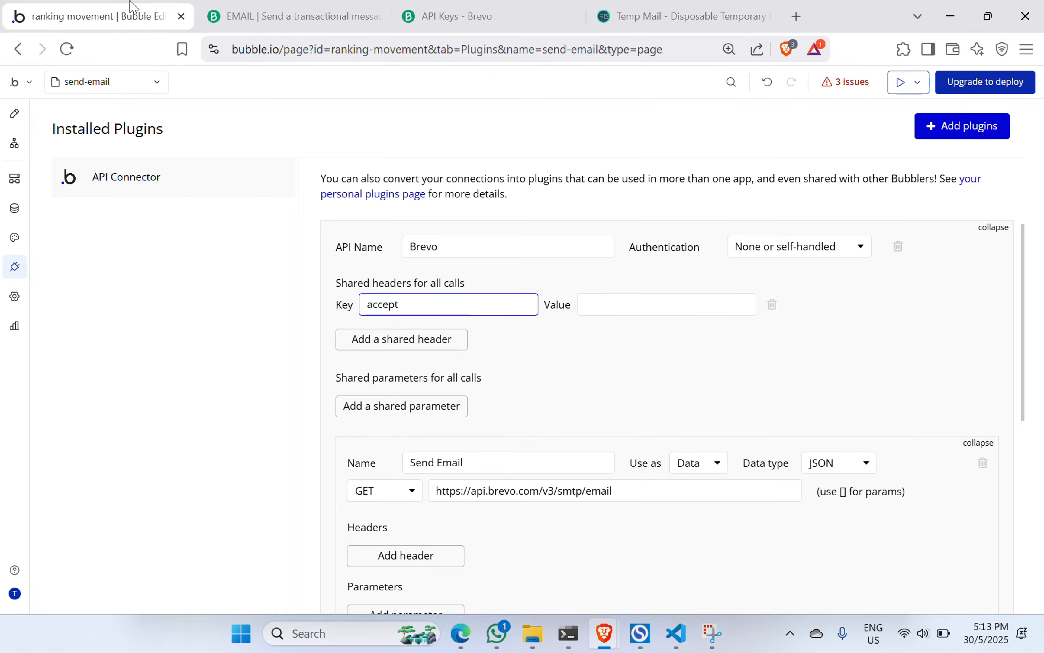
# Step: Copy application/json from the cURL sample's accept header into the value of the accept shared header
pyautogui.click(277, 6)
pyautogui.moveTo(370, 241); pyautogui.dragTo(448, 244)
pyautogui.hotkey('ctrl', 'c')
pyautogui.hotkey('ctrl', 'shift', 'Tab')
pyautogui.click(629, 303)
pyautogui.hotkey('ctrl', 'v')
# Step: Add a second shared header with the key api-key, copied from the cURL sample
pyautogui.click(419, 348)
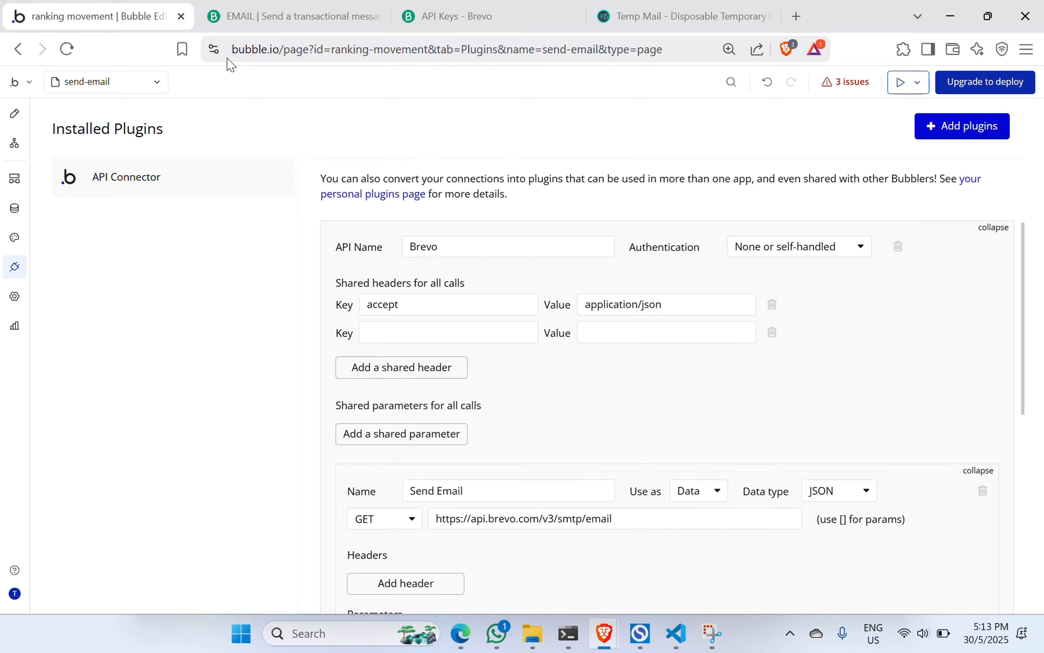
pyautogui.click(257, 9)
pyautogui.click(331, 260)
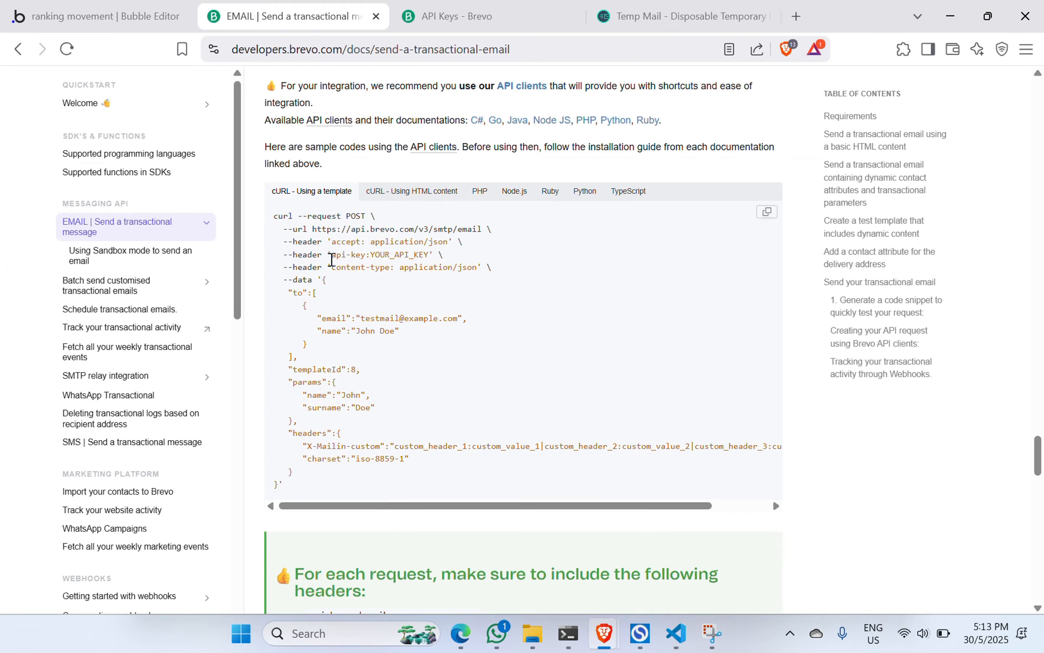
pyautogui.moveTo(331, 260); pyautogui.dragTo(366, 260)
pyautogui.hotkey('ctrl', 'c')
pyautogui.hotkey('ctrl', 'shift', 'Tab')
pyautogui.click(422, 339)
pyautogui.hotkey('ctrl', 'v')
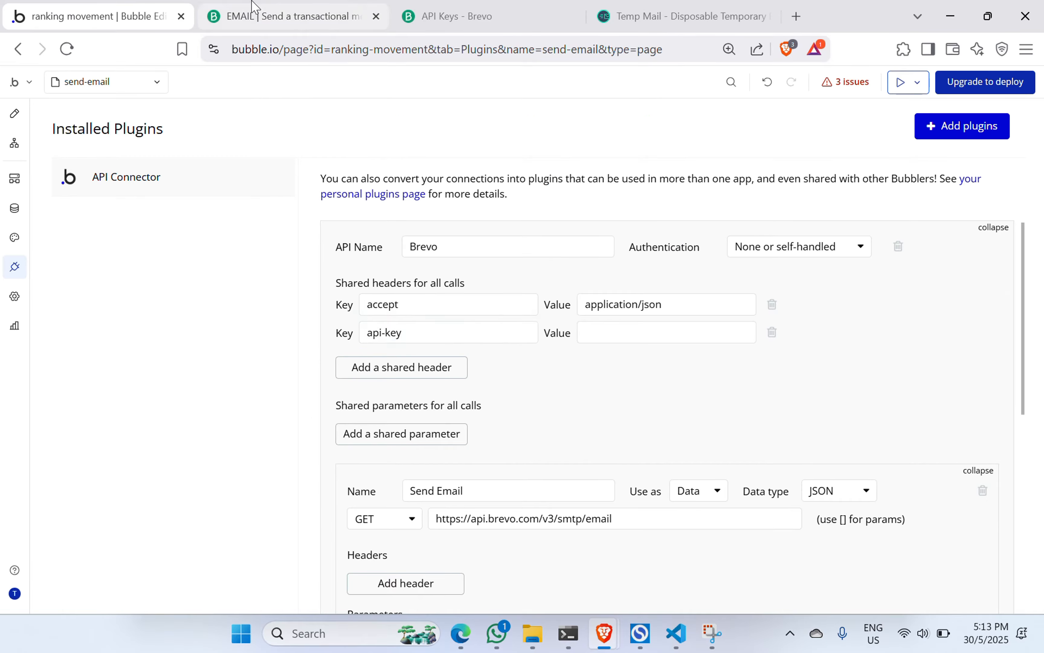
# Step: Add a third shared header with the key content-type, copied from the cURL sample
pyautogui.click(251, 13)
pyautogui.click(332, 268)
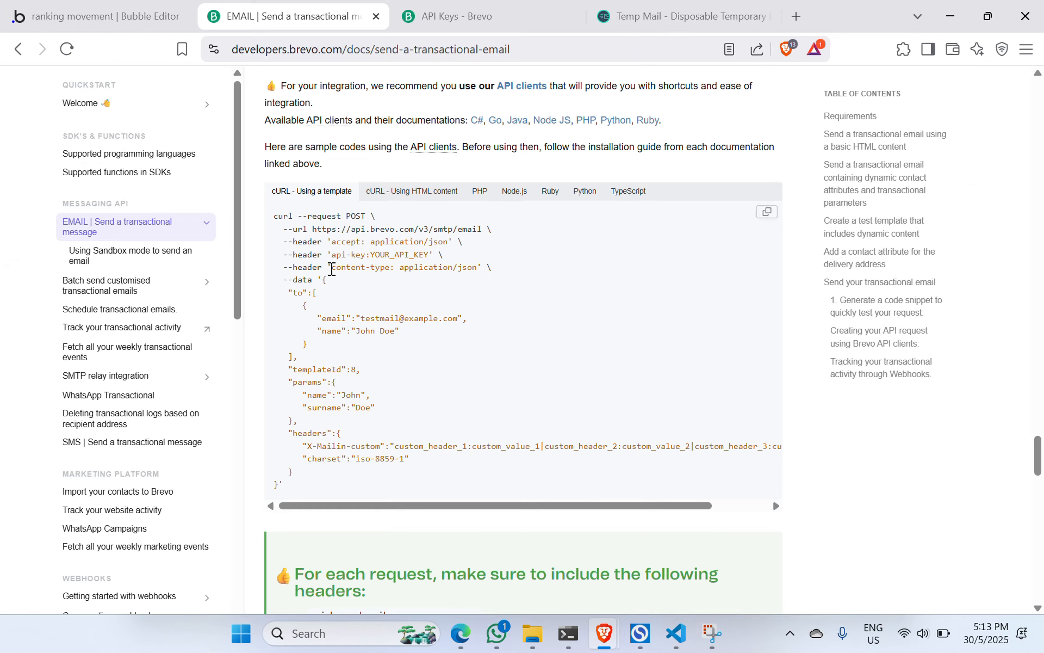
pyautogui.moveTo(332, 268)
pyautogui.mouseDown()
pyautogui.moveTo(396, 268)
pyautogui.moveTo(332, 266)
pyautogui.mouseUp()
pyautogui.hotkey('ctrl', 'c')
pyautogui.click(118, 5)
pyautogui.click(450, 374)
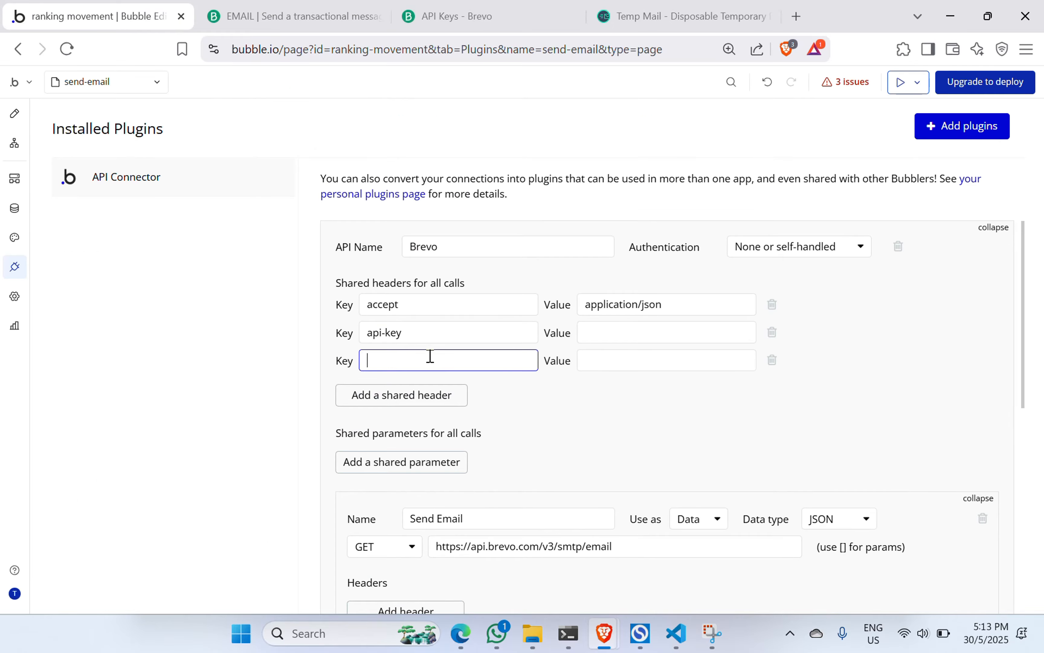
pyautogui.hotkey('ctrl', 'v')
# Step: Copy application/json from the cURL sample's content-type header into the value of the content-type shared header
pyautogui.click(293, 16)
pyautogui.moveTo(399, 268); pyautogui.dragTo(471, 261)
pyautogui.hotkey('ctrl', 'c')
pyautogui.hotkey('ctrl', 'shift', 'Tab')
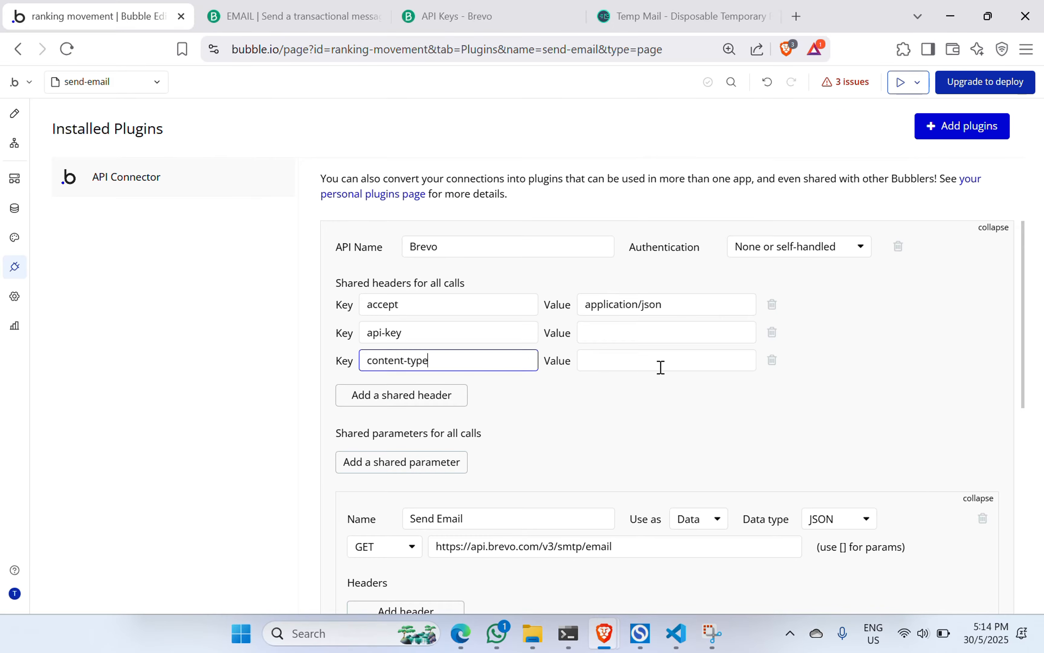
pyautogui.click(659, 365)
pyautogui.hotkey('ctrl', 'v')
# Step: Generate a new API key named Test on Brevo's API Keys page and copy the key
pyautogui.click(620, 327)
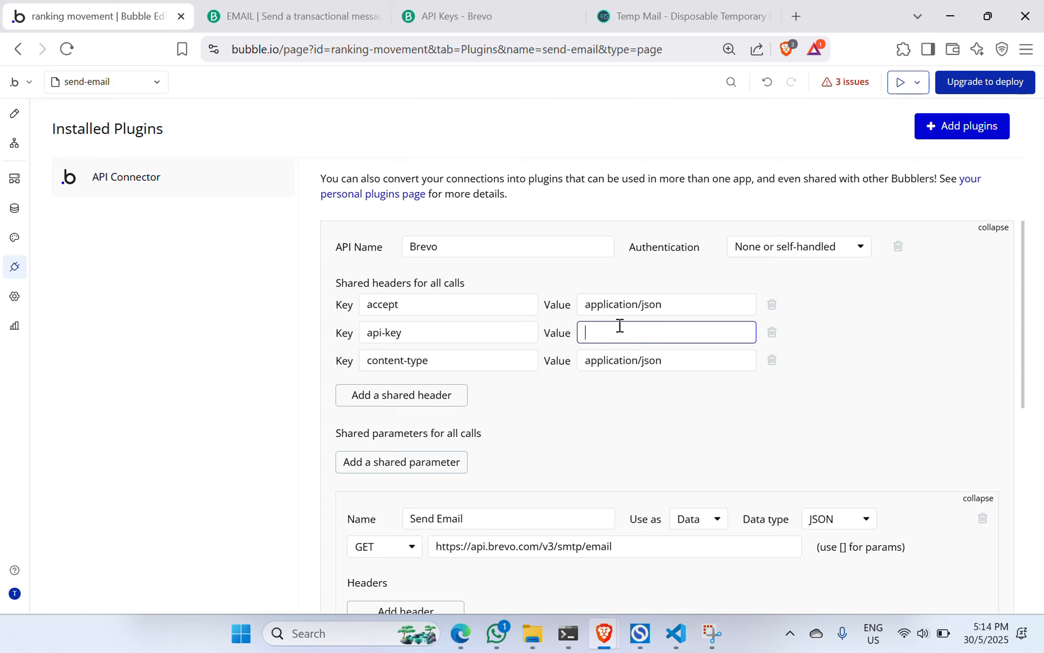
pyautogui.click(293, 8)
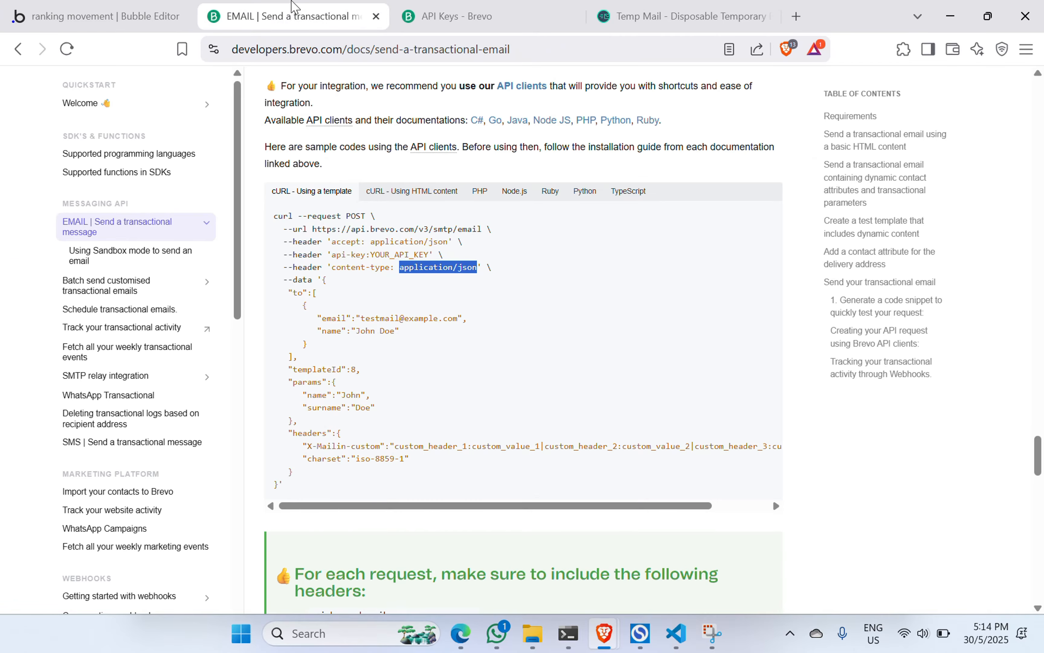
pyautogui.moveTo(293, 6); pyautogui.dragTo(488, 7)
pyautogui.click(245, 9)
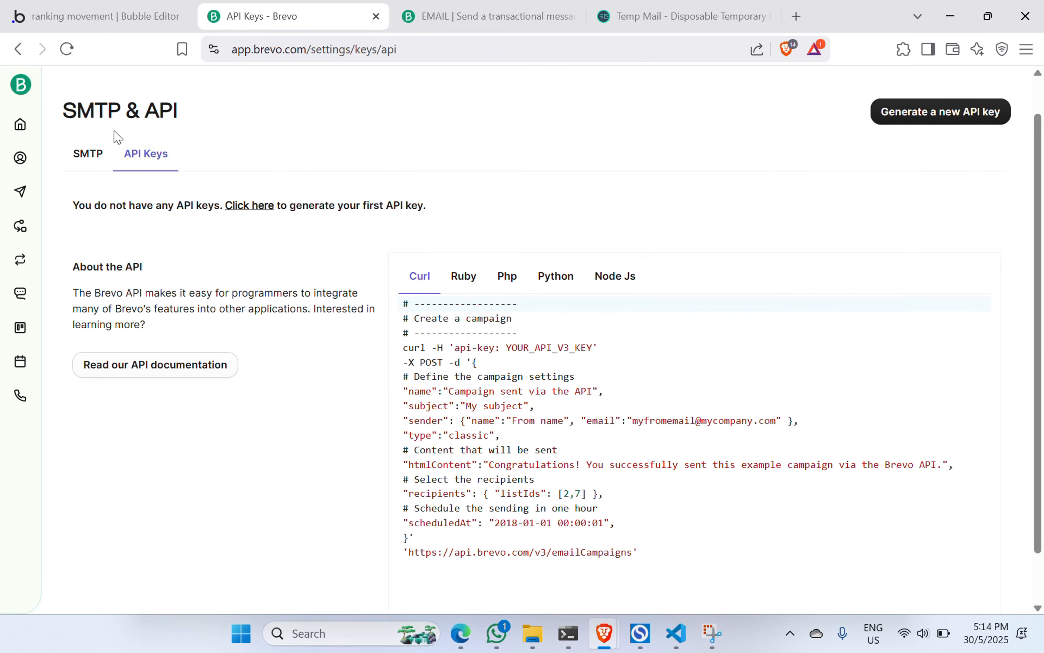
pyautogui.scroll(1, 210, 261)
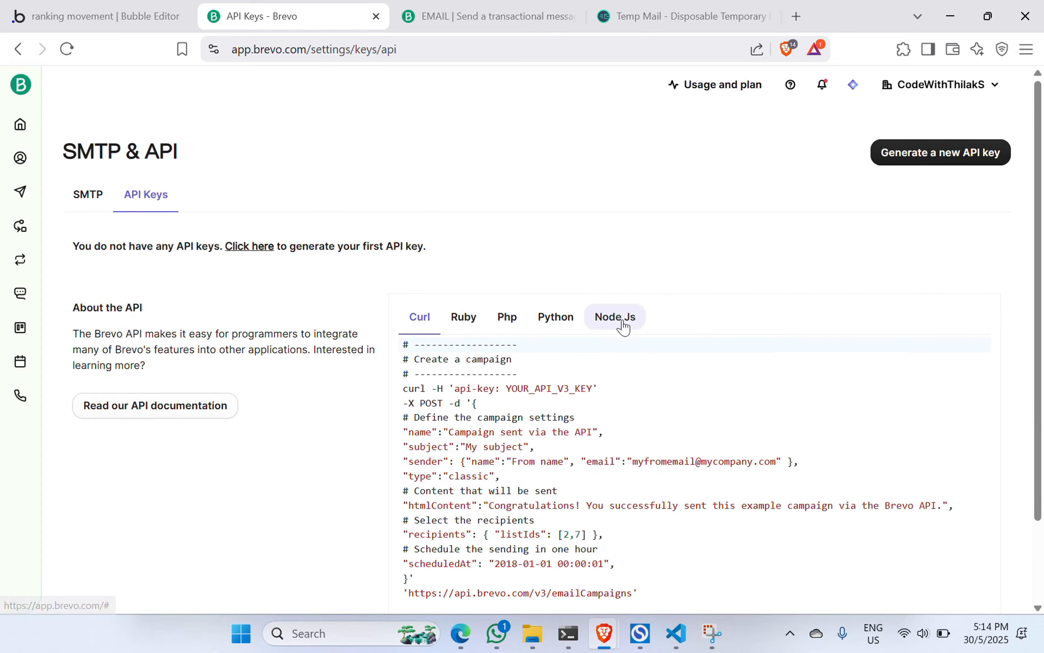
pyautogui.click(919, 154)
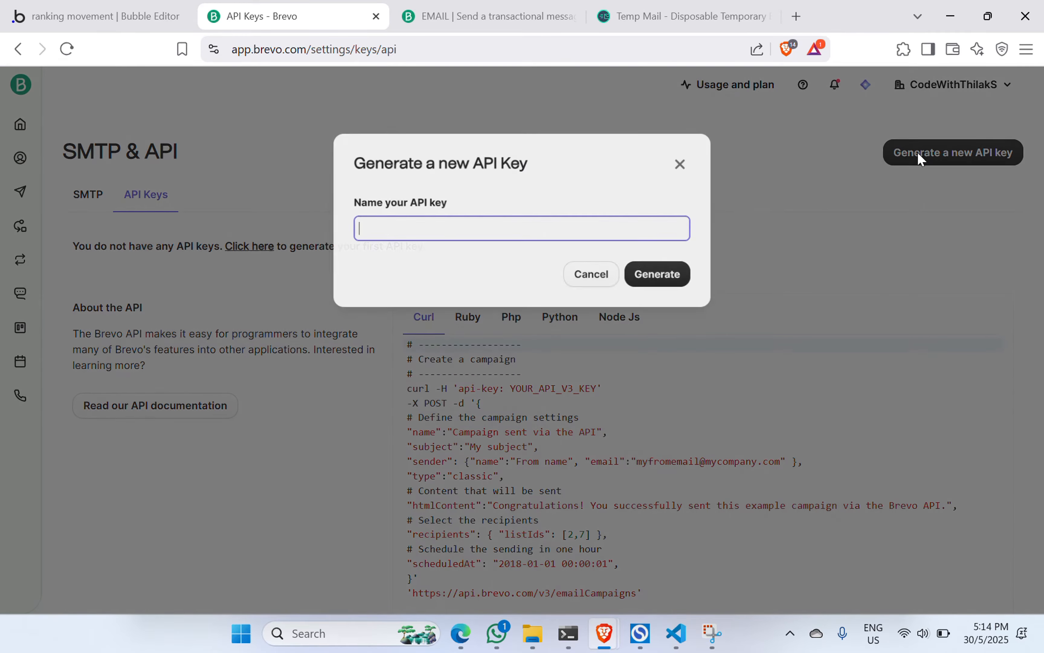
pyautogui.write('Test')
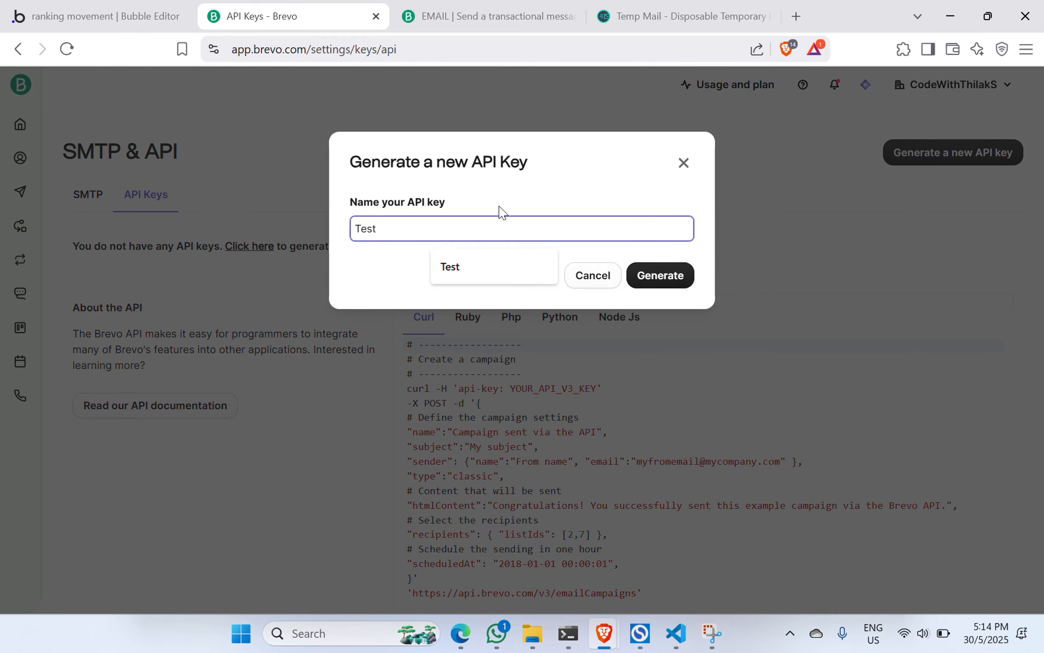
pyautogui.click(656, 277)
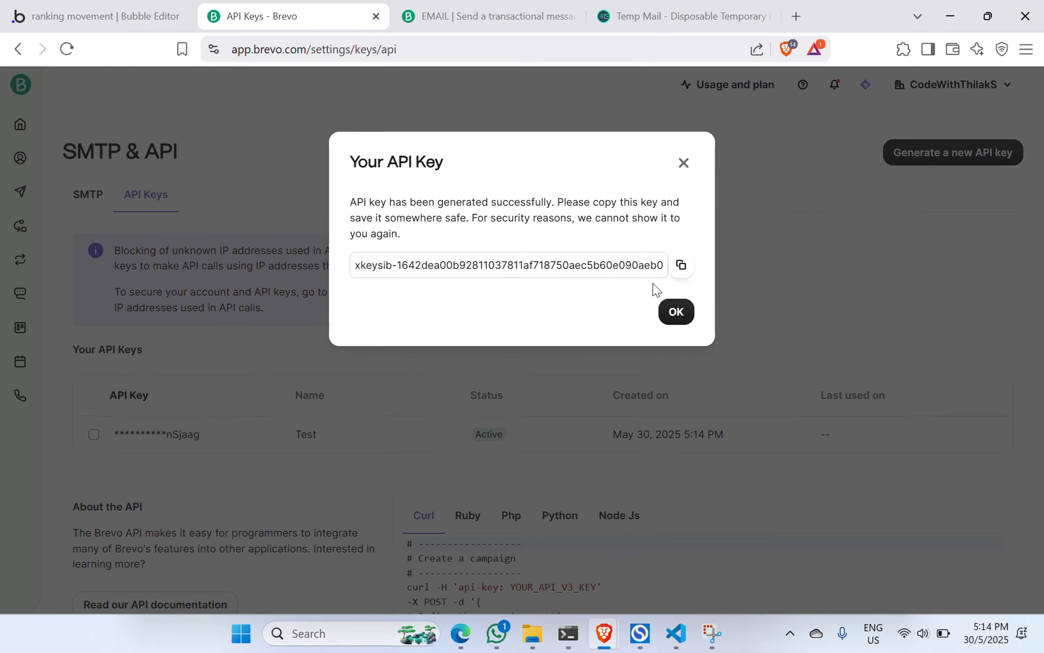
pyautogui.click(682, 266)
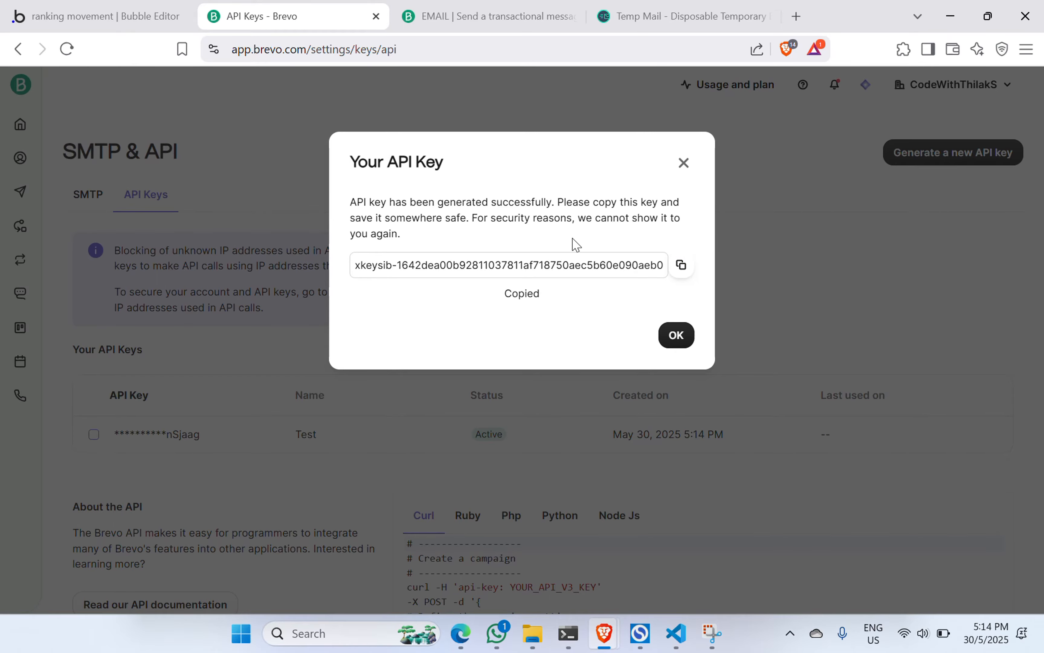
# Step: Paste the generated Brevo API key as the value of the api-key shared header in the Bubble editor
pyautogui.click(131, 6)
pyautogui.moveTo(286, 5); pyautogui.dragTo(259, 17)
pyautogui.click(613, 332)
pyautogui.hotkey('ctrl', 'v')
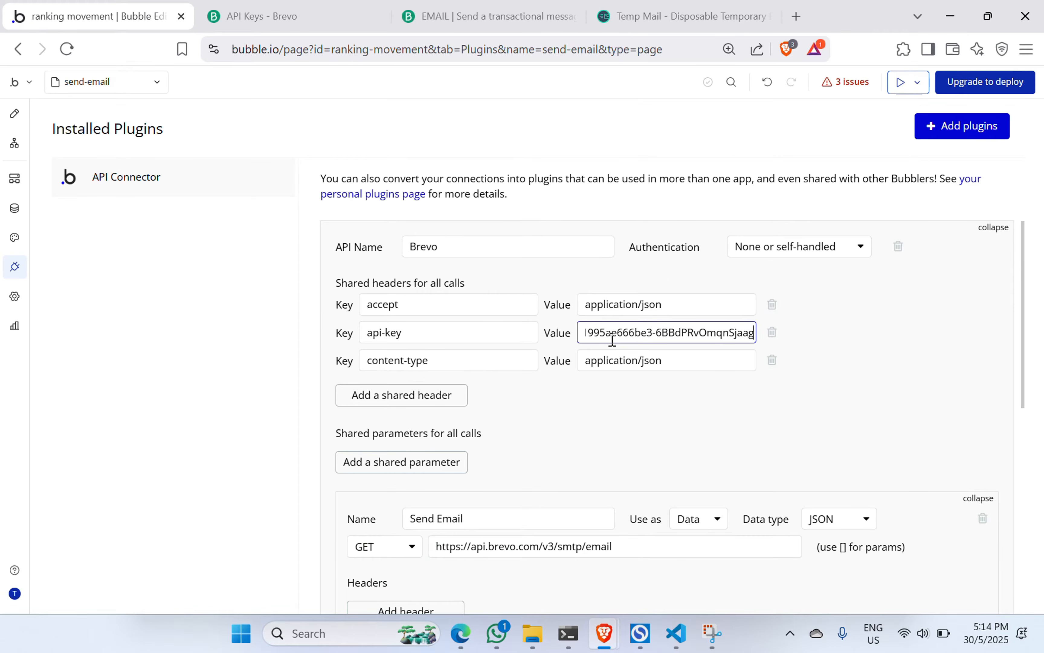
pyautogui.click(542, 306)
# Step: Check the request method in the cURL sample and set the Send Email call's method to POST
pyautogui.scroll(-4, 542, 305)
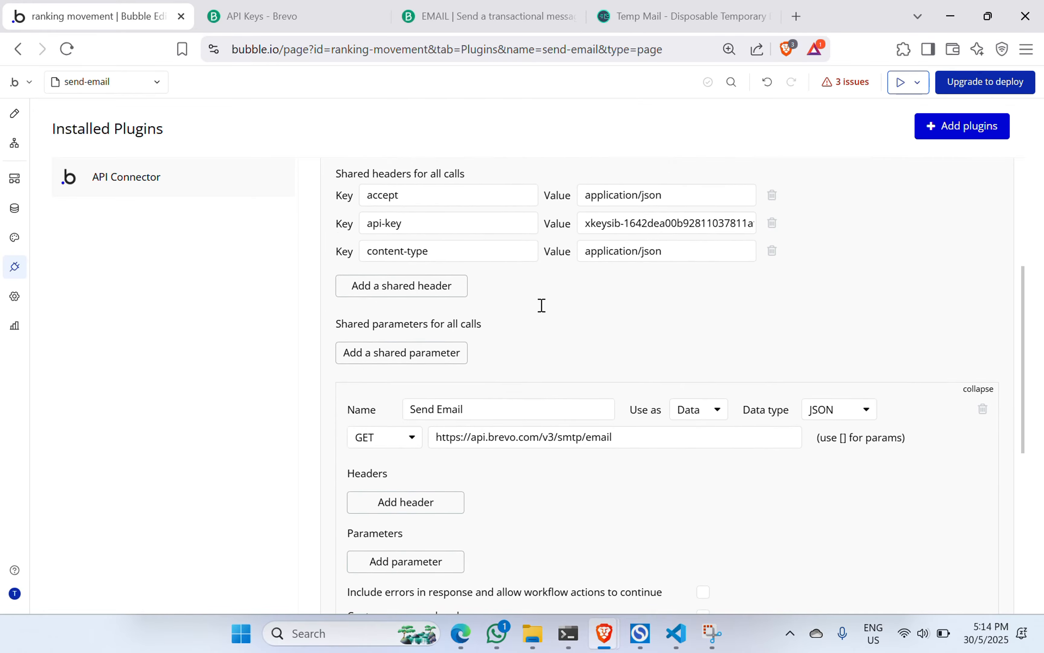
pyautogui.scroll(-2, 500, 277)
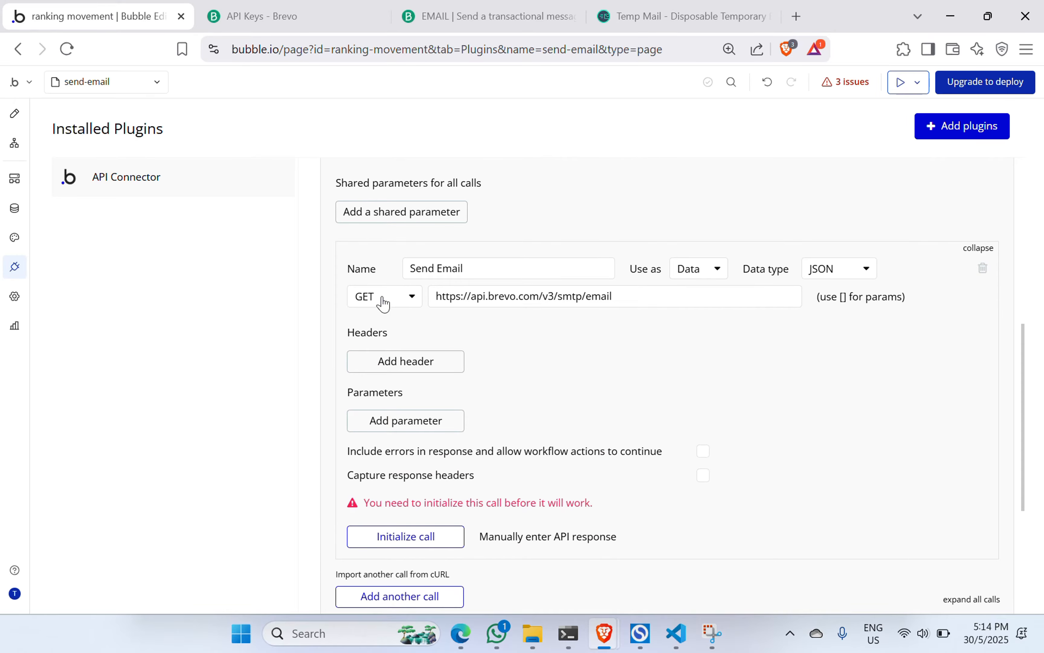
pyautogui.click(303, 7)
pyautogui.moveTo(280, 12); pyautogui.dragTo(340, 6)
pyautogui.click(339, 8)
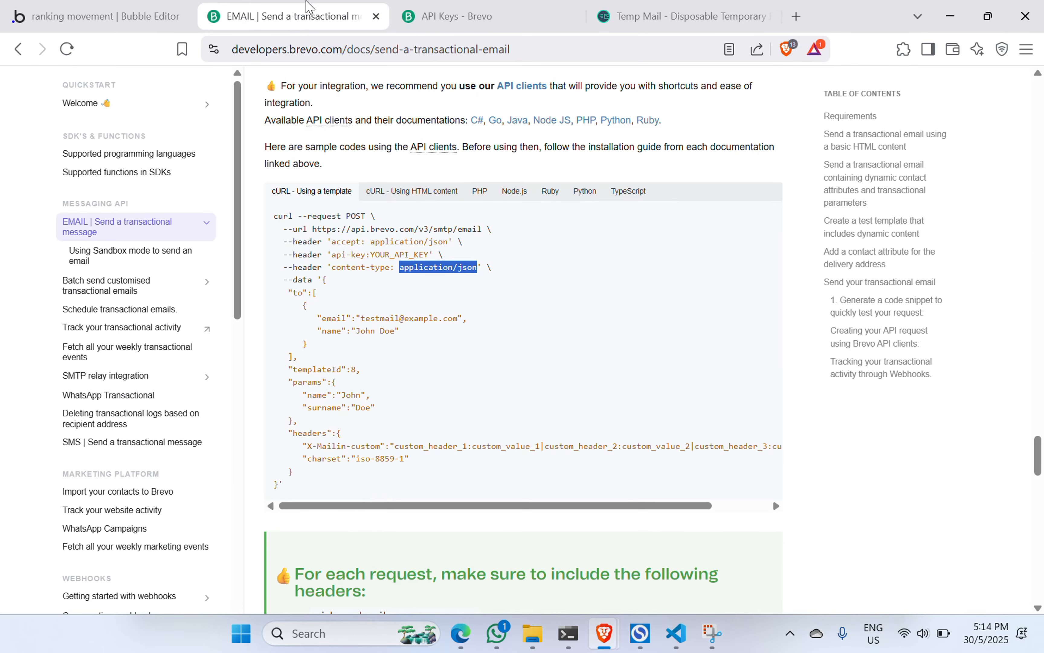
pyautogui.scroll(-1, 350, 186)
pyautogui.doubleClick(348, 184)
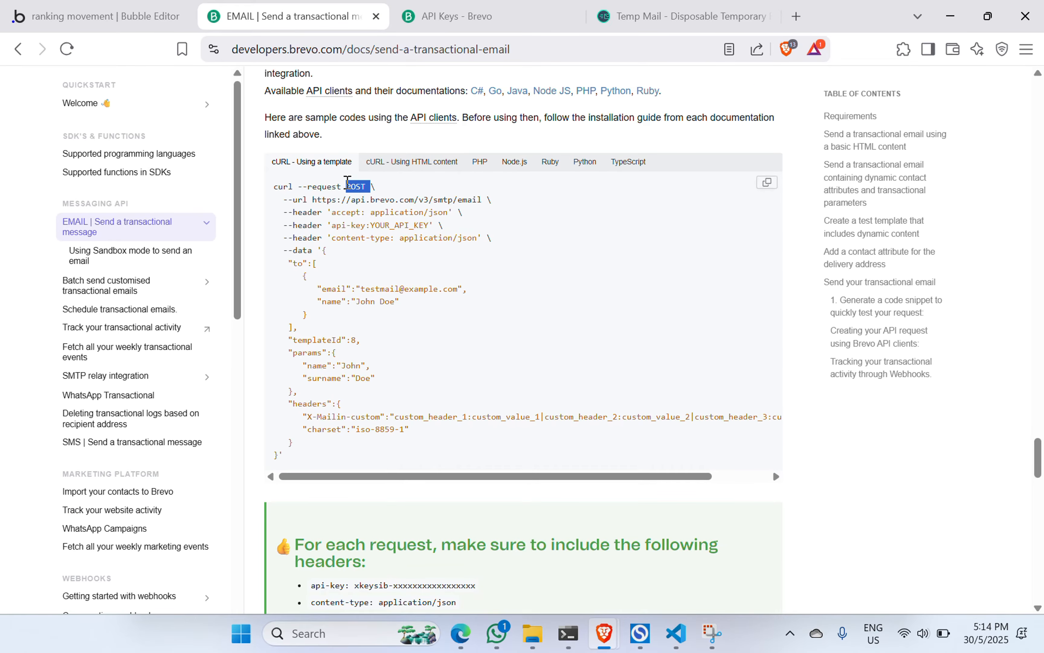
pyautogui.hotkey('ctrl', 'shift', 'Tab')
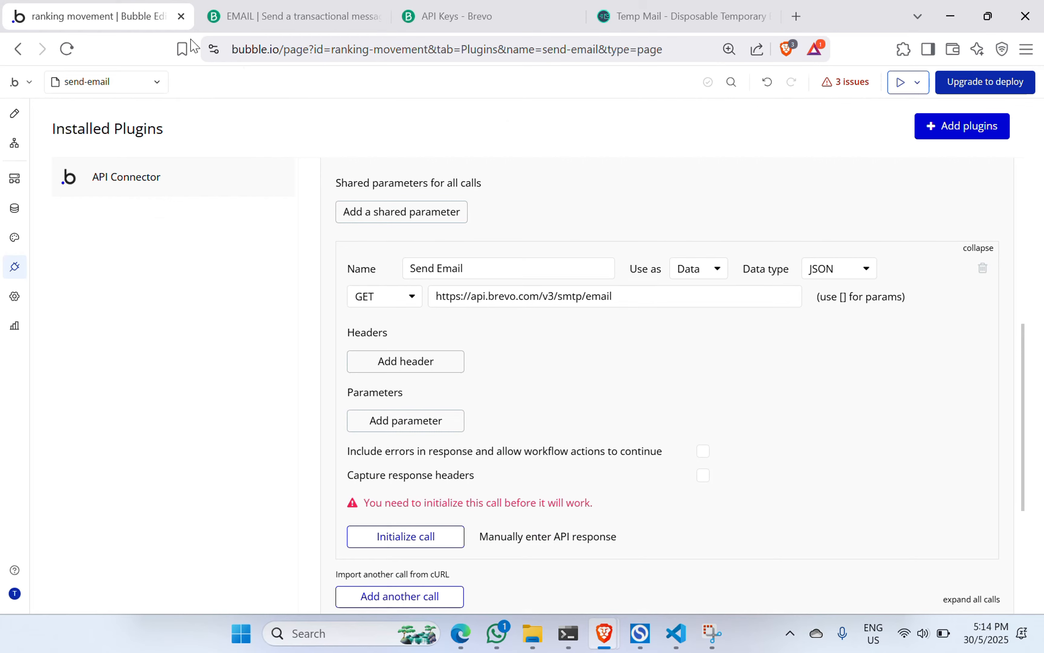
pyautogui.click(380, 302)
pyautogui.click(367, 342)
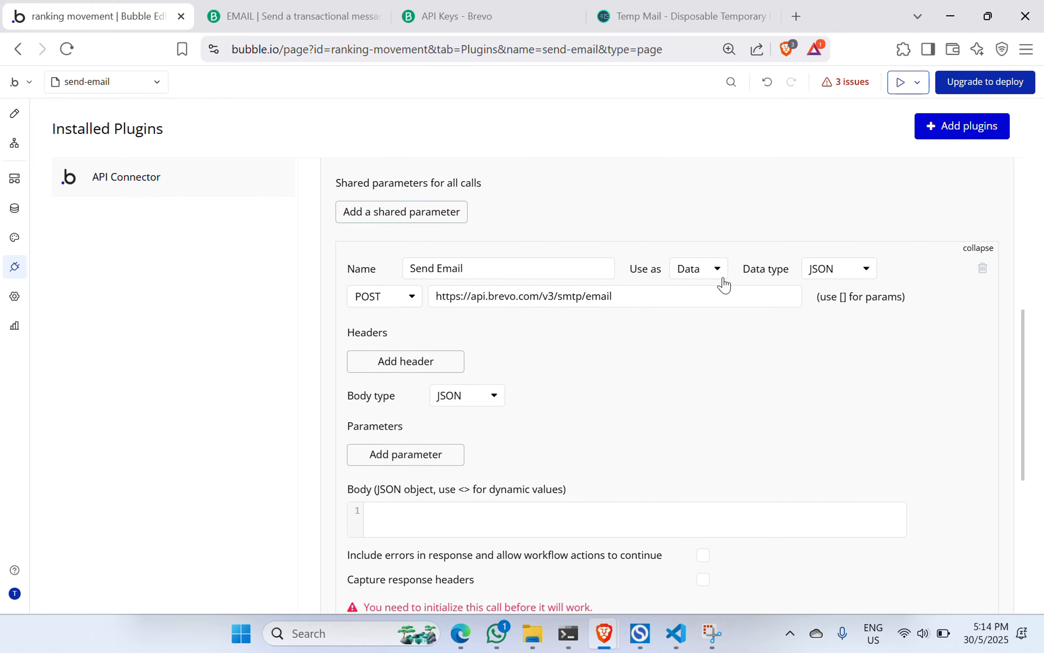
# Step: Set the Send Email call to be used as an Action
pyautogui.click(701, 270)
pyautogui.click(703, 321)
pyautogui.scroll(-1, 468, 342)
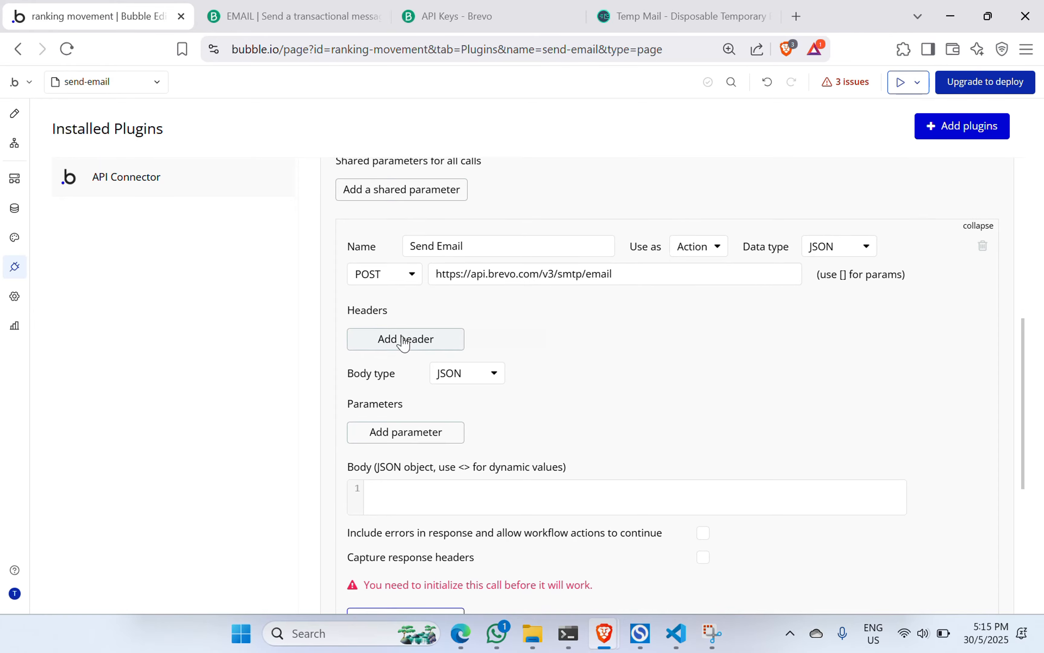
# Step: Copy the JSON data object from Brevo's cURL template sample and paste it into the body of the Send Email call in Bubble
pyautogui.scroll(3, 405, 342)
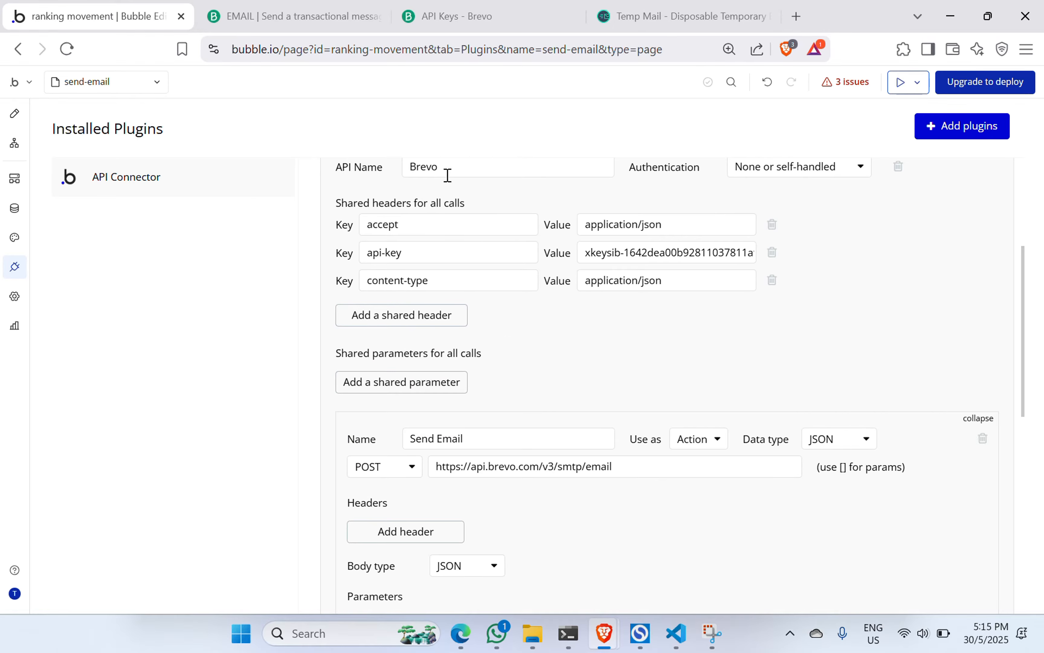
pyautogui.scroll(-2, 422, 259)
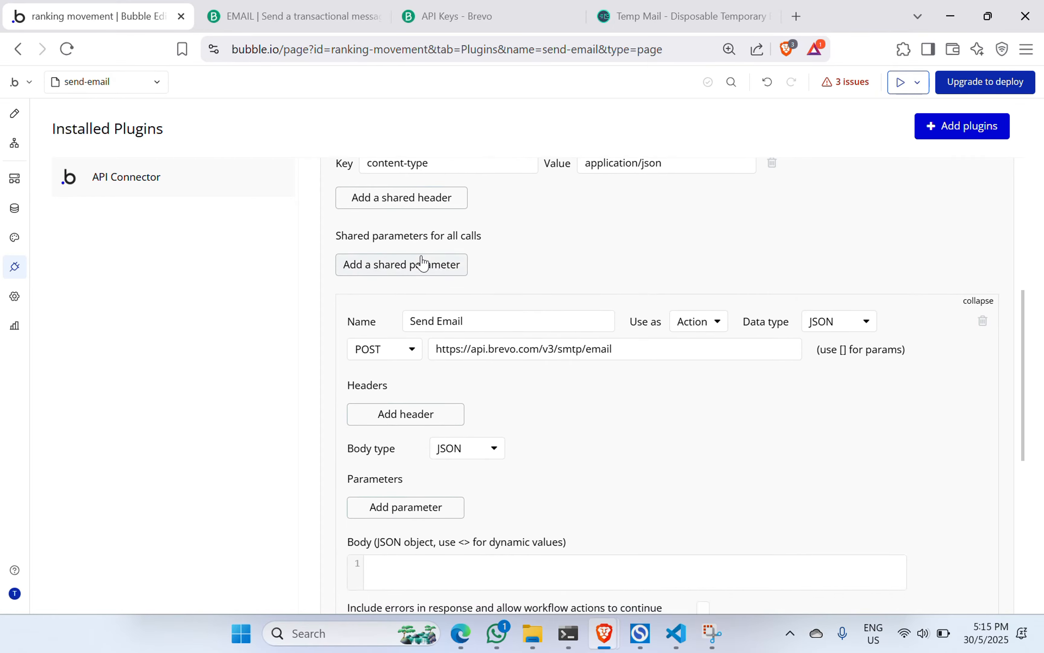
pyautogui.scroll(4, 419, 261)
pyautogui.scroll(-4, 482, 419)
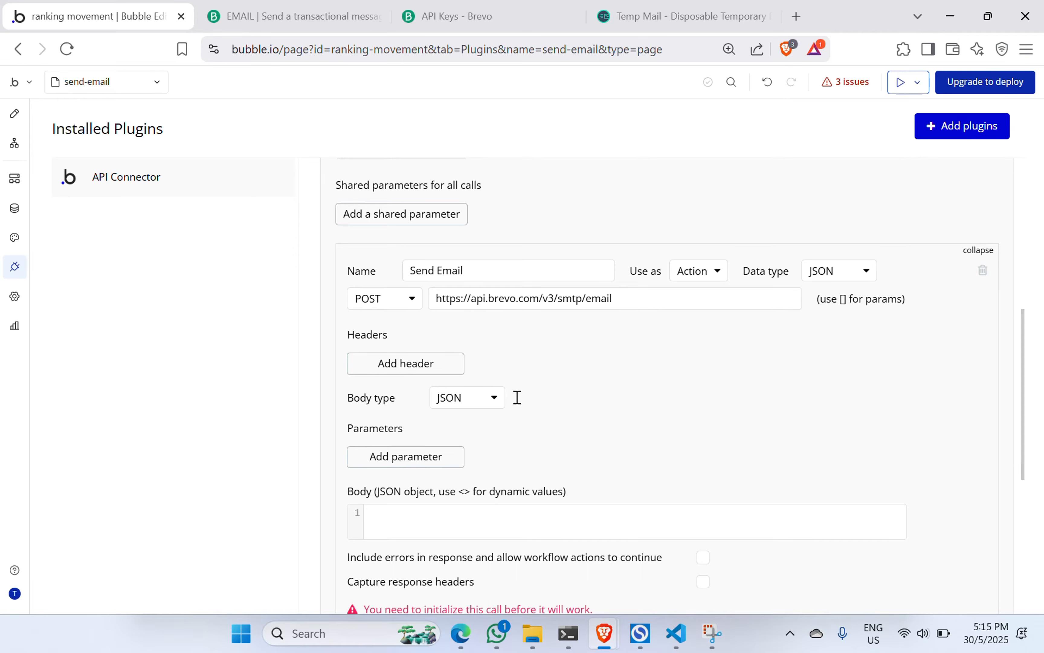
pyautogui.scroll(-2, 517, 397)
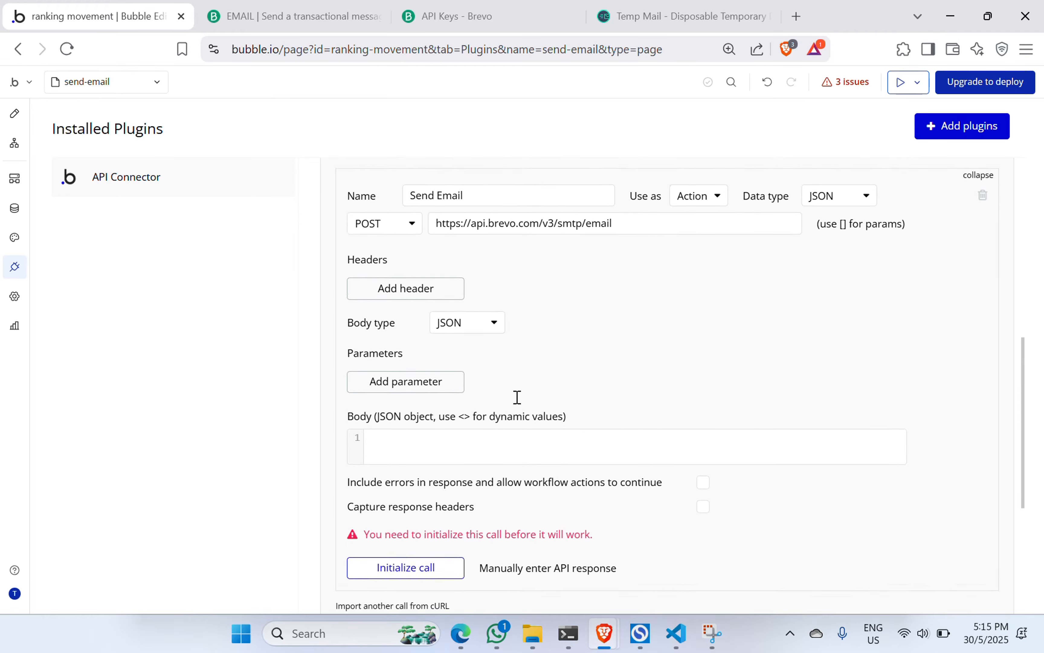
pyautogui.click(438, 426)
pyautogui.hotkey('ctrl', 'Tab')
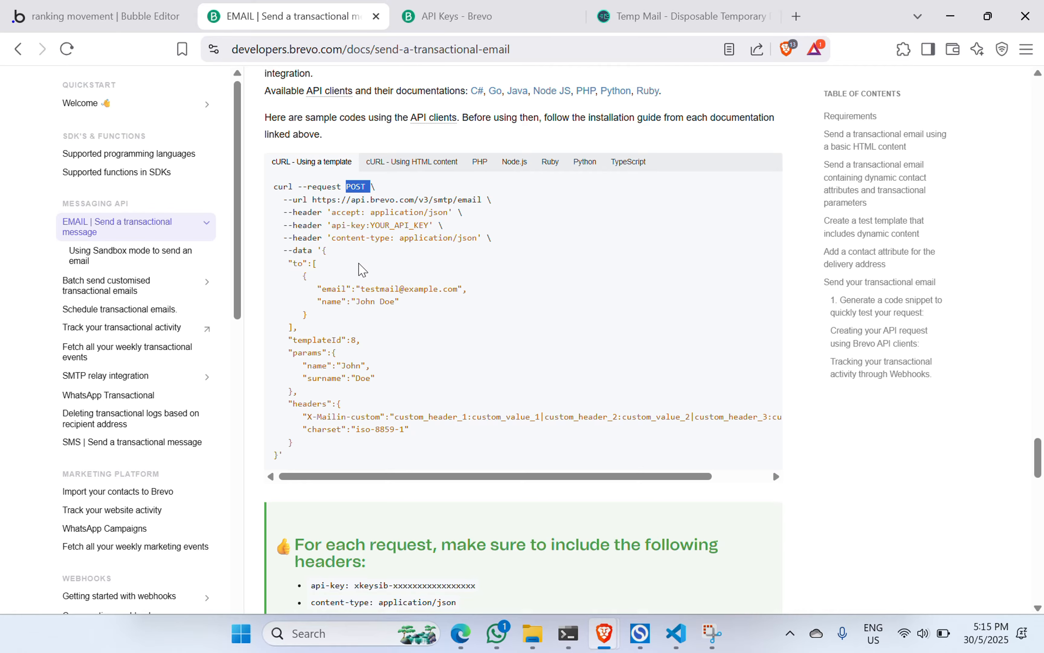
pyautogui.click(326, 202)
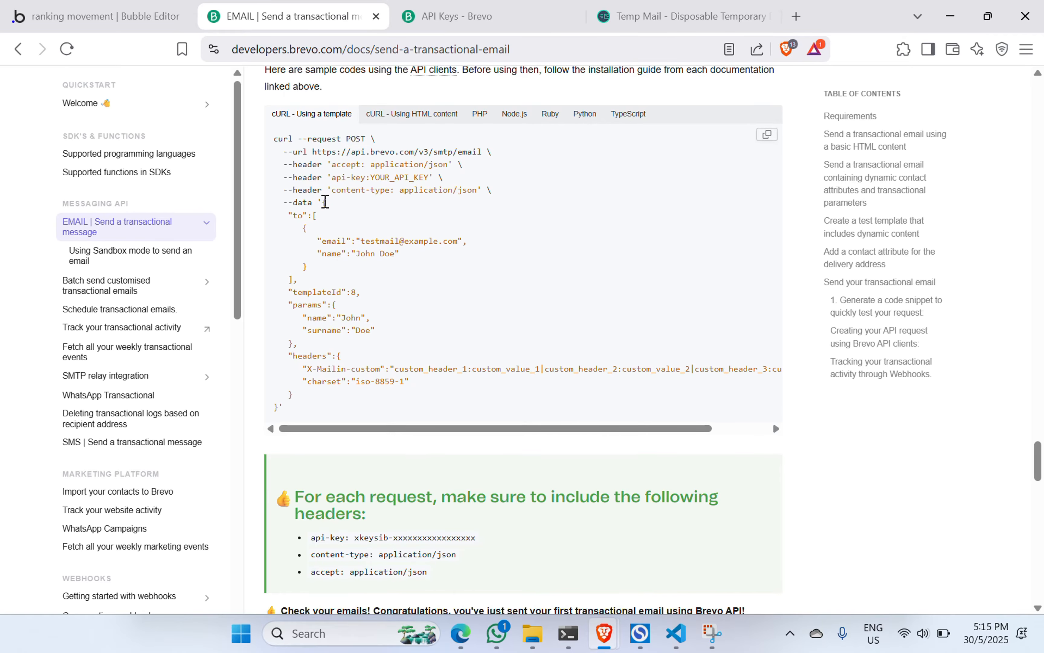
pyautogui.moveTo(323, 205); pyautogui.dragTo(282, 382)
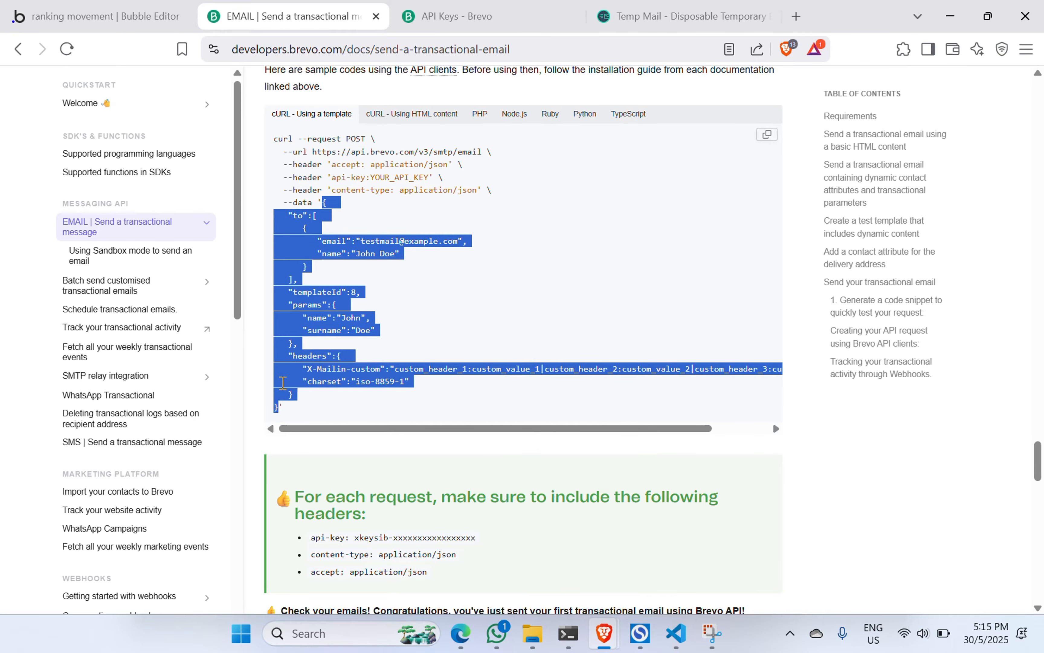
pyautogui.hotkey('ctrl', 'c')
pyautogui.hotkey('ctrl', 'shift', 'Tab')
pyautogui.click(435, 437)
pyautogui.hotkey('ctrl', 'v')
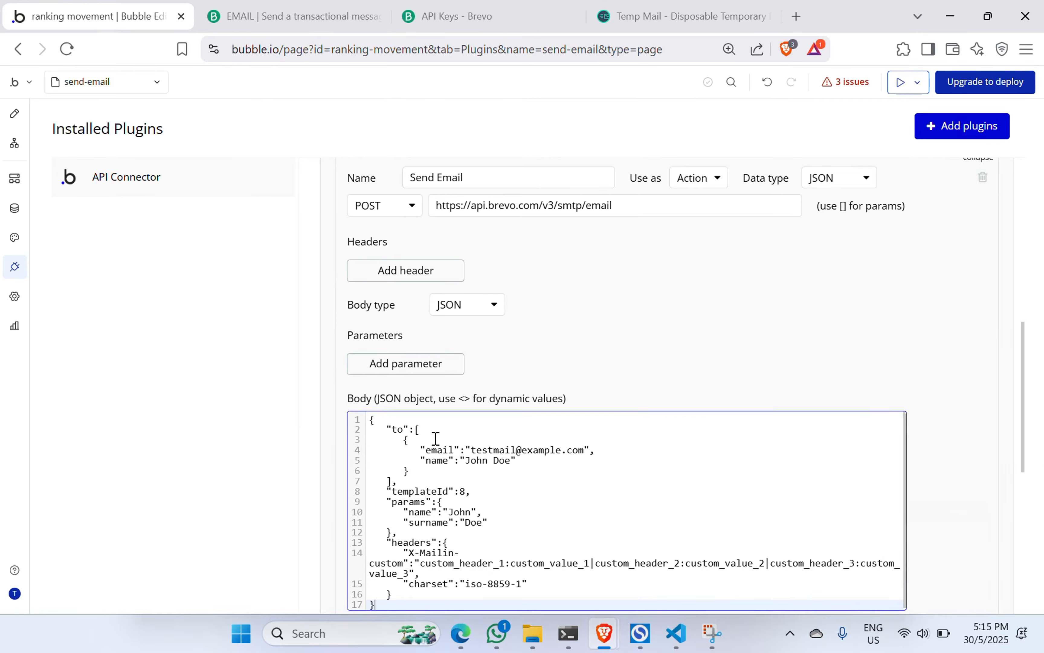
# Step: Delete the headers block and the trailing comma after params from the Send Email call's JSON body
pyautogui.scroll(-4, 435, 437)
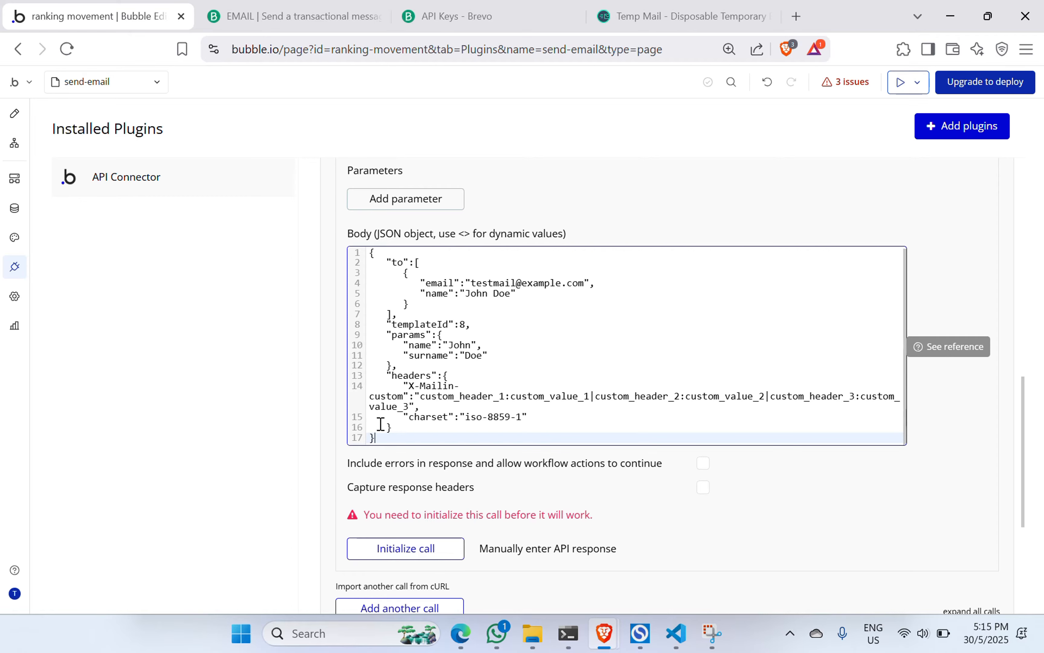
pyautogui.click(461, 375)
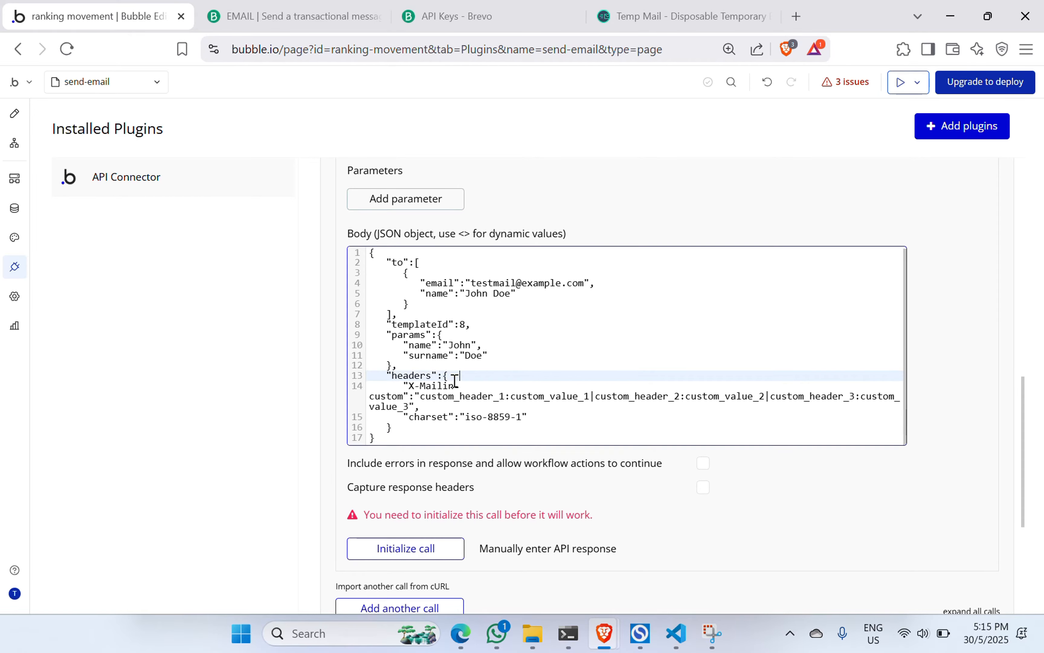
pyautogui.moveTo(412, 426); pyautogui.dragTo(355, 378)
pyautogui.press('BackSpace')
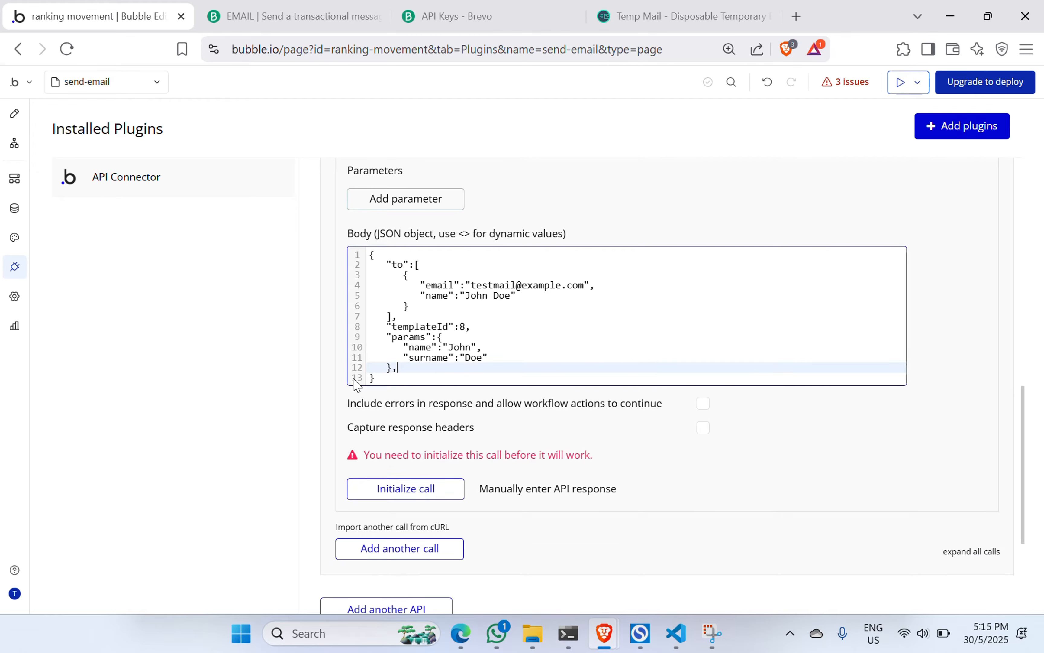
# Step: Copy the disposable email address from Temp Mail and return to the Send Email call's JSON body in Bubble
pyautogui.scroll(5, 493, 285)
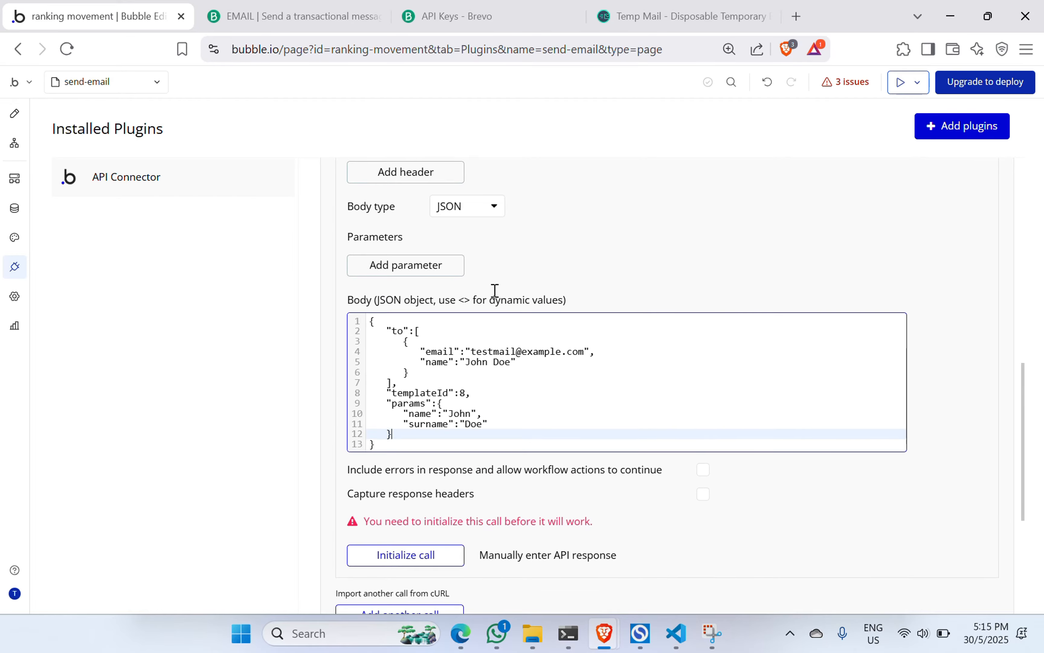
pyautogui.scroll(5, 450, 168)
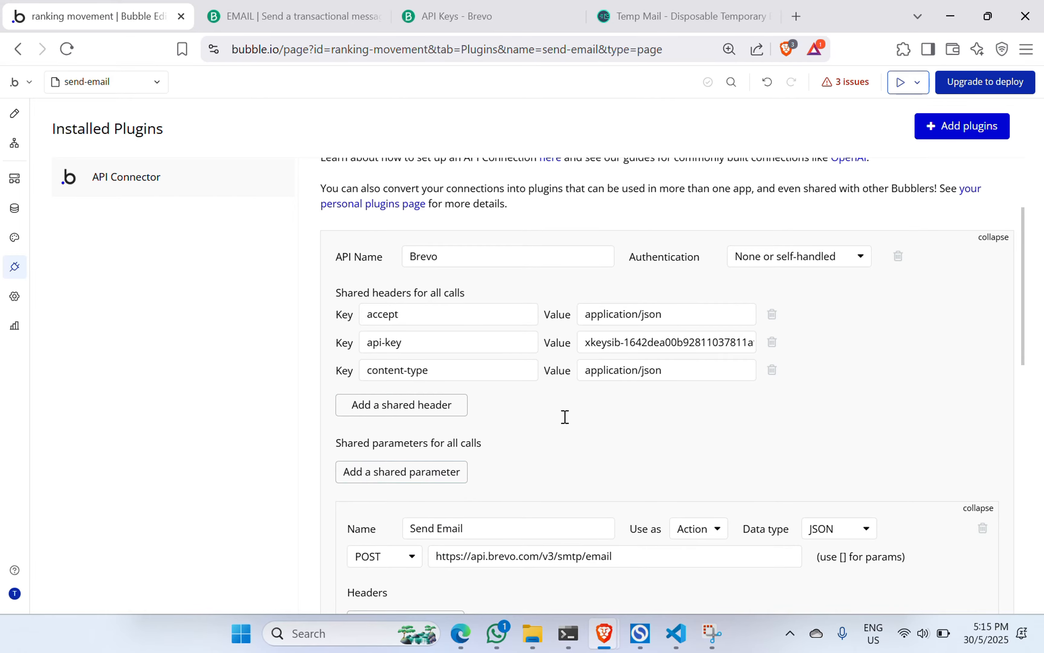
pyautogui.scroll(-9, 564, 418)
pyautogui.scroll(-2, 565, 417)
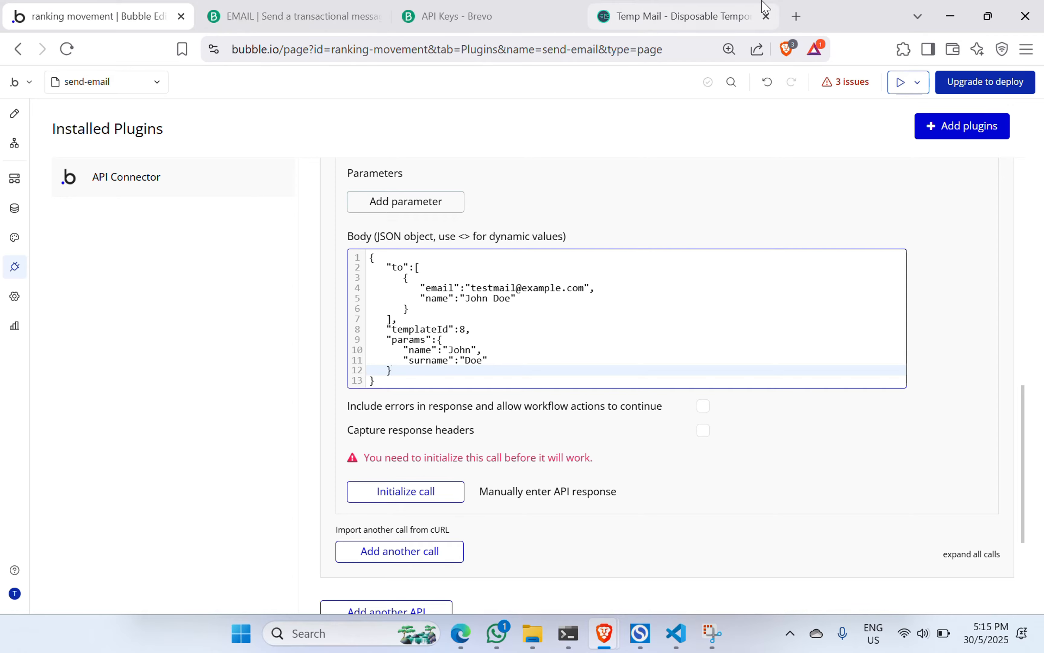
pyautogui.click(755, 9)
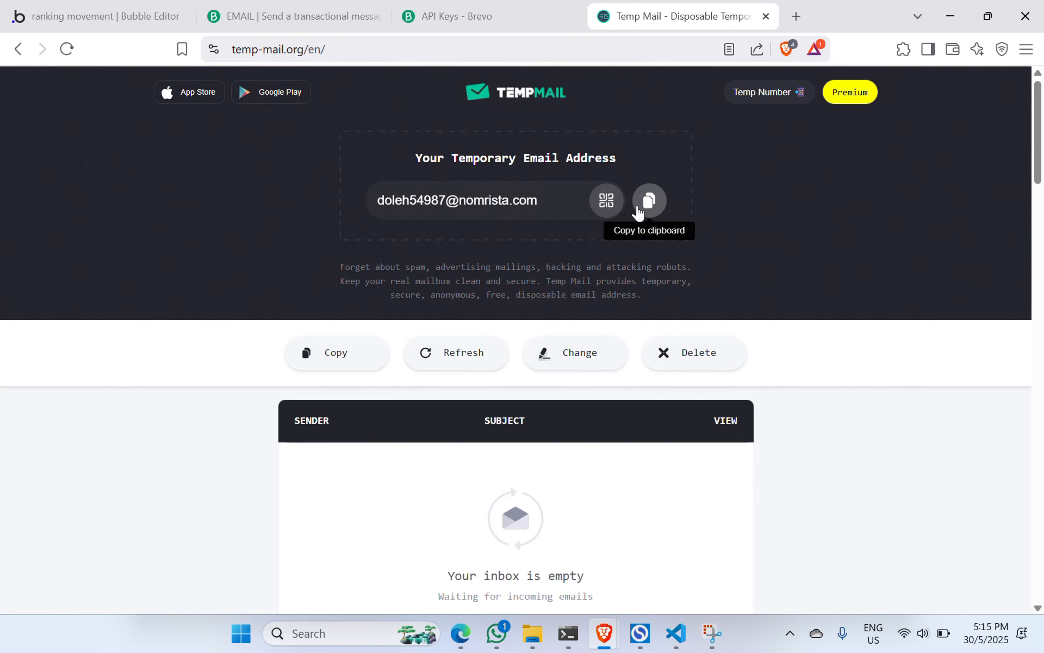
pyautogui.click(648, 201)
pyautogui.click(97, 7)
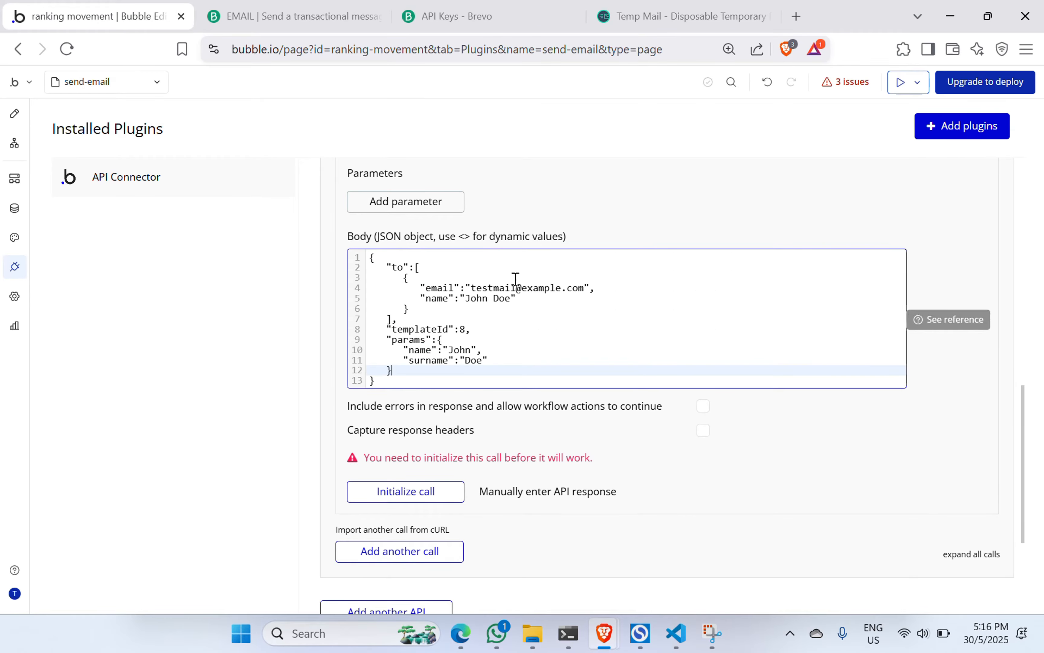
pyautogui.scroll(-1, 522, 275)
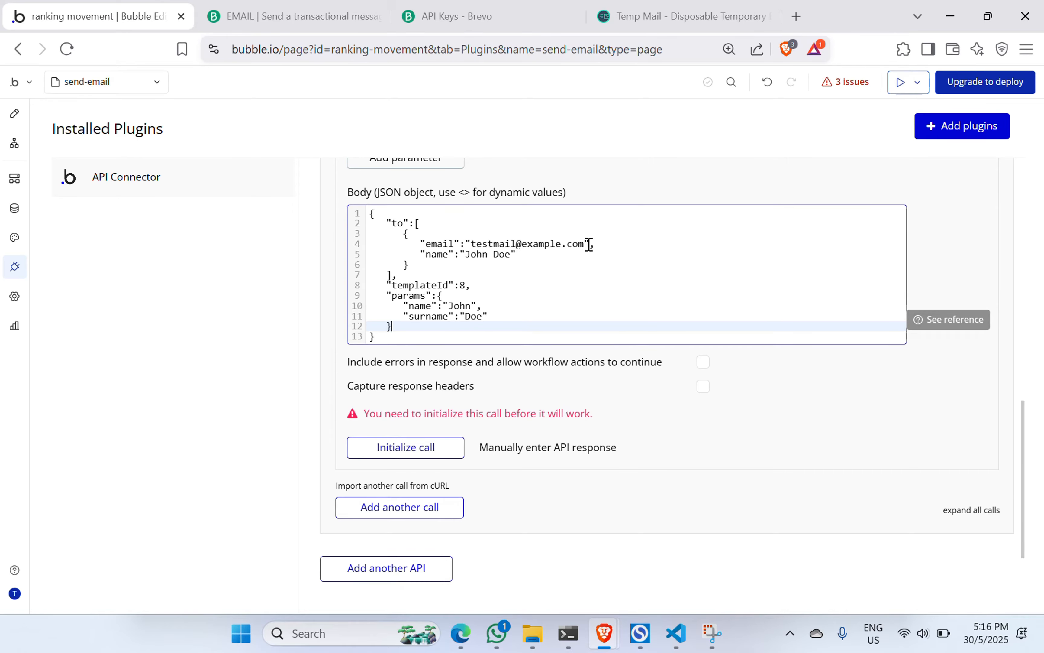
# Step: Look at the Send Email button in the send-email page design and return to the API Connector settings
pyautogui.click(14, 113)
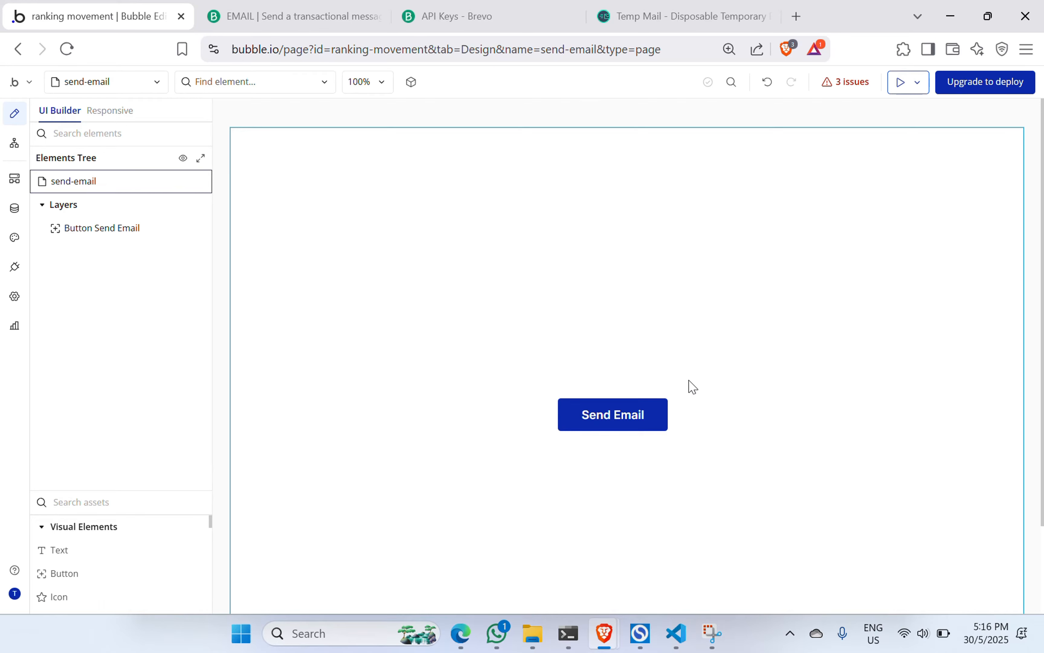
pyautogui.click(598, 425)
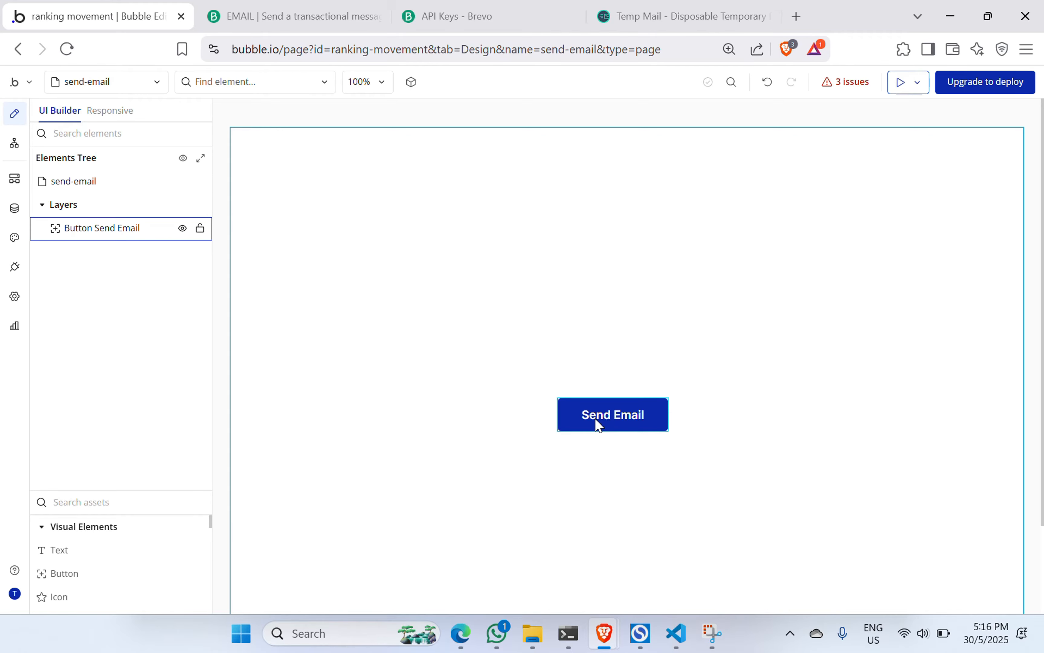
pyautogui.click(15, 268)
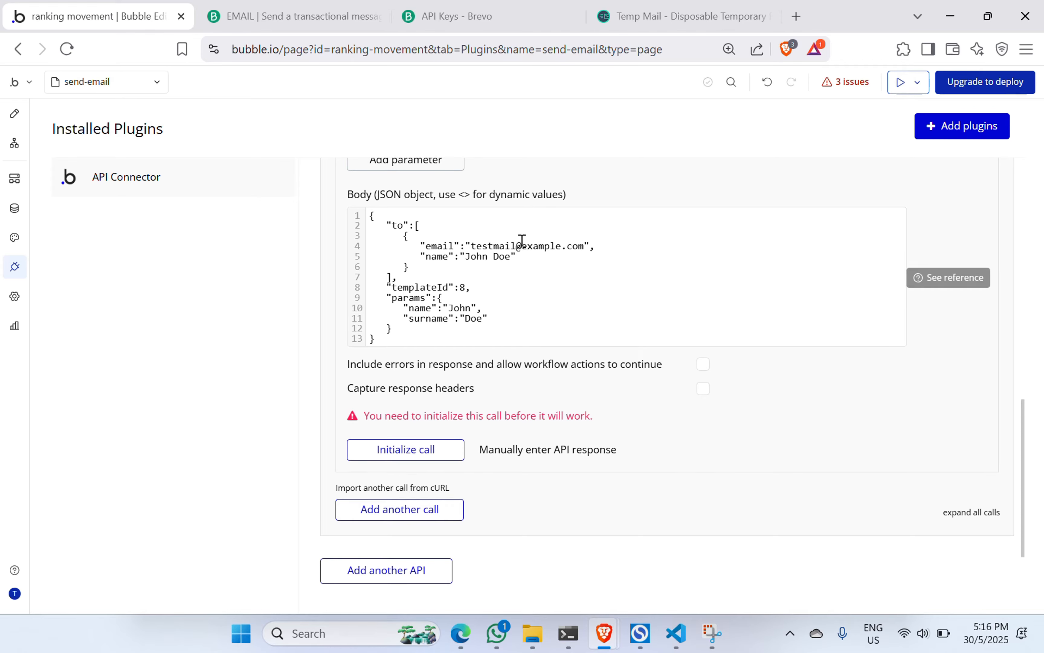
# Step: Replace the sample recipient email in the JSON body with the dynamic value <toEmail>
pyautogui.moveTo(593, 243)
pyautogui.mouseDown()
pyautogui.moveTo(464, 247)
pyautogui.moveTo(588, 249)
pyautogui.mouseUp()
pyautogui.click(588, 249)
pyautogui.hotkey('shift', 'Left')
pyautogui.hotkey('shift', 'Left')
pyautogui.hotkey('shift', 'Left')
pyautogui.hotkey('shift', 'Left')
pyautogui.hotkey('shift', 'Left')
pyautogui.hotkey('shift', 'Left')
pyautogui.hotkey('shift', 'Left')
pyautogui.hotkey('shift', 'Left')
pyautogui.hotkey('shift', 'Left')
pyautogui.hotkey('shift', 'Left')
pyautogui.hotkey('shift', 'Left')
pyautogui.hotkey('shift', 'Left')
pyautogui.hotkey('shift', 'Left')
pyautogui.hotkey('shift', 'Left')
pyautogui.hotkey('shift', 'Left')
pyautogui.hotkey('shift', 'Left')
pyautogui.hotkey('shift', 'Left')
pyautogui.hotkey('shift', 'Left')
pyautogui.hotkey('shift', 'Left')
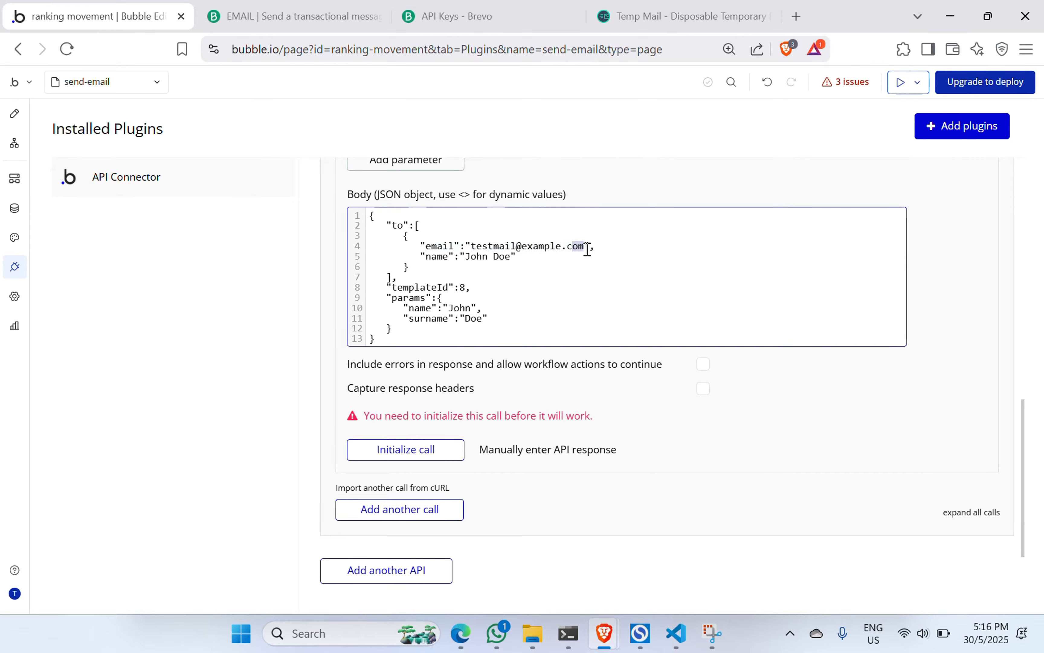
pyautogui.press('BackSpace')
pyautogui.press('BackSpace')
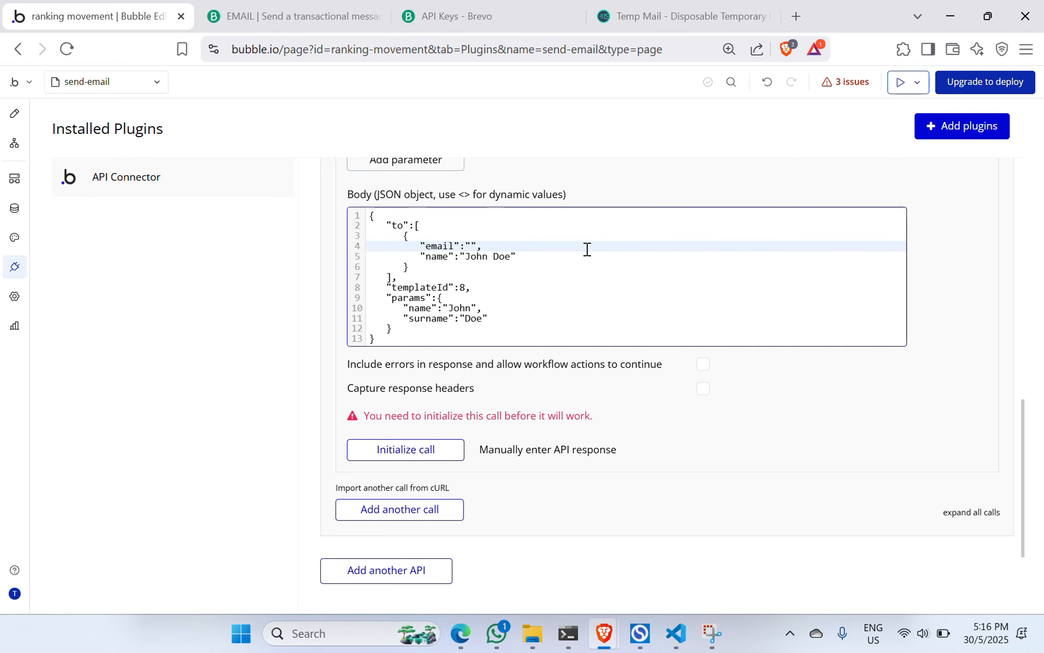
pyautogui.write('<')
pyautogui.write('toWm')
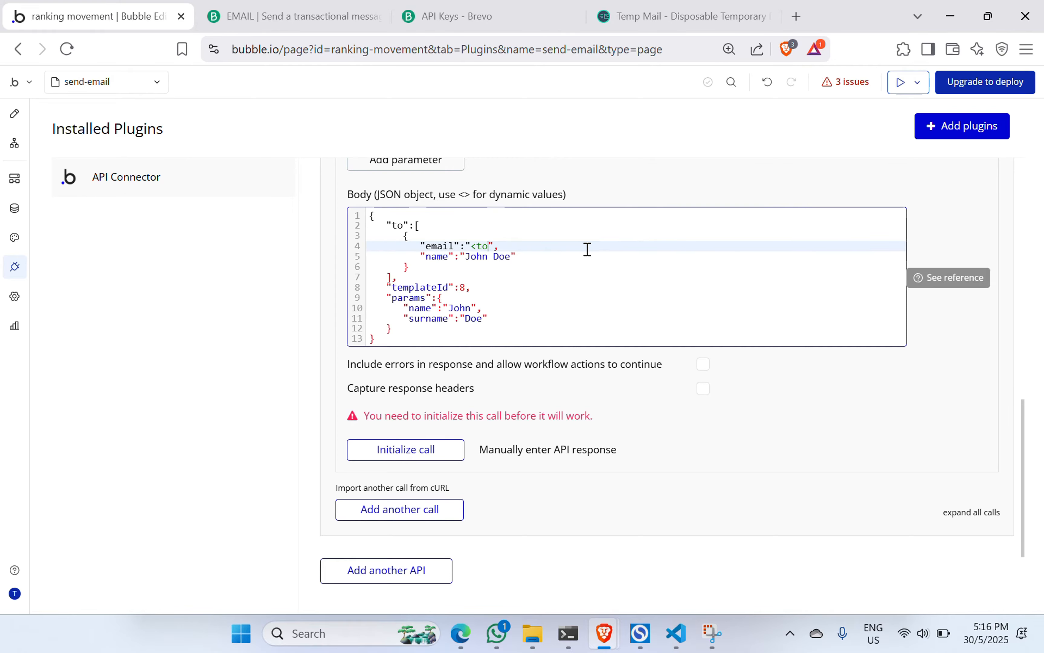
pyautogui.press('BackSpace')
pyautogui.write('Email?')
pyautogui.click(816, 397)
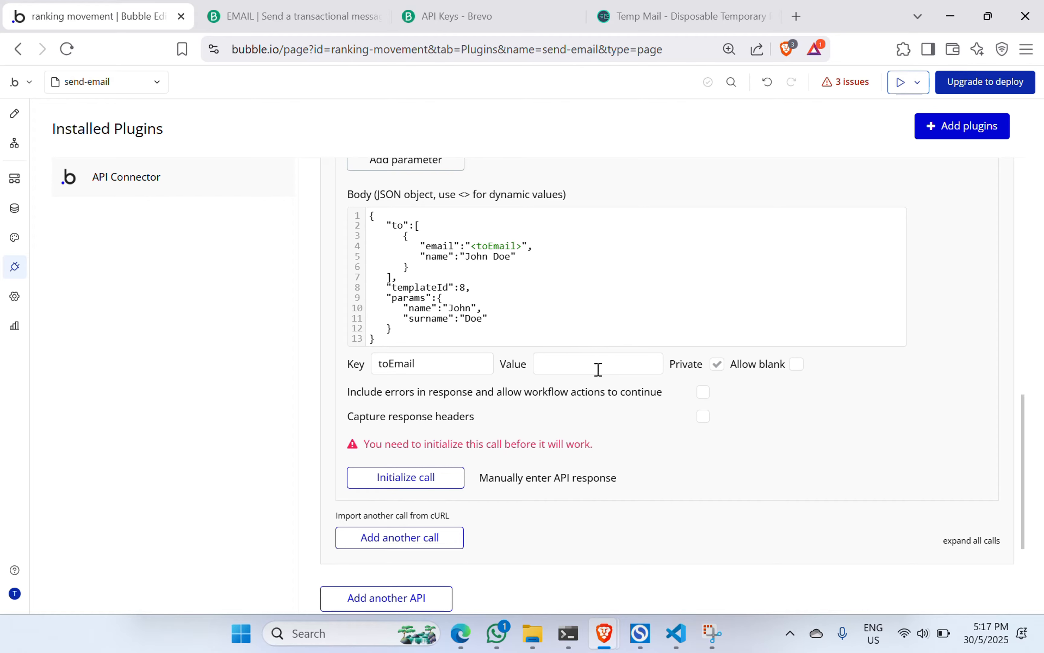
# Step: Make the toEmail parameter non-private and remove the recipient's name line from the JSON body
pyautogui.click(13, 115)
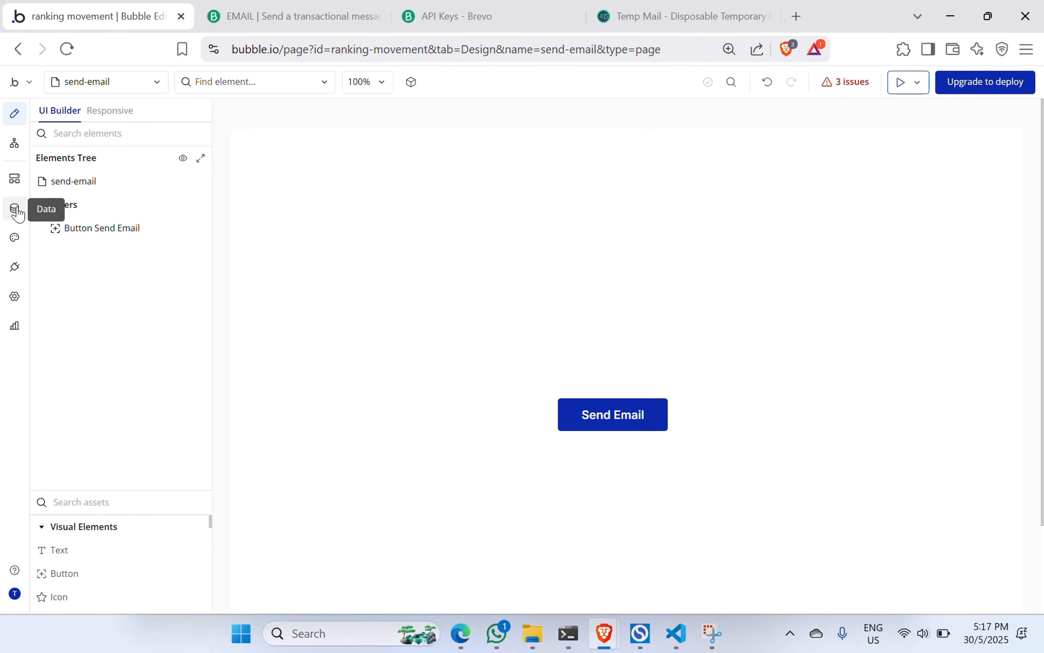
pyautogui.click(15, 266)
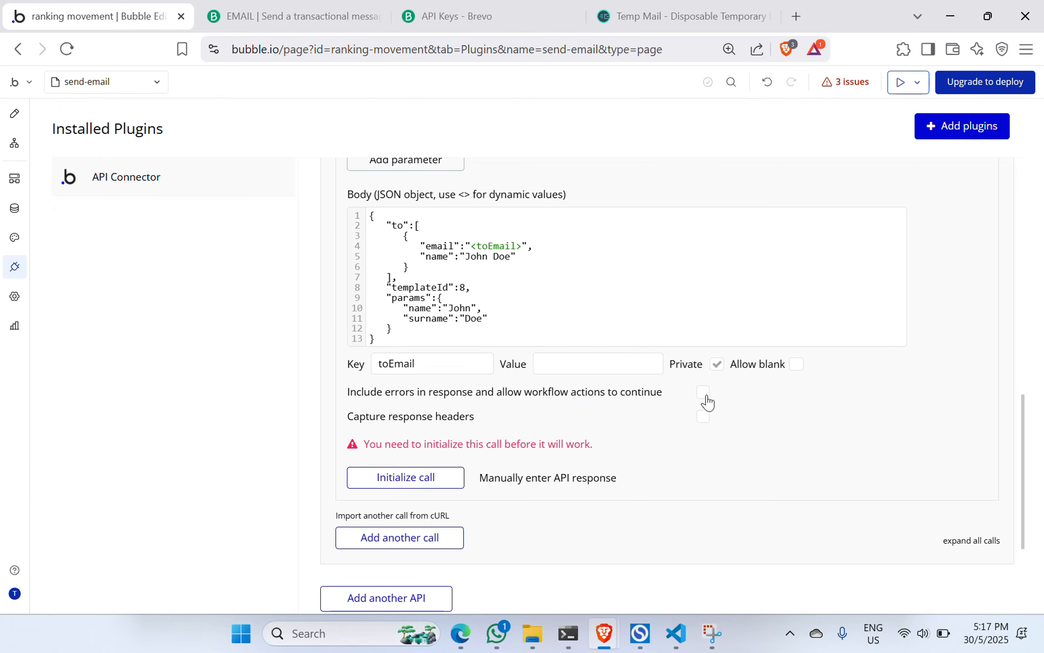
pyautogui.click(717, 366)
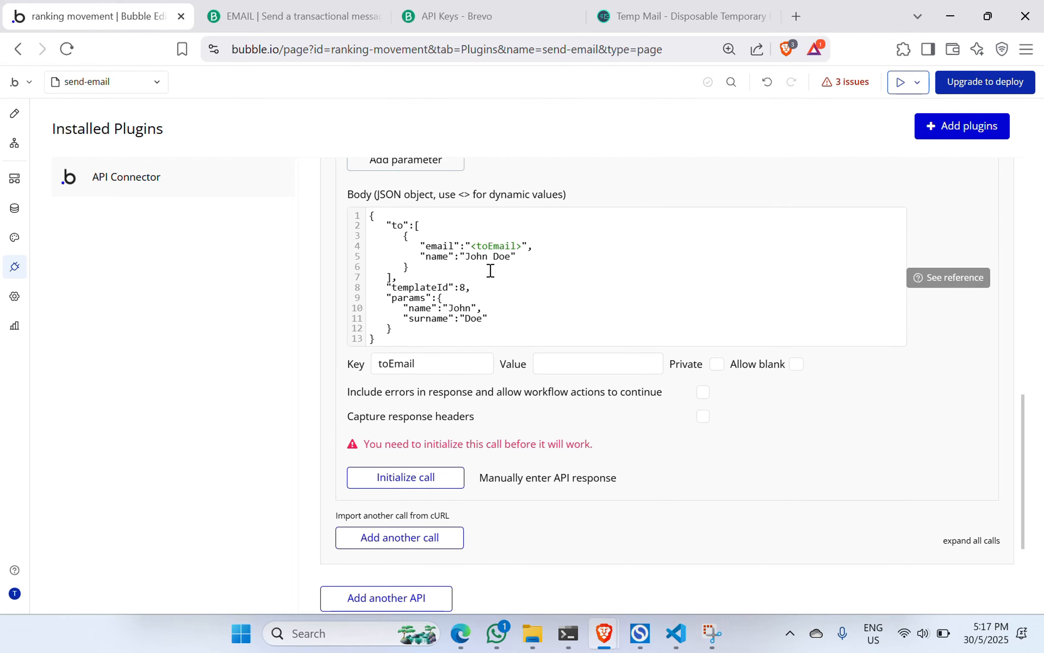
pyautogui.tripleClick(468, 259)
pyautogui.press('BackSpace')
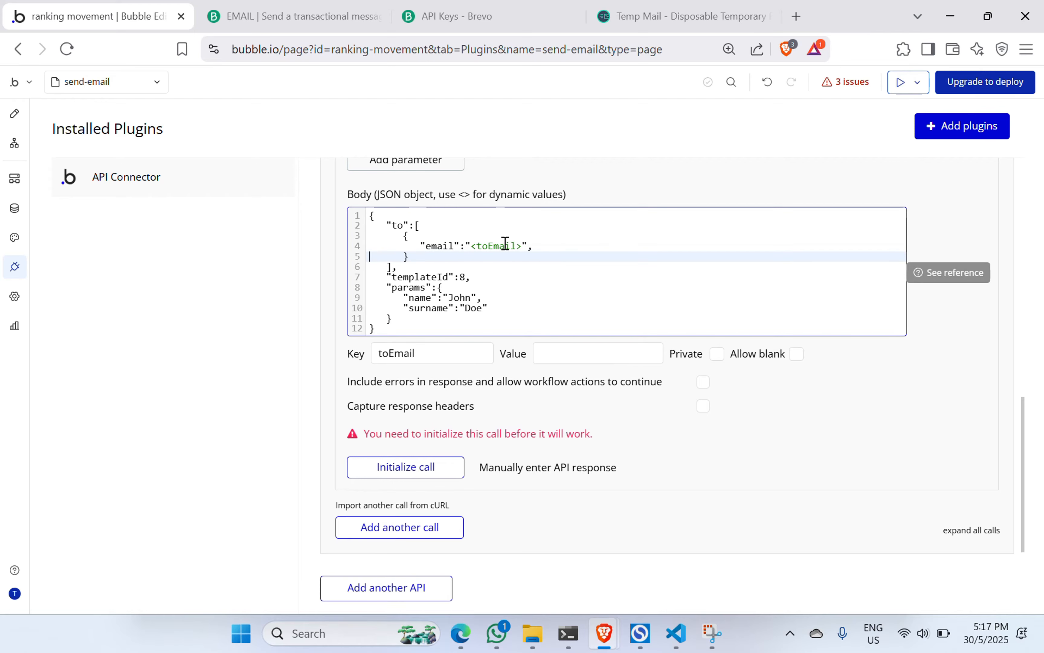
# Step: Open the email templates list under Campaigns in Brevo and check the Test template's ID for the templateId value
pyautogui.doubleClick(418, 276)
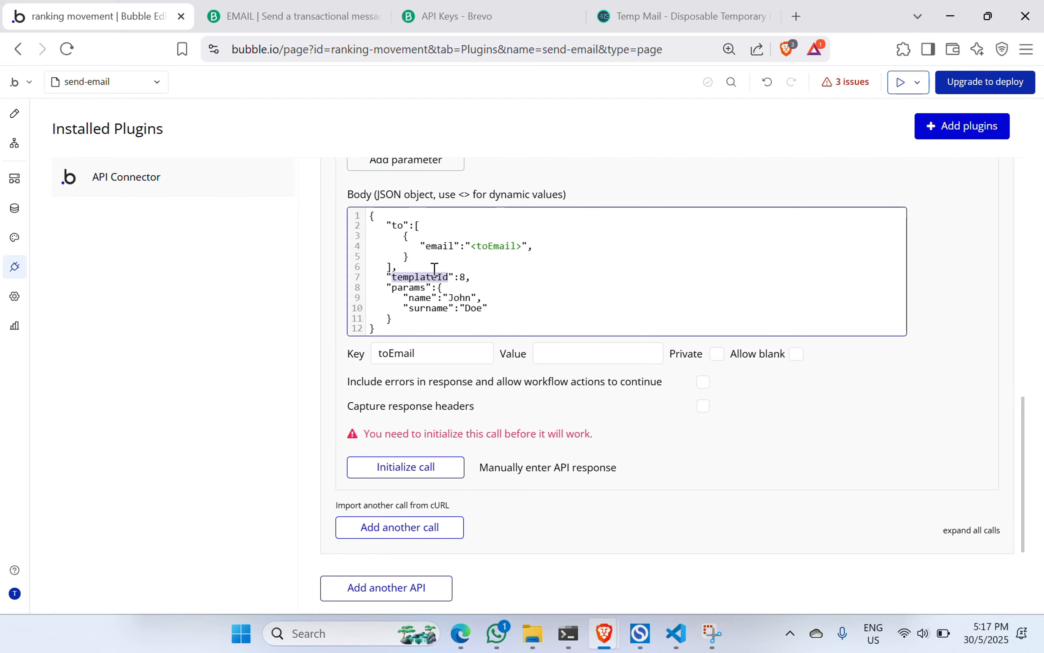
pyautogui.click(320, 7)
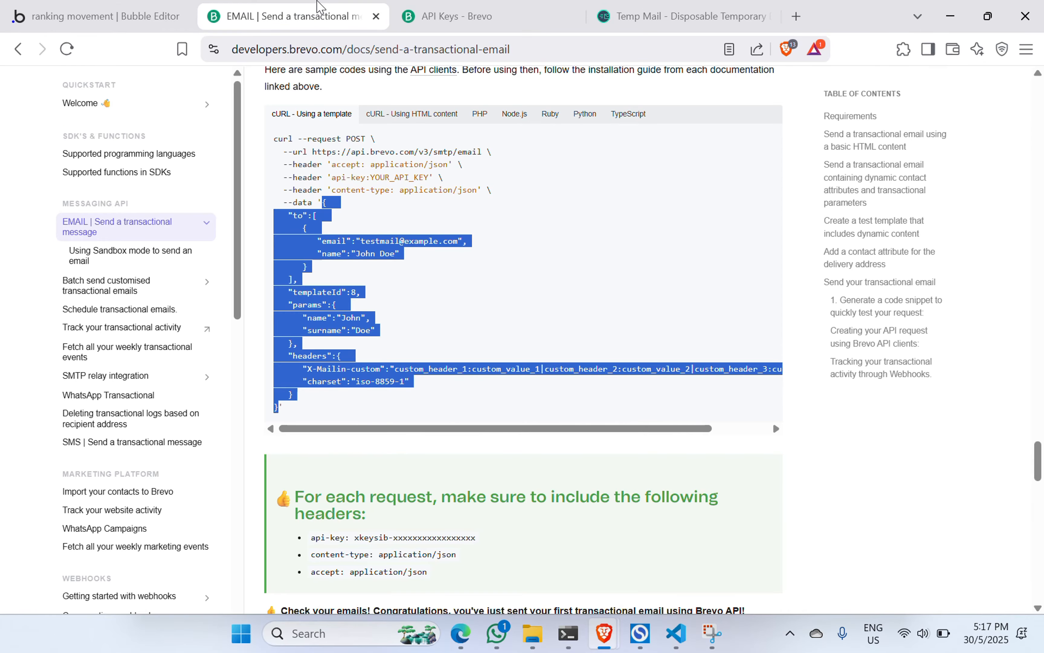
pyautogui.moveTo(321, 6); pyautogui.dragTo(428, 13)
pyautogui.click(344, 22)
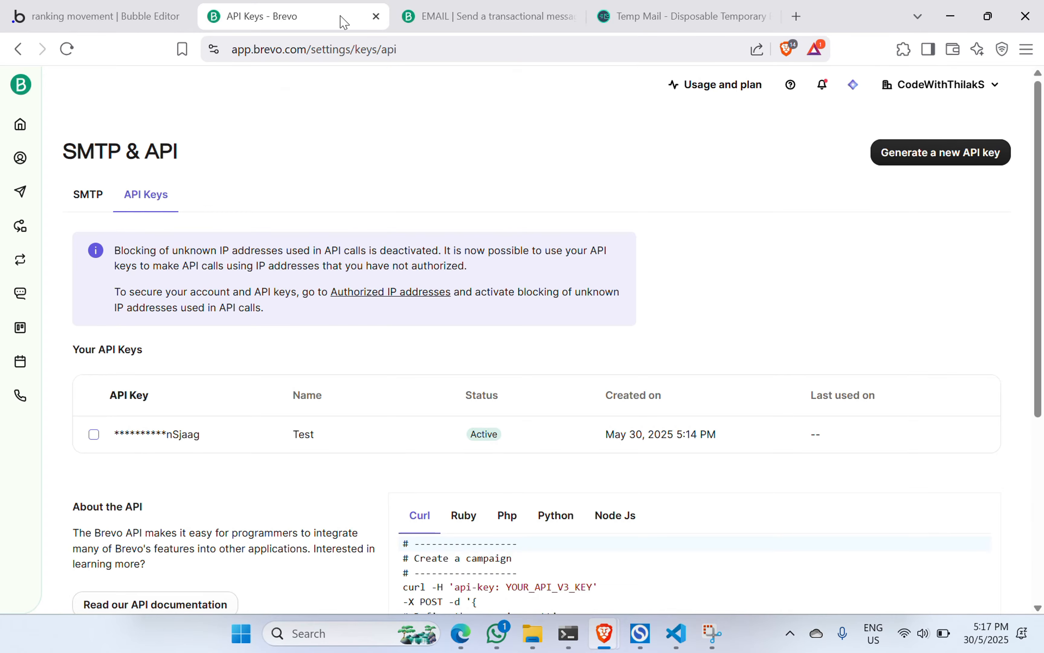
pyautogui.click(21, 126)
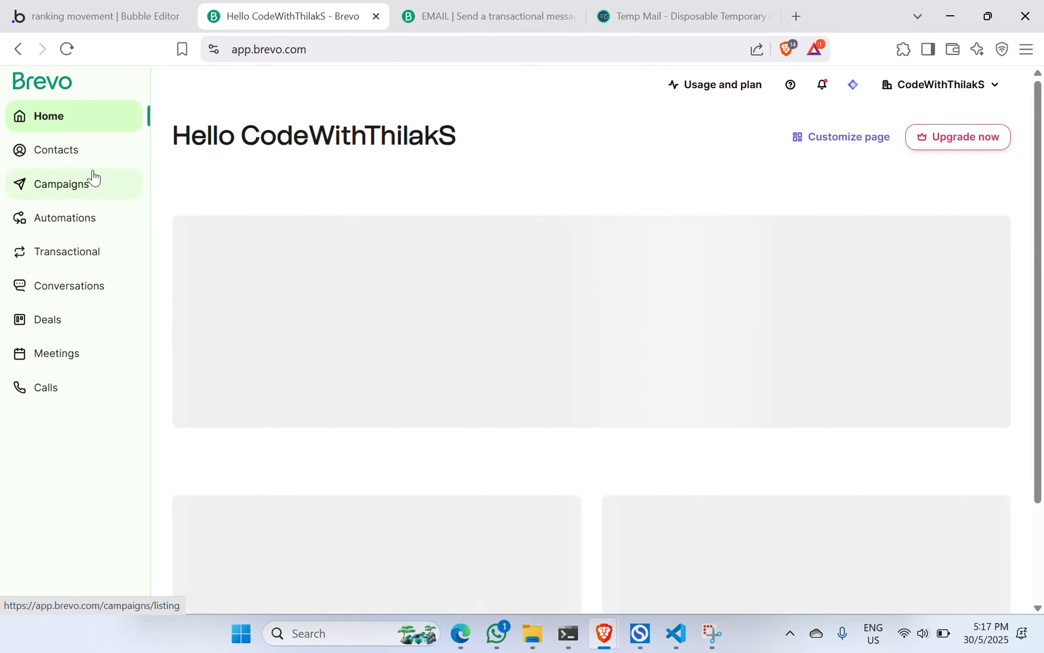
pyautogui.click(92, 177)
pyautogui.click(100, 218)
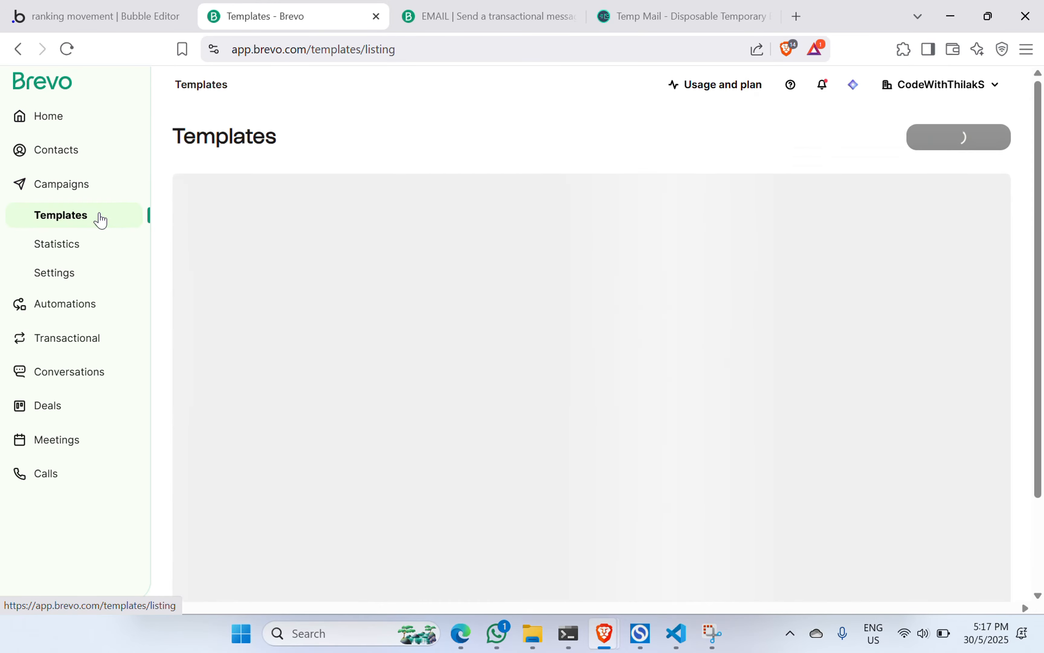
pyautogui.scroll(5, 237, 314)
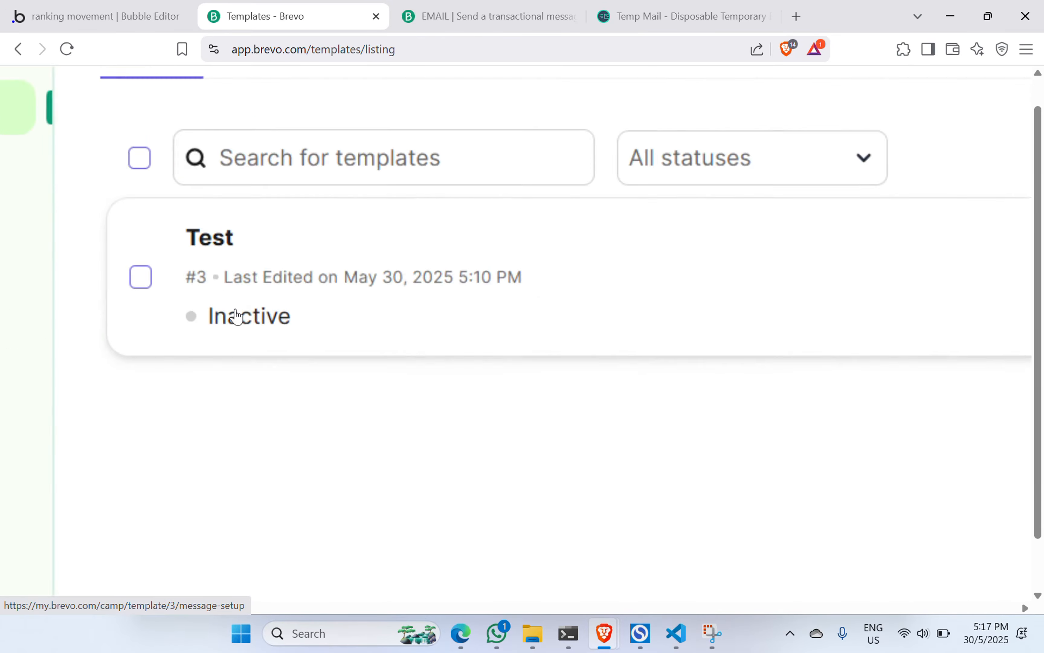
pyautogui.scroll(-5, 344, 284)
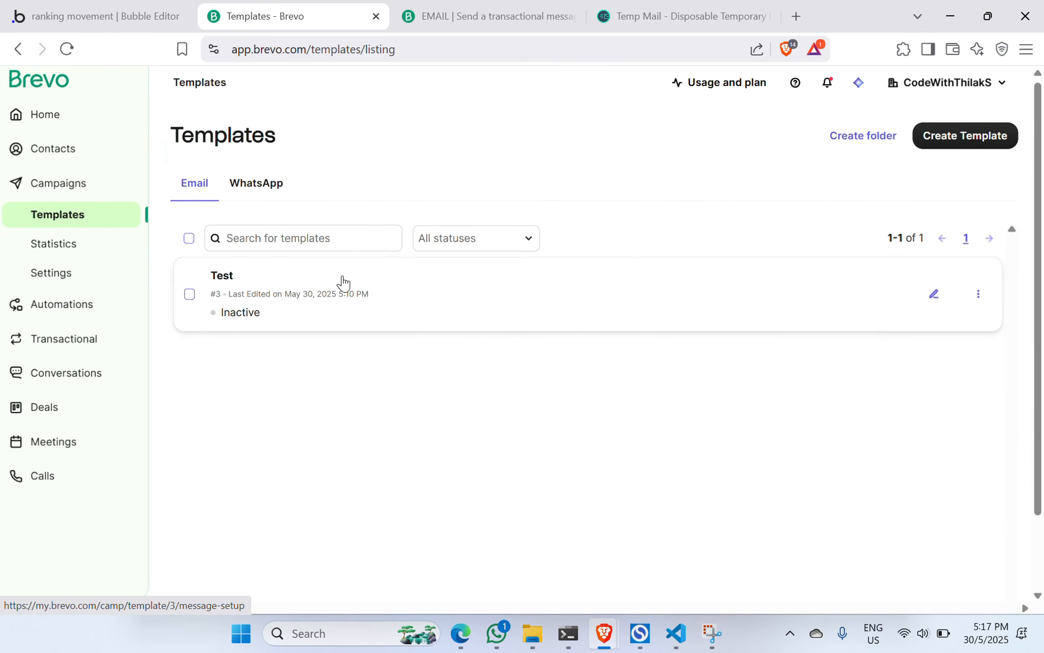
# Step: Activate the Test email template in Brevo and check its template ID
pyautogui.click(967, 294)
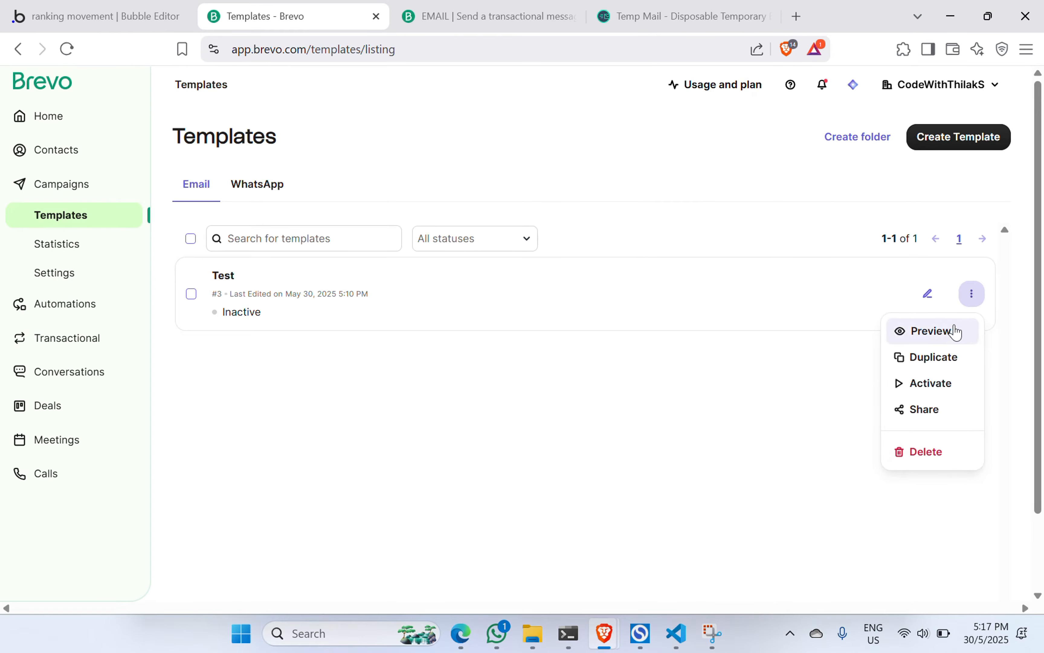
pyautogui.click(948, 388)
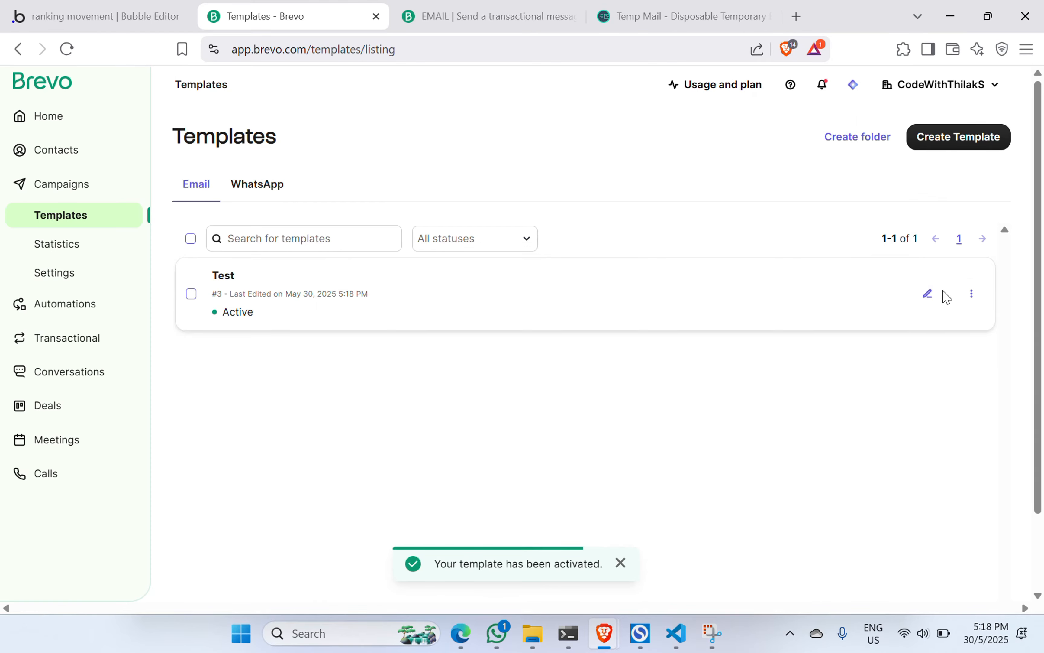
pyautogui.scroll(5, 333, 329)
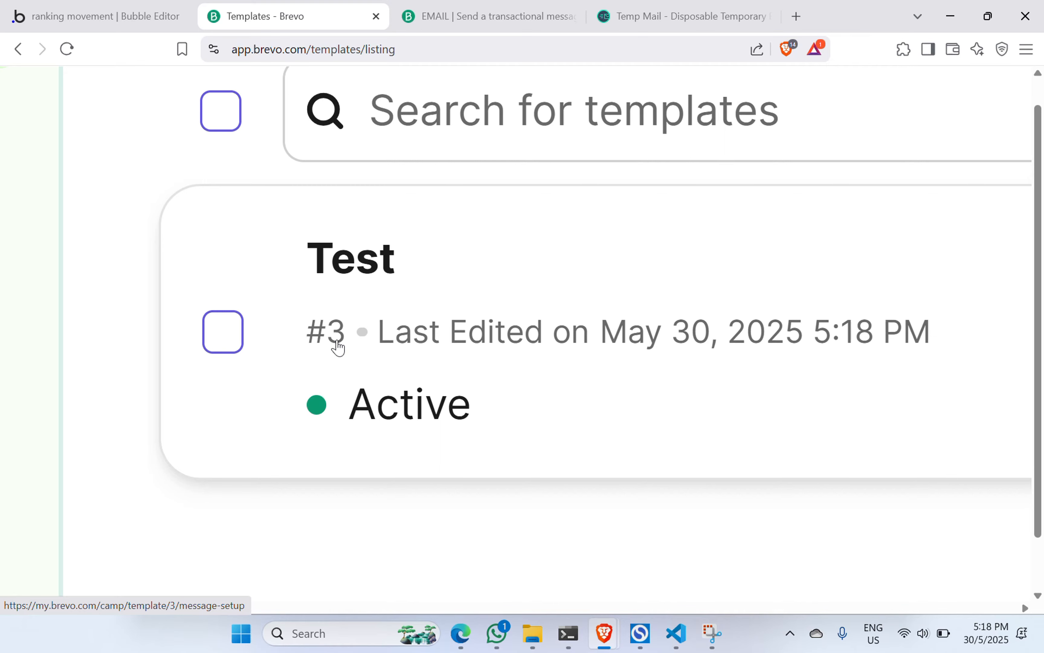
pyautogui.scroll(1, 338, 347)
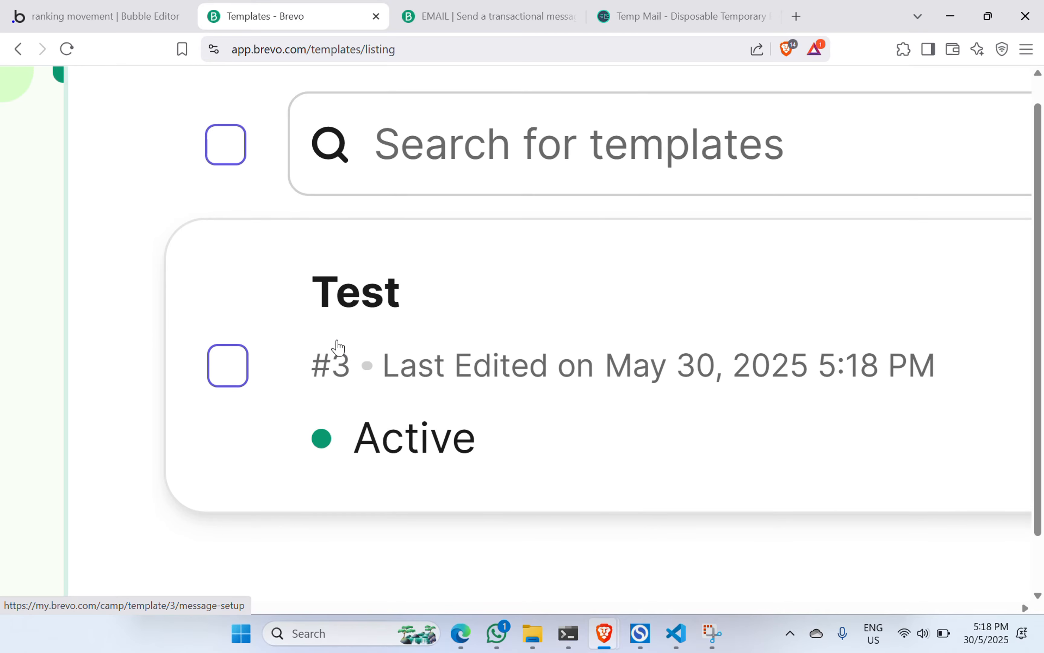
pyautogui.scroll(-3, 345, 383)
# Step: Switch to the Bubble API Connector and set templateId to 3 in the Send Email call's JSON body
pyautogui.click(128, 13)
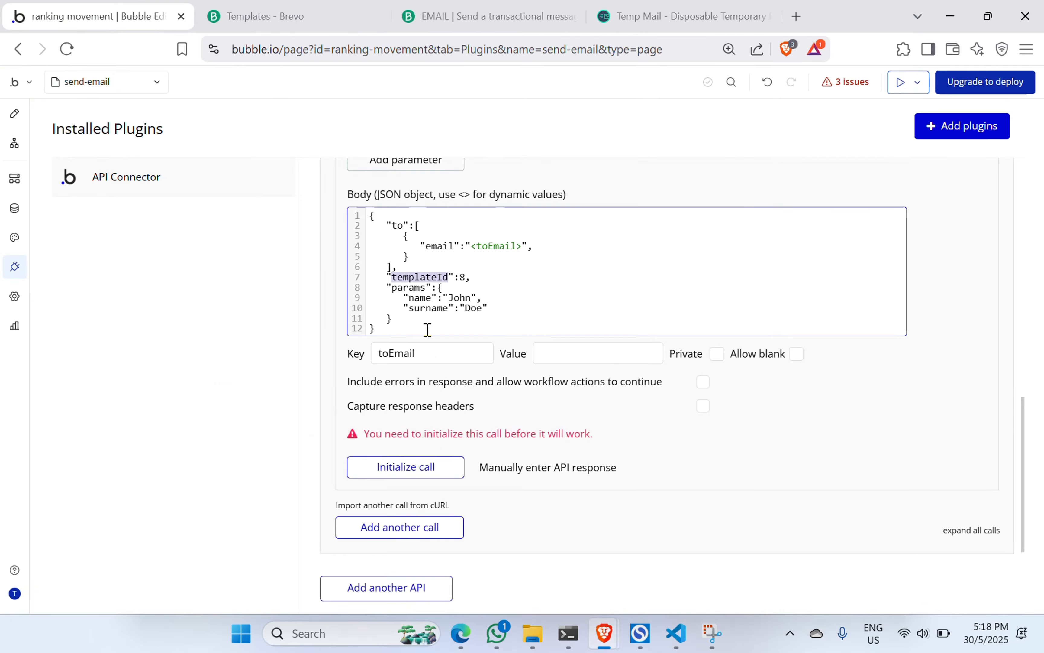
pyautogui.click(482, 276)
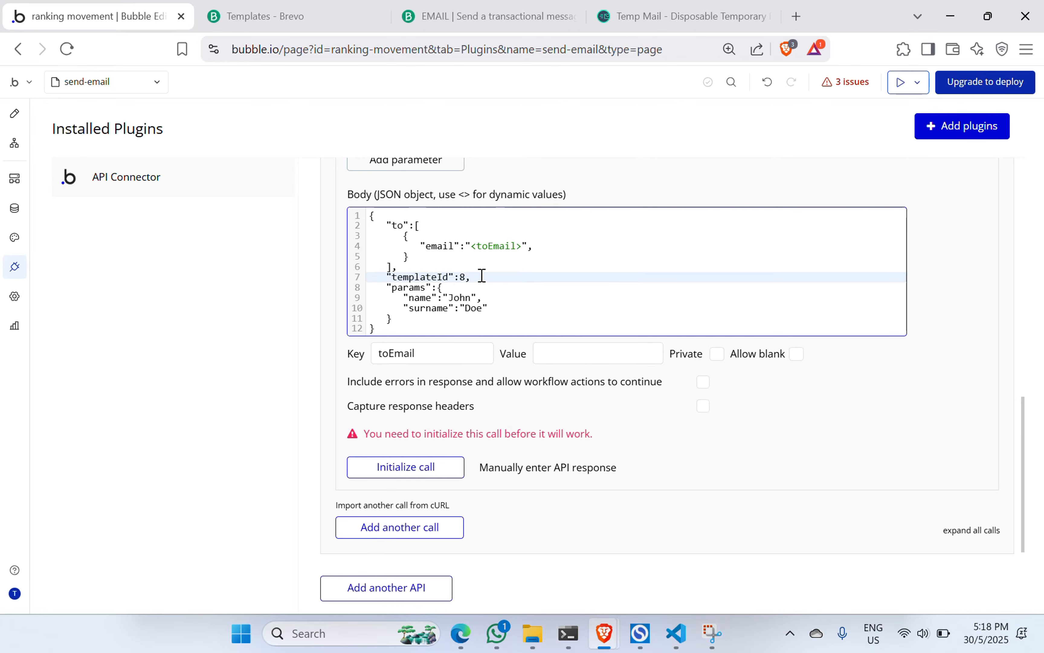
pyautogui.press('Left')
pyautogui.hotkey('shift', 'Left')
pyautogui.write('3')
pyautogui.click(647, 435)
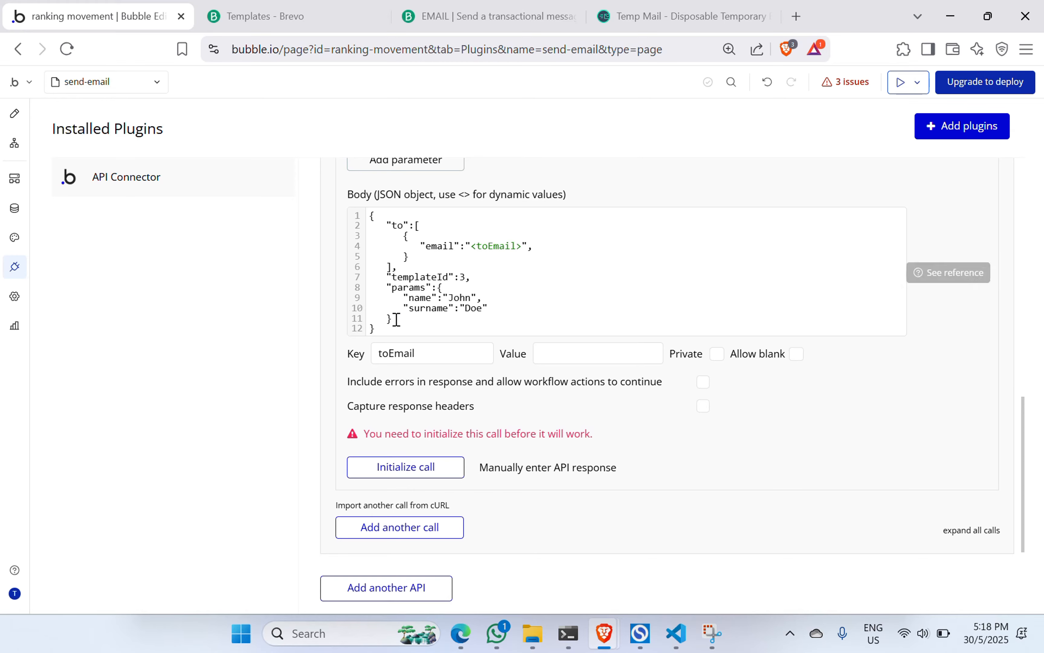
# Step: Check the params block in the JSON body, then open the Test template's content for editing in Brevo
pyautogui.moveTo(391, 319); pyautogui.dragTo(389, 289)
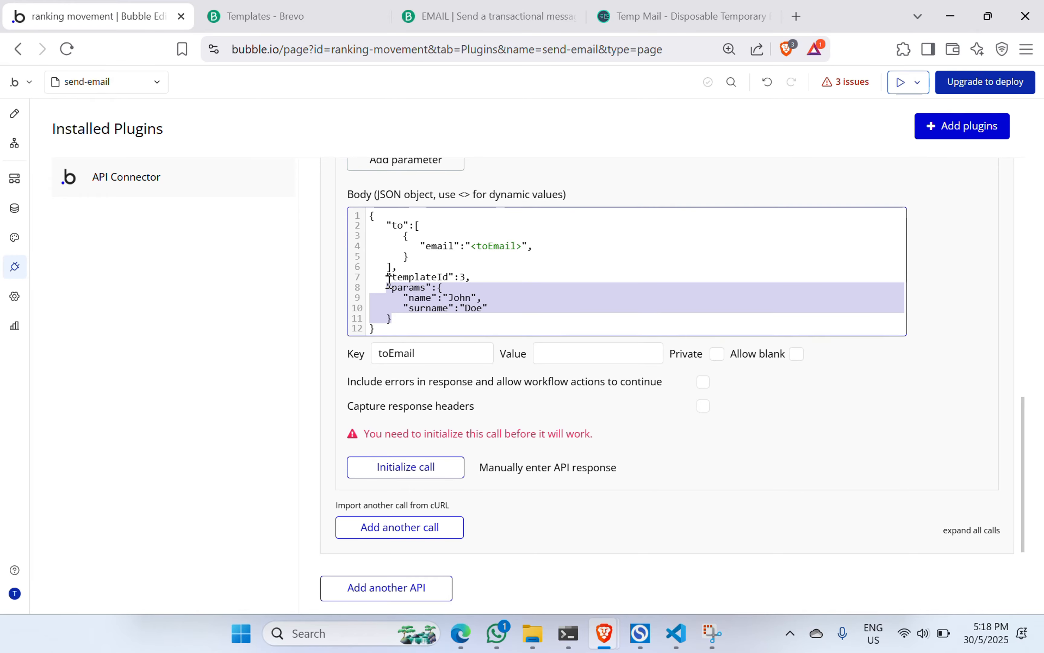
pyautogui.click(314, 18)
pyautogui.hotkey('ctrl', '0')
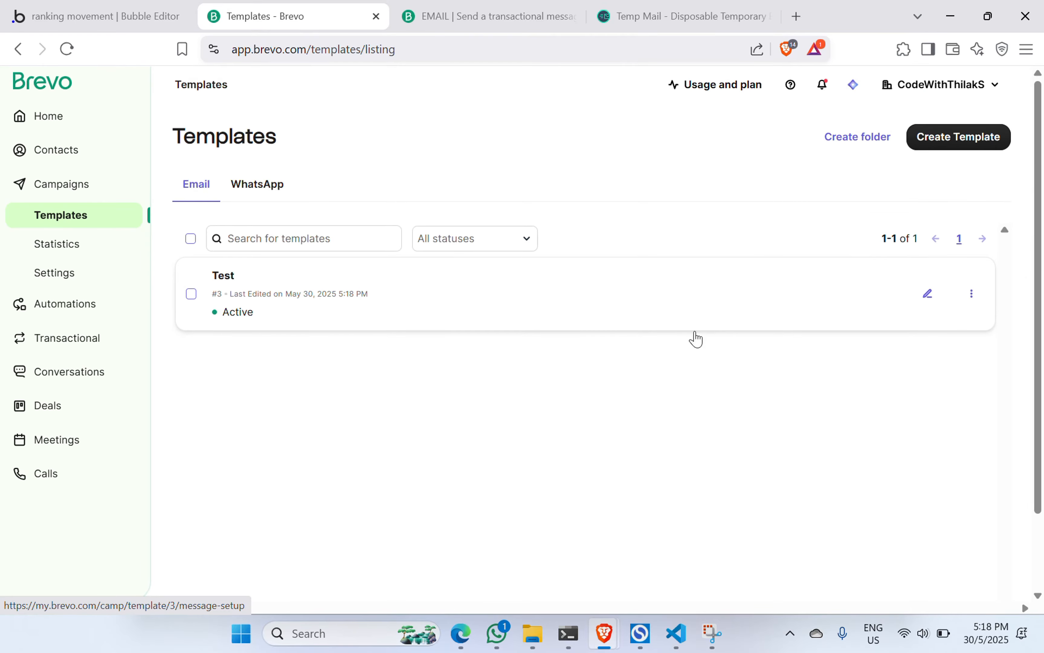
pyautogui.click(932, 294)
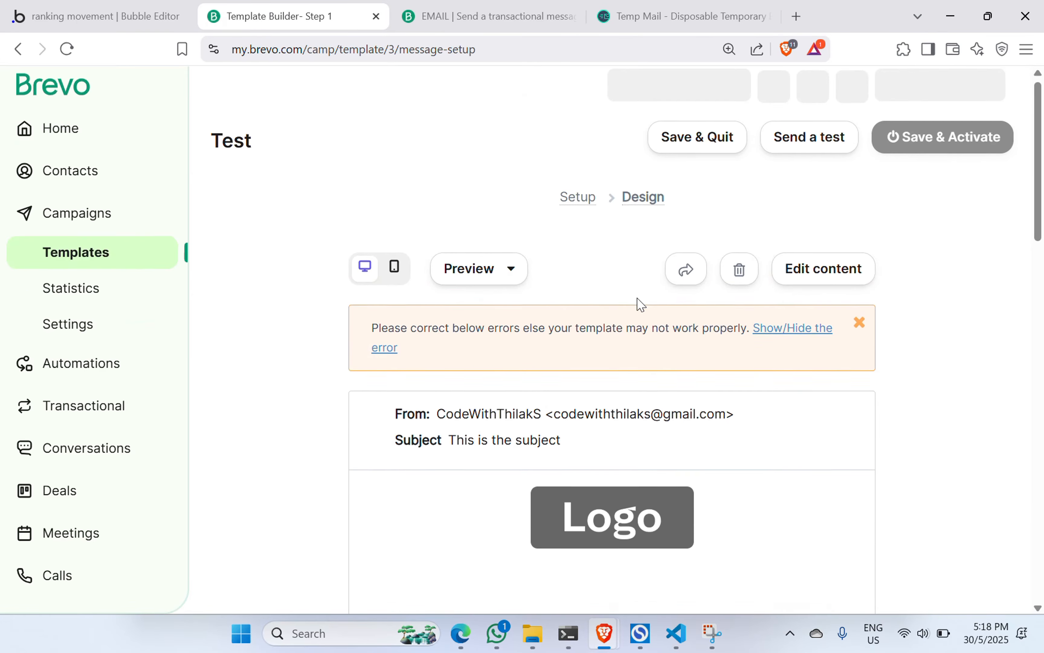
pyautogui.click(818, 276)
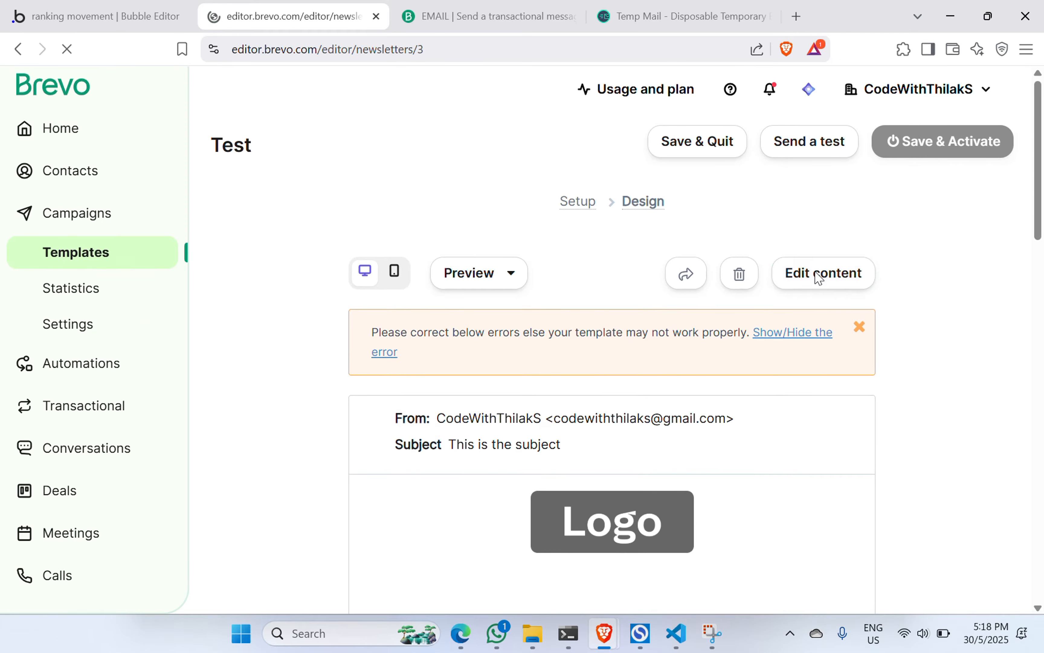
pyautogui.scroll(5, 715, 281)
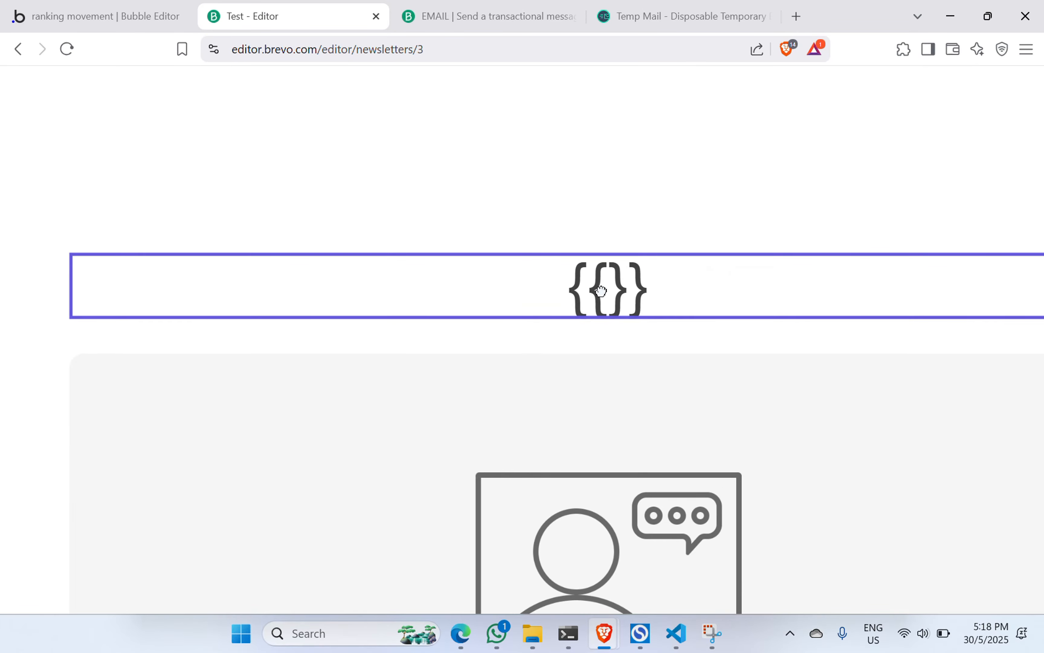
# Step: Complete the heading's empty placeholder as {{params.name}}, matching the name key in Bubble's JSON body
pyautogui.click(613, 291)
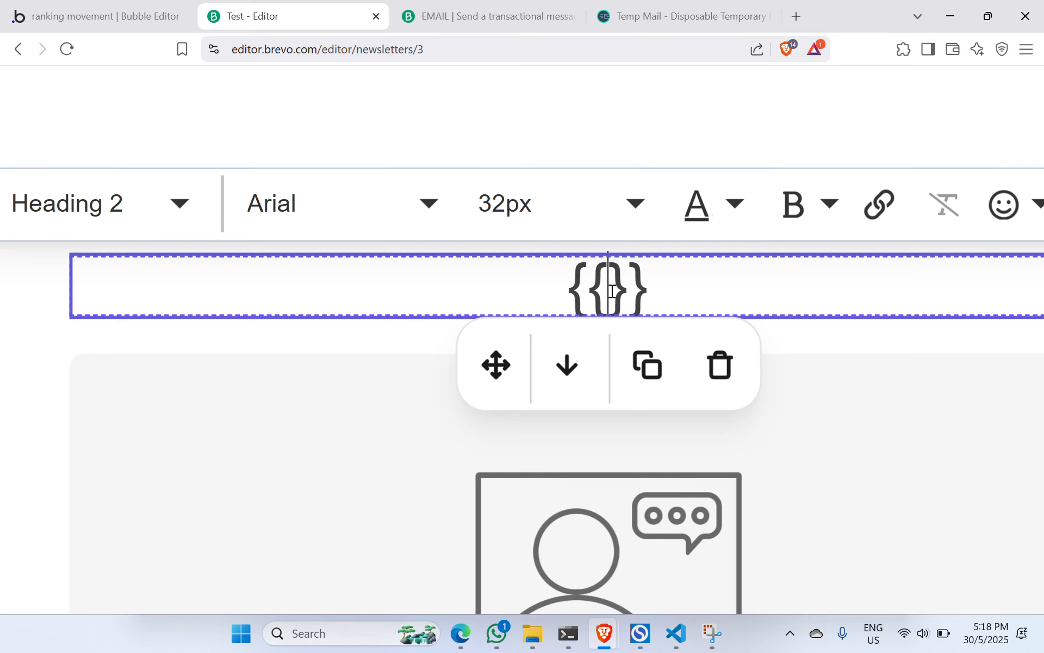
pyautogui.write('parama')
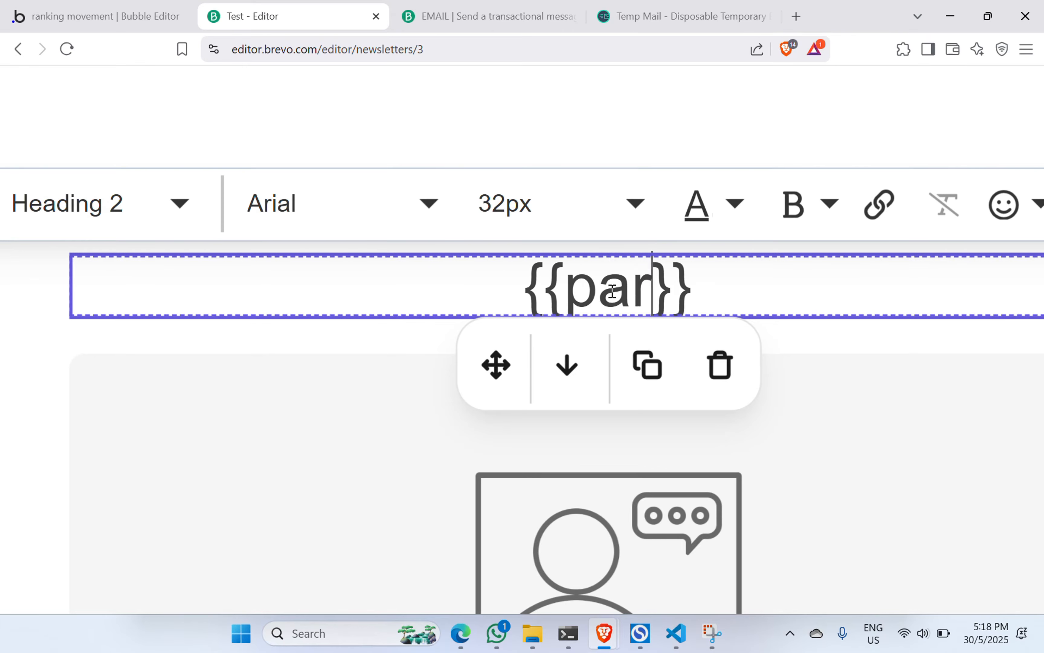
pyautogui.press('BackSpace')
pyautogui.write('s')
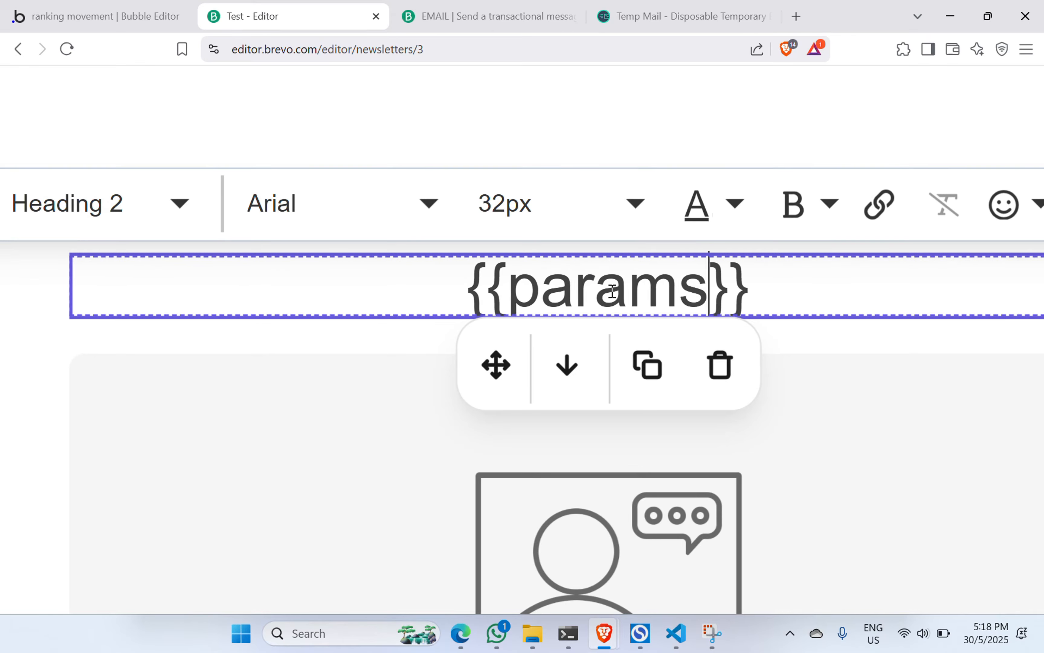
pyautogui.write('.')
pyautogui.click(163, 11)
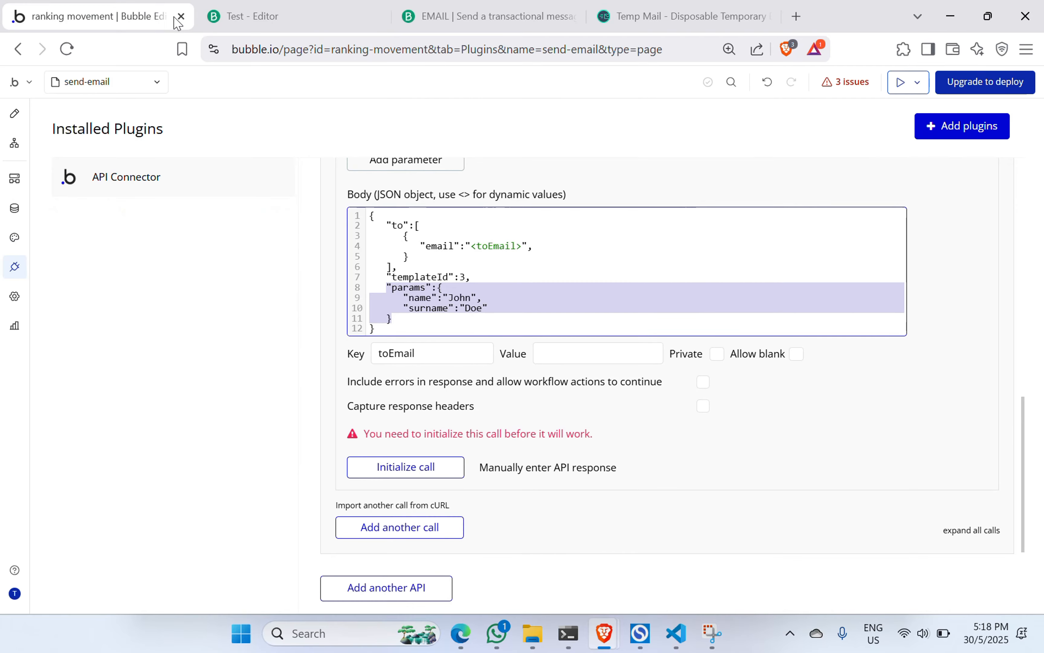
pyautogui.scroll(5, 452, 294)
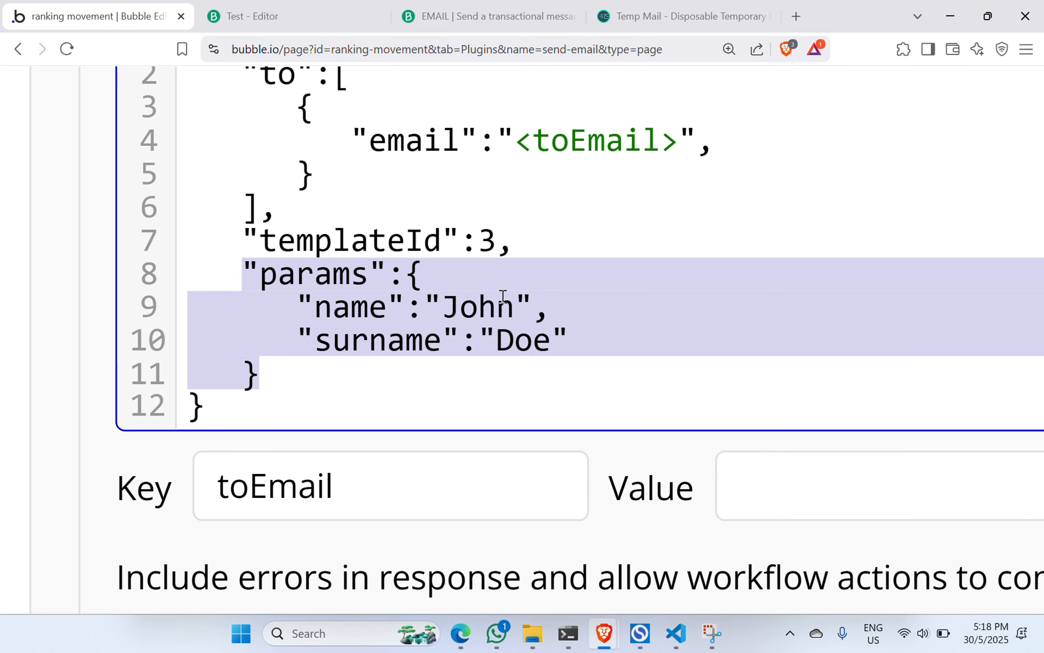
pyautogui.doubleClick(353, 298)
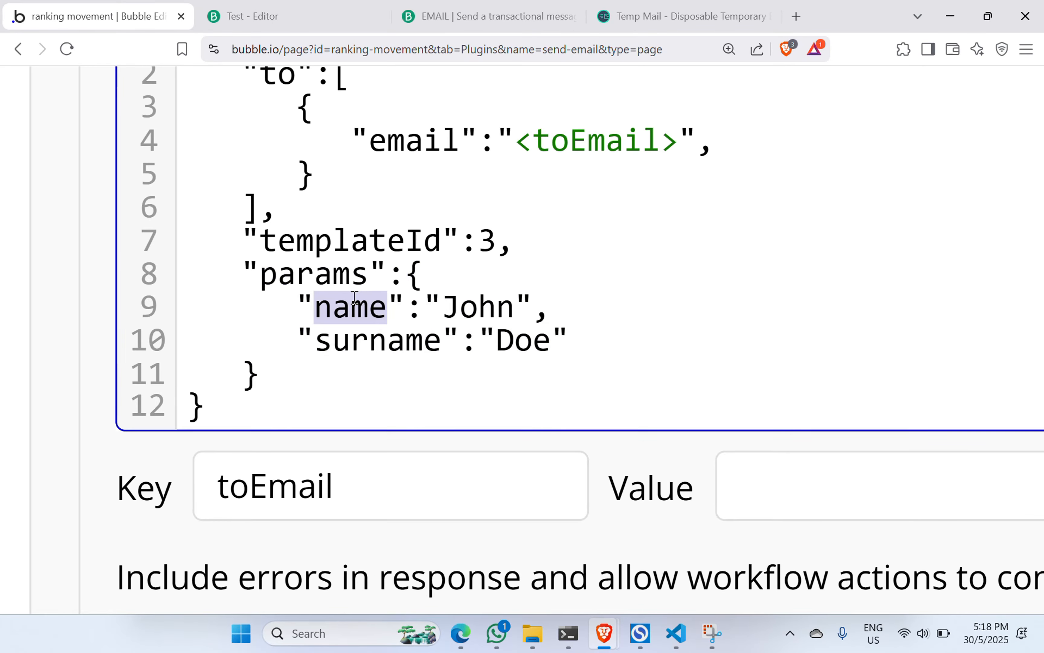
pyautogui.click(337, 17)
pyautogui.write('name')
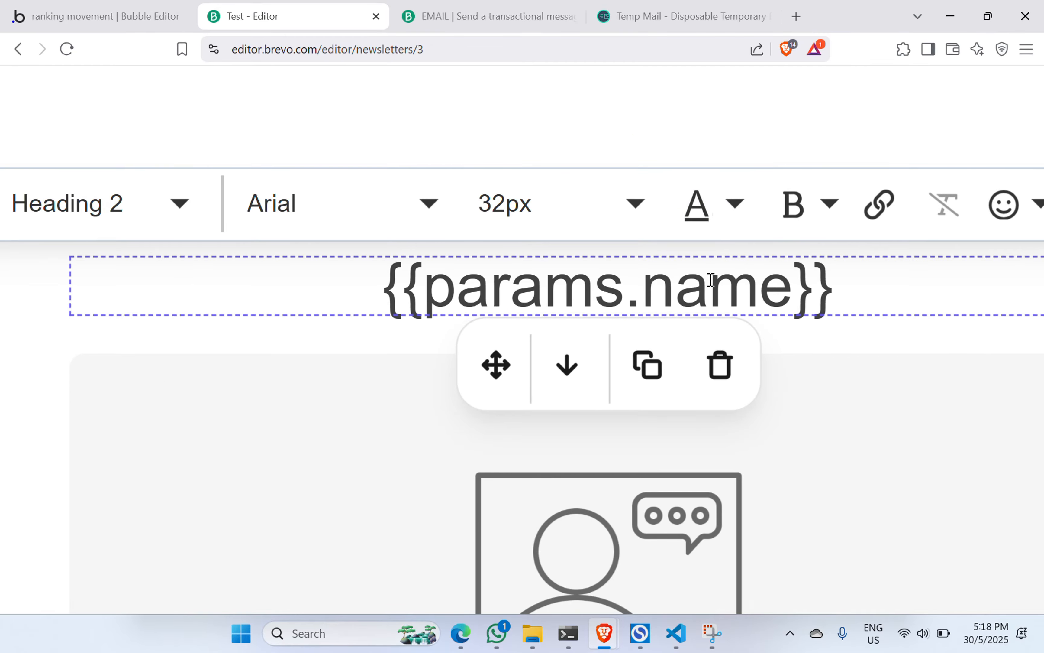
# Step: Copy the {{params.name}} placeholder text and set its font size to 16 px
pyautogui.scroll(-5, 725, 280)
pyautogui.moveTo(782, 281); pyautogui.dragTo(589, 287)
pyautogui.hotkey('ctrl', 'c')
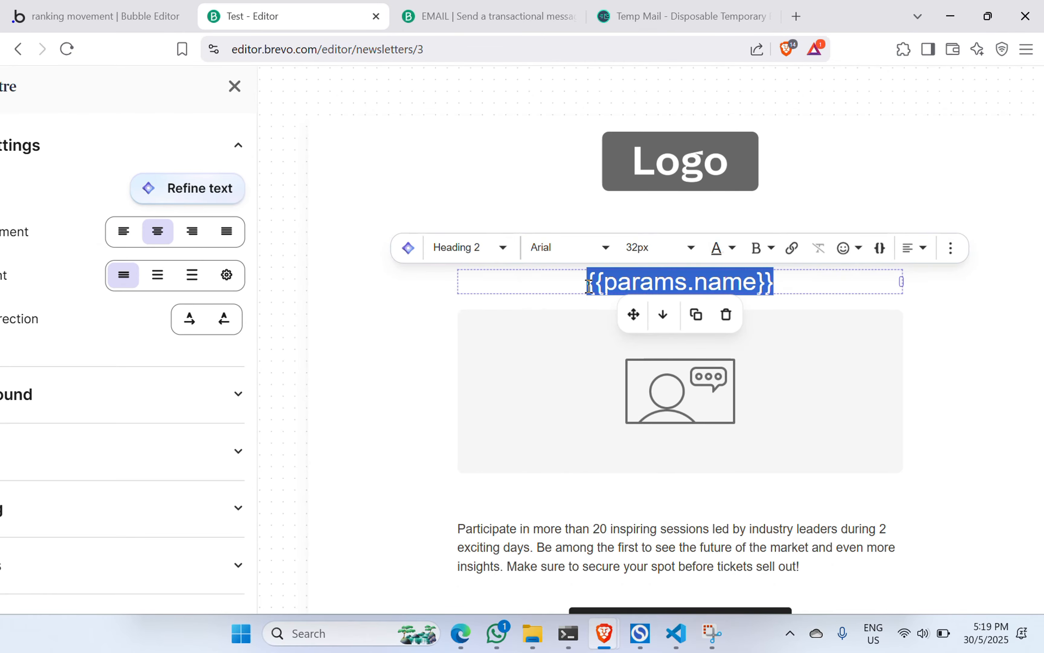
pyautogui.click(673, 247)
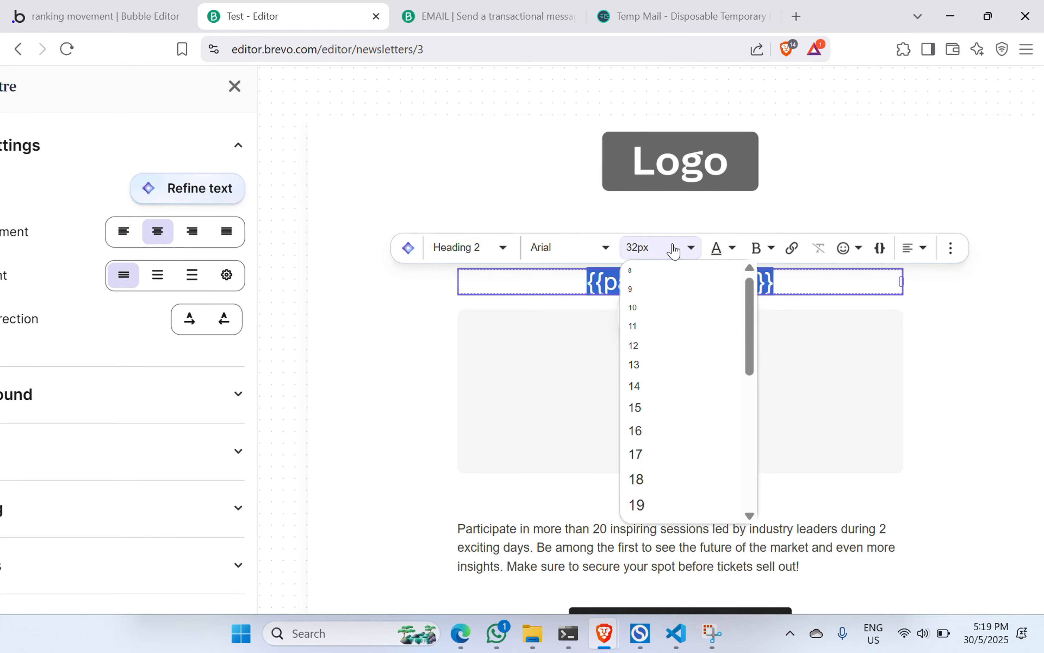
pyautogui.scroll(-3, 667, 397)
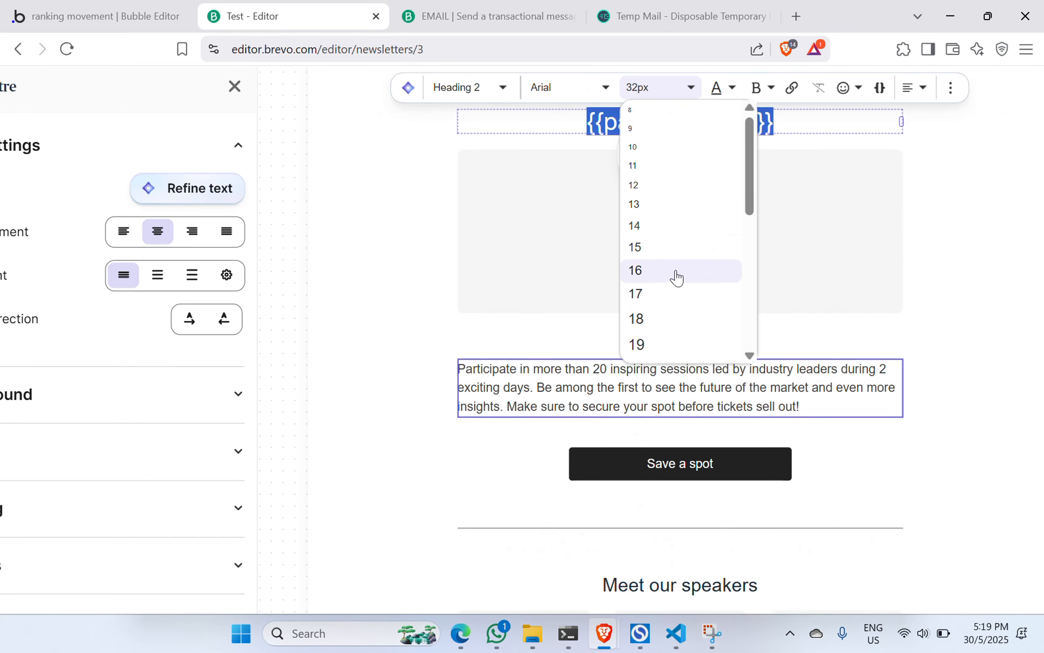
pyautogui.click(675, 271)
pyautogui.scroll(2, 676, 269)
# Step: Add a second placeholder, {{params.surname}}, after {{params.name}} in the heading, matching the surname key in Bubble
pyautogui.click(742, 208)
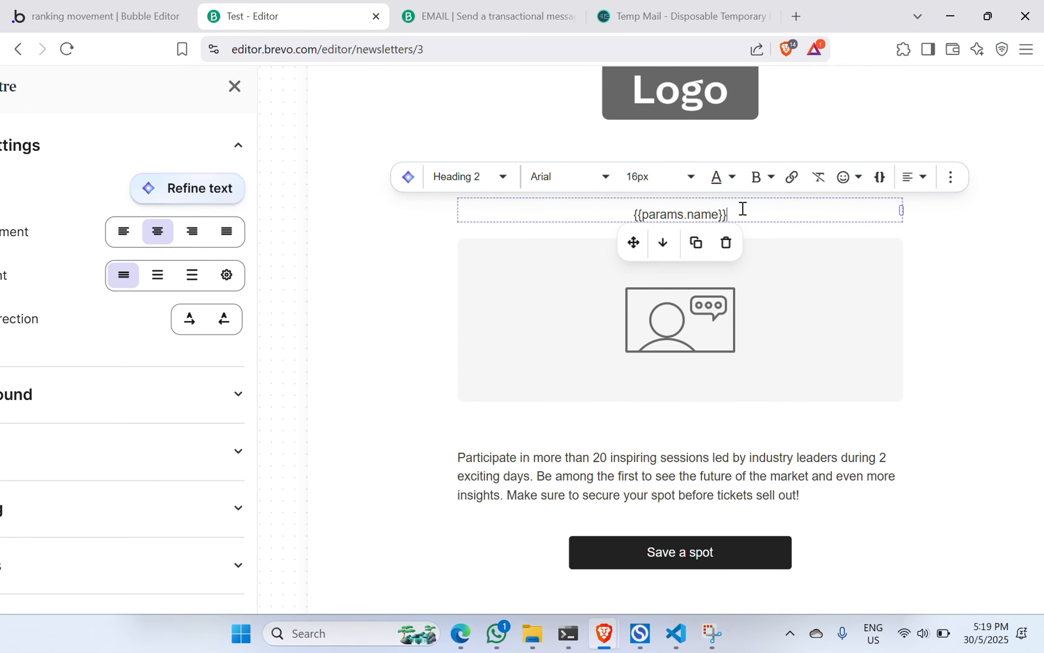
pyautogui.hotkey('ctrl', 'v')
pyautogui.click(130, 13)
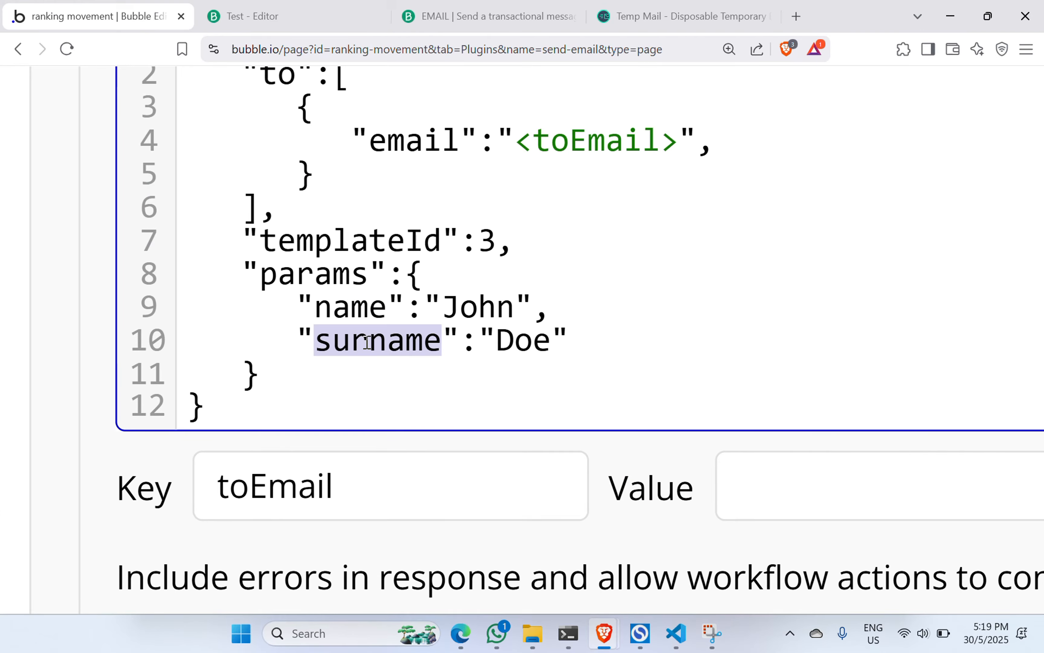
pyautogui.hotkey('ctrl', 'Tab')
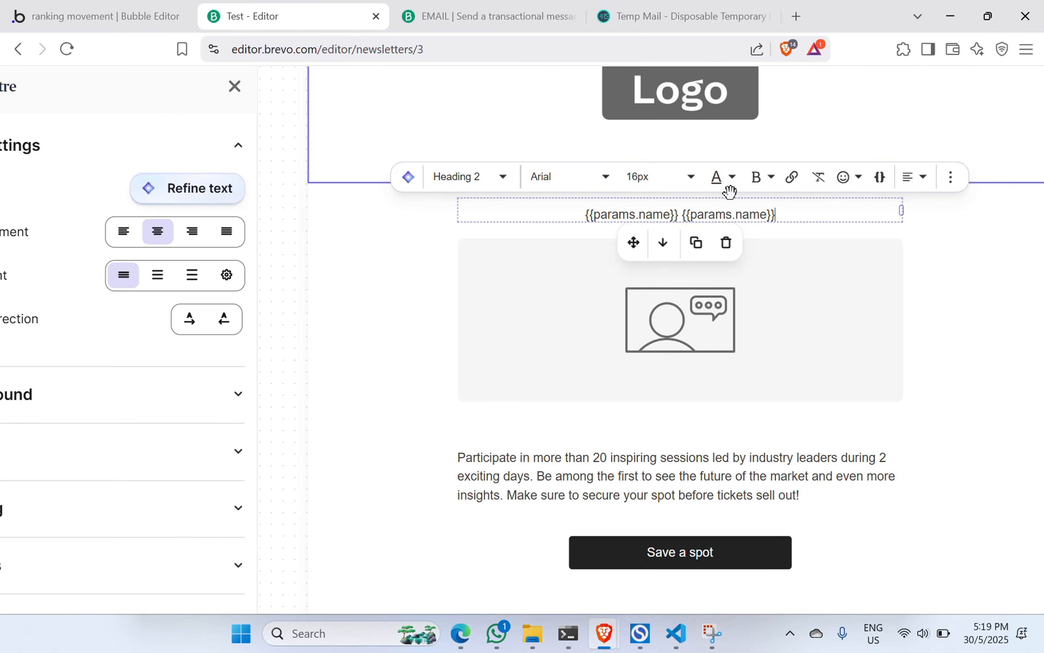
pyautogui.doubleClick(751, 215)
pyautogui.write('surname')
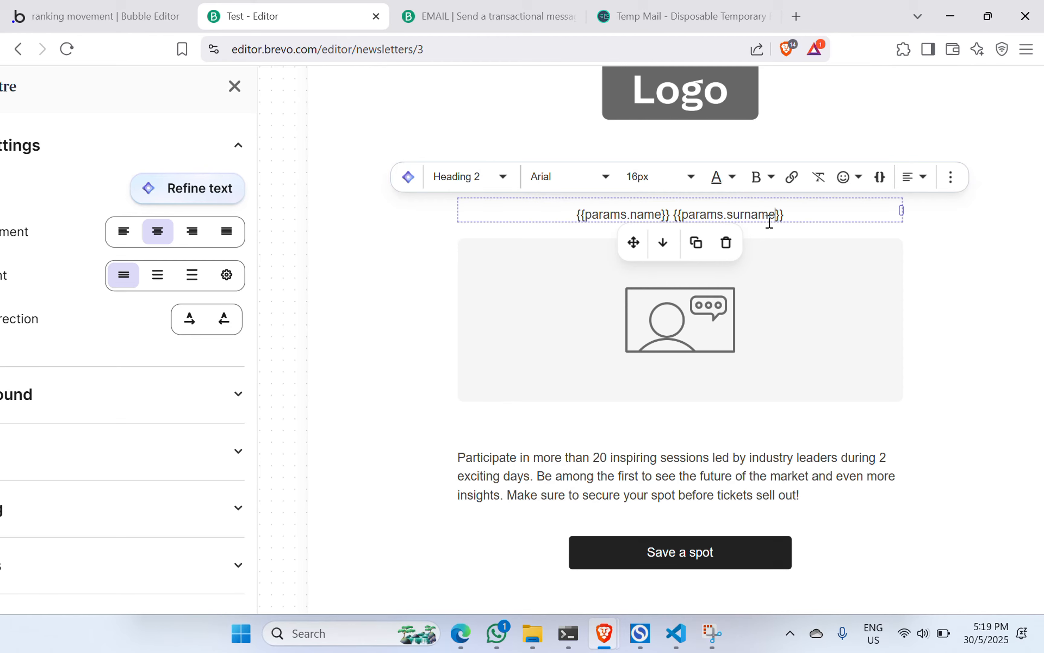
pyautogui.click(959, 261)
# Step: Save the template content, quit the editor and review the template preview
pyautogui.scroll(1, 958, 261)
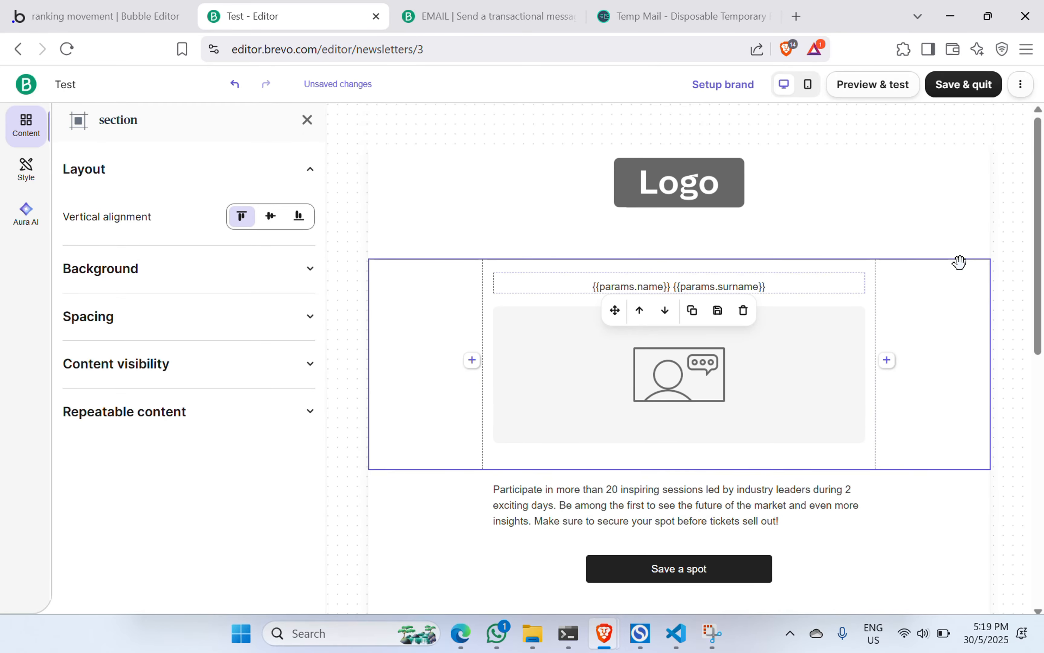
pyautogui.scroll(-2, 959, 262)
pyautogui.scroll(2, 959, 261)
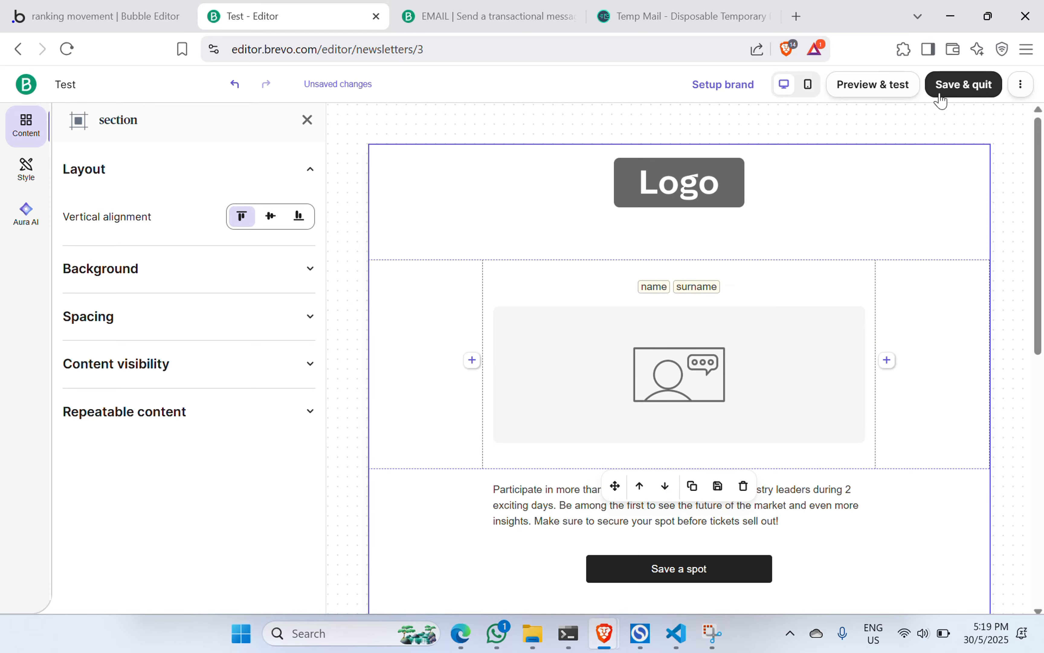
pyautogui.click(962, 89)
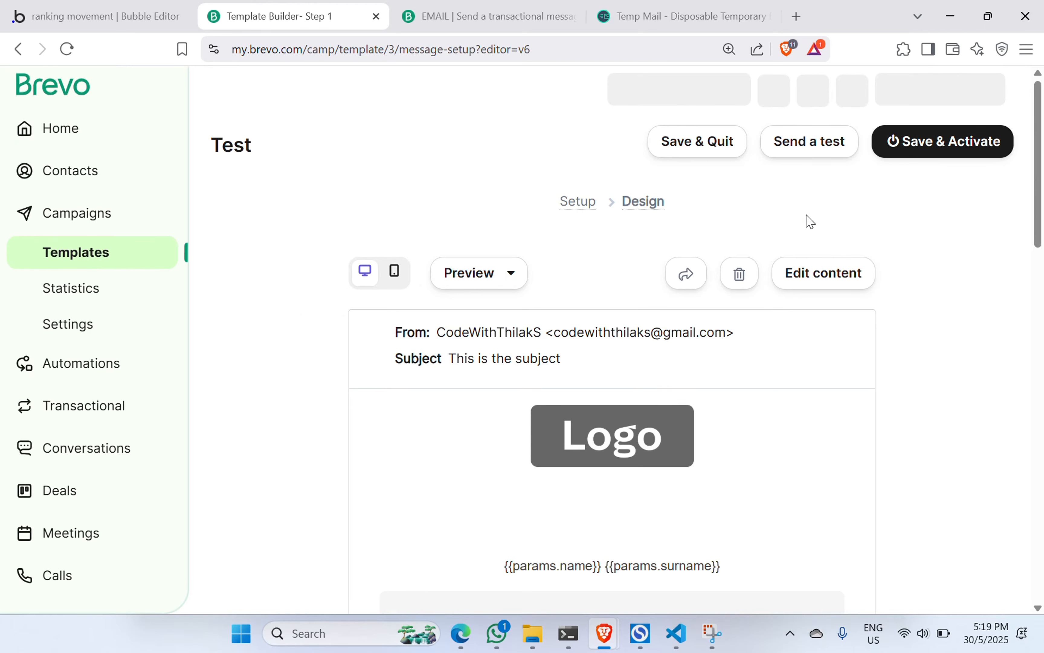
pyautogui.scroll(-6, 746, 401)
pyautogui.scroll(4, 746, 401)
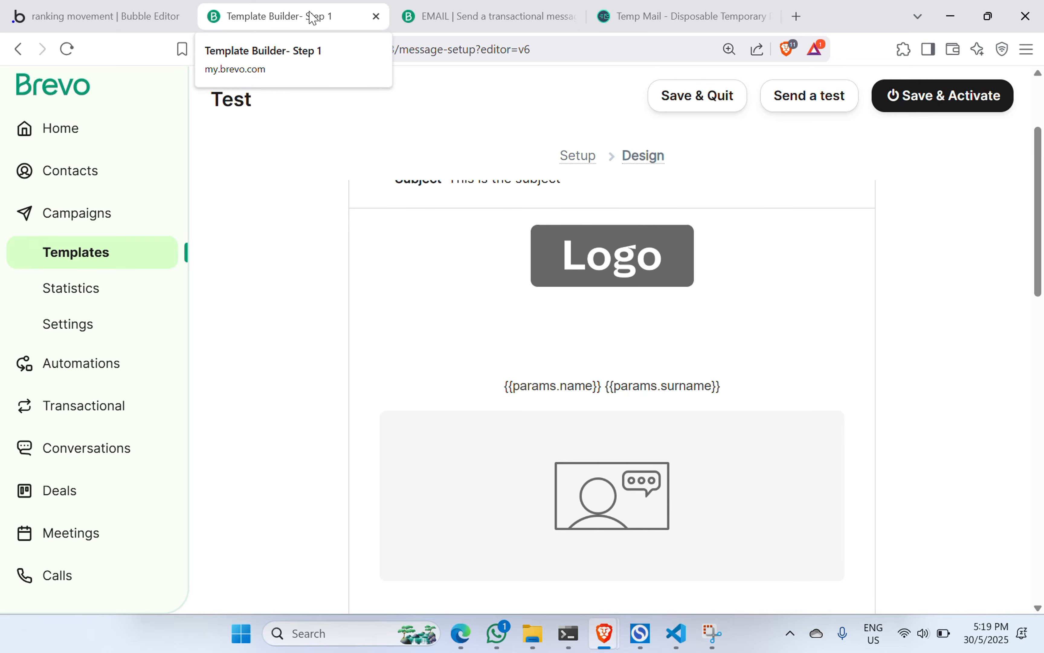
# Step: Copy the disposable email address from Temp Mail and paste it as the toEmail parameter's value in Bubble's API Connector
pyautogui.click(129, 17)
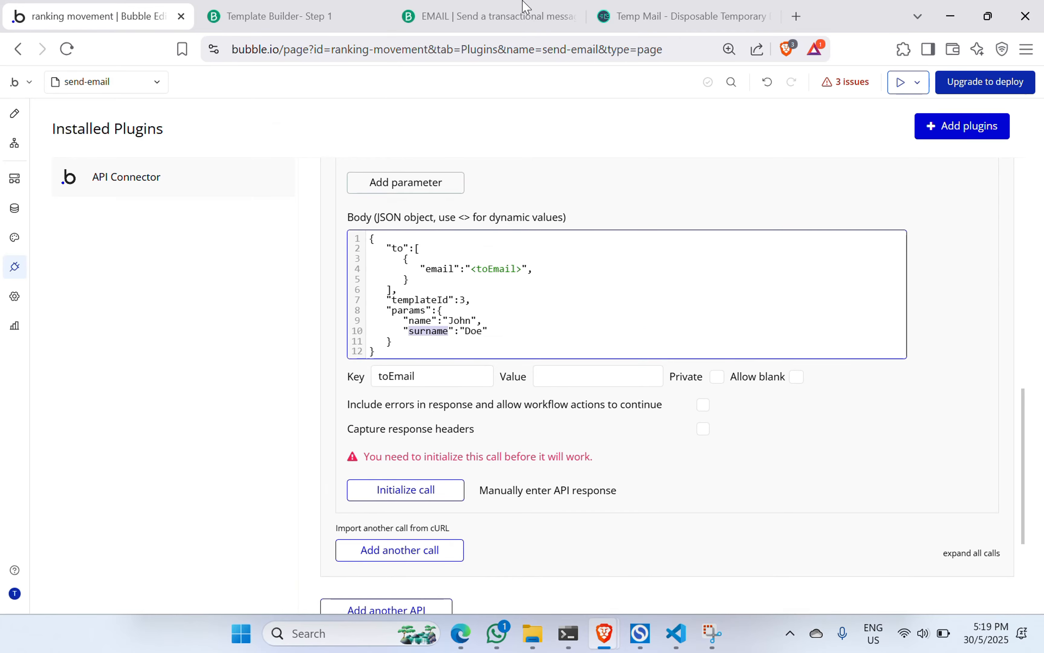
pyautogui.click(672, 13)
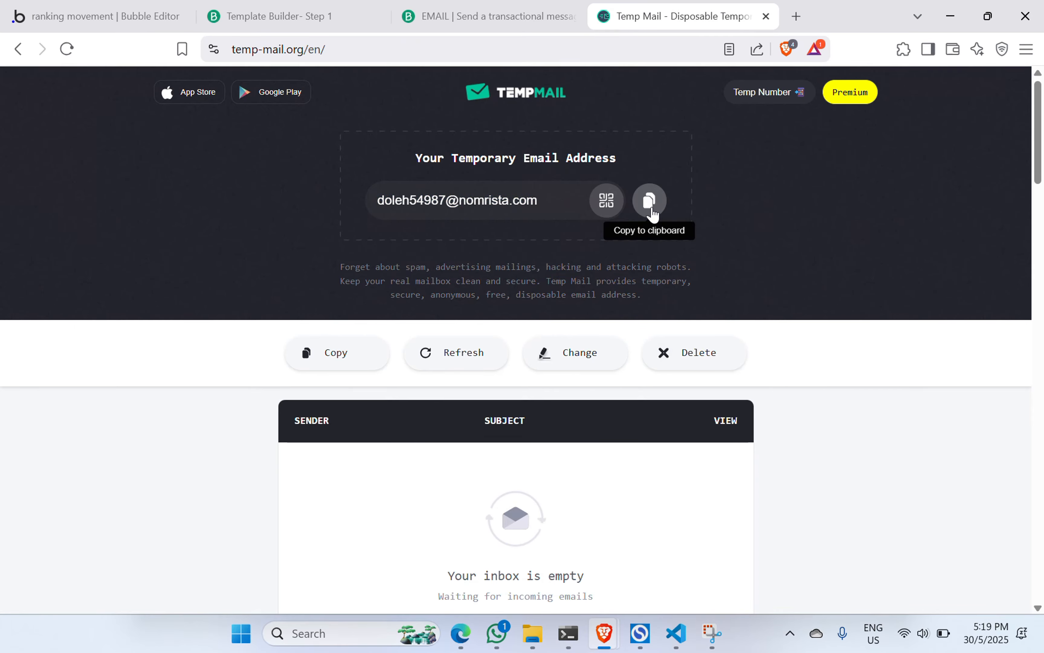
pyautogui.click(650, 200)
pyautogui.click(119, 13)
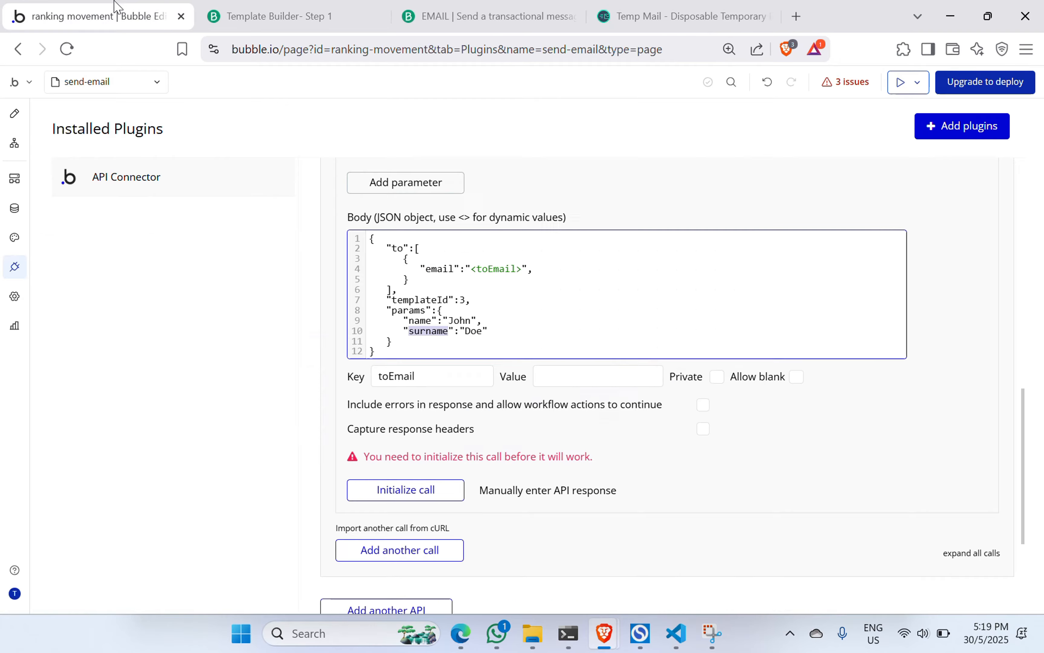
pyautogui.click(566, 371)
pyautogui.hotkey('ctrl', 'v')
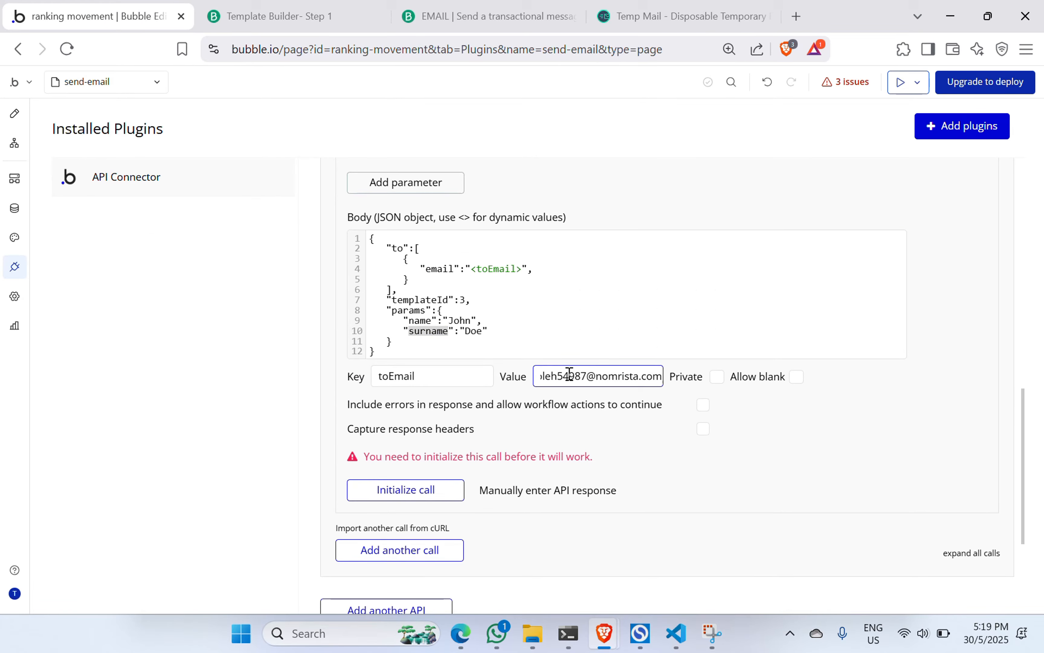
pyautogui.click(807, 416)
pyautogui.scroll(6, 940, 260)
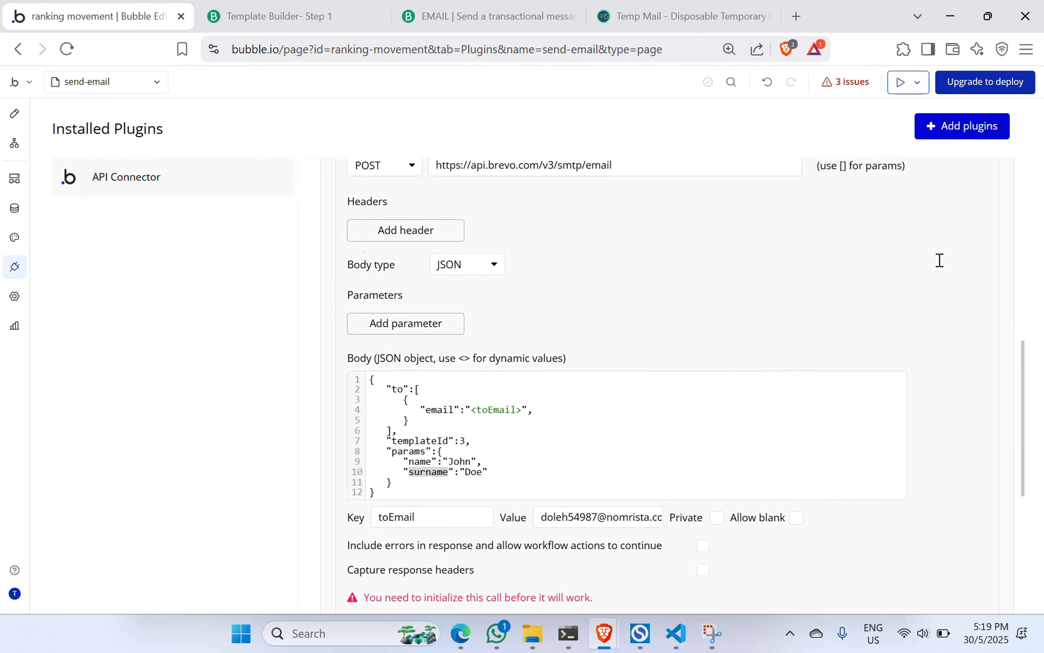
# Step: Try to initialize the Send Email call with the toEmail value and dismiss the response dialog
pyautogui.hotkey('ctrl', '-')
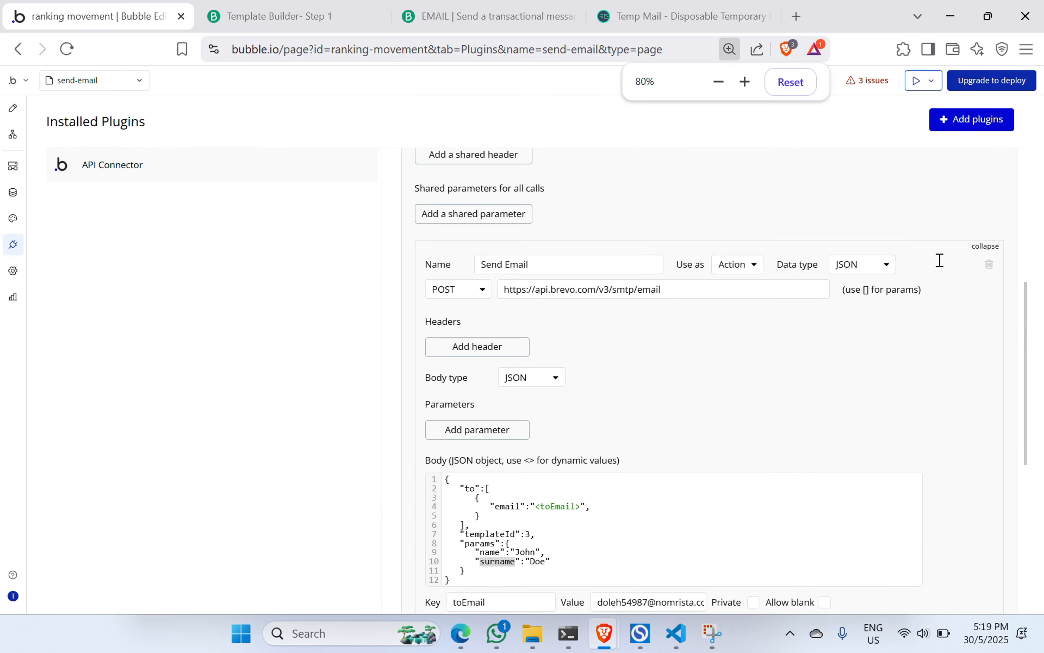
pyautogui.scroll(3, 940, 260)
pyautogui.scroll(-5, 940, 260)
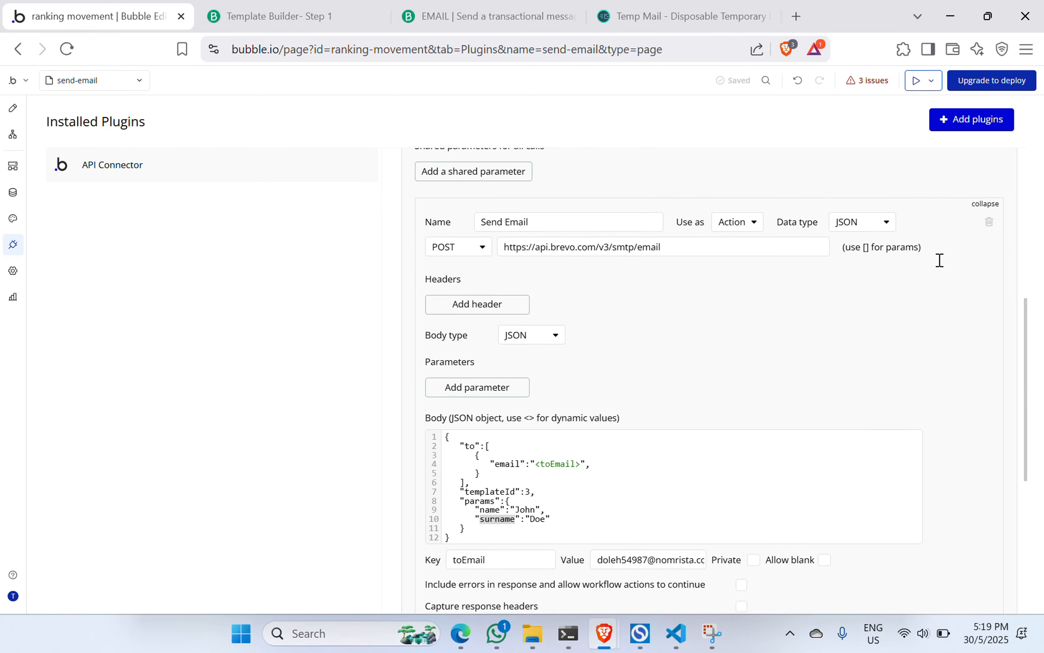
pyautogui.scroll(-3, 940, 260)
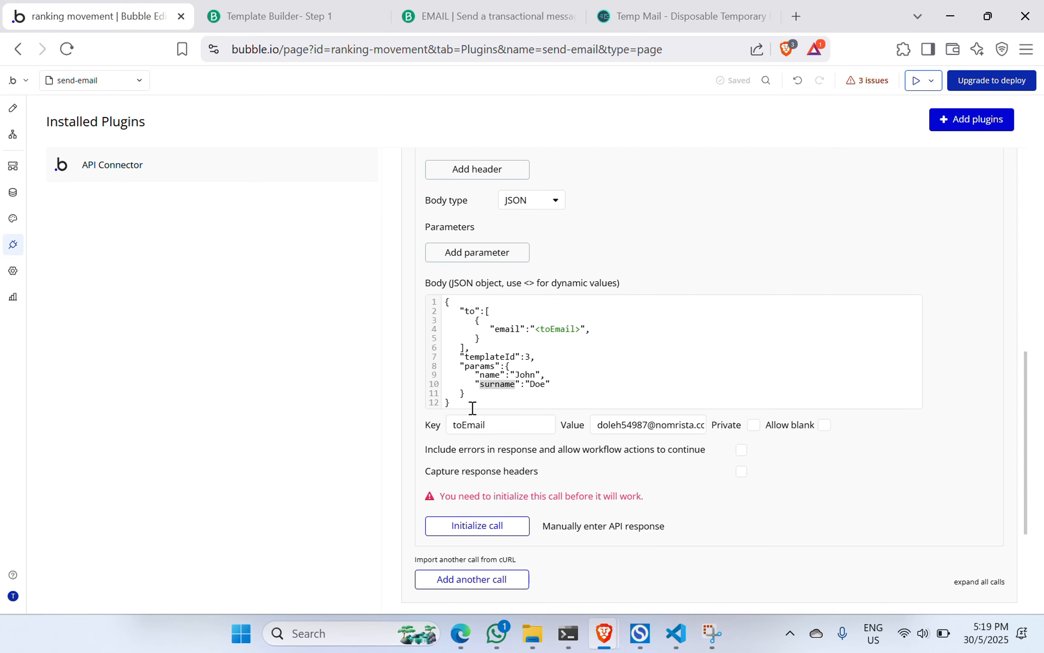
pyautogui.click(599, 426)
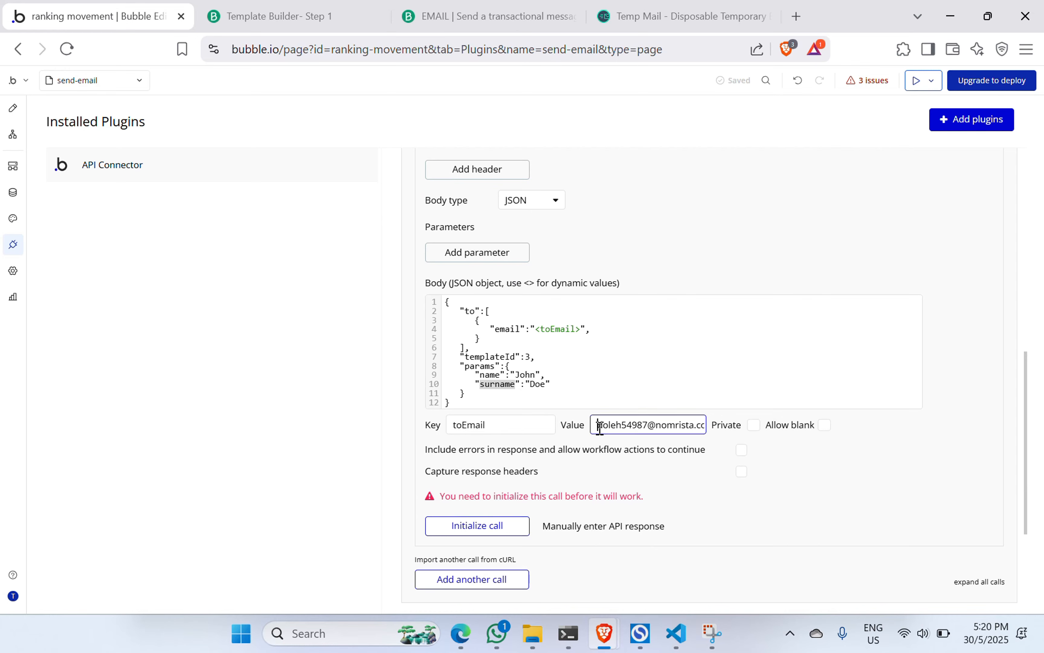
pyautogui.click(787, 460)
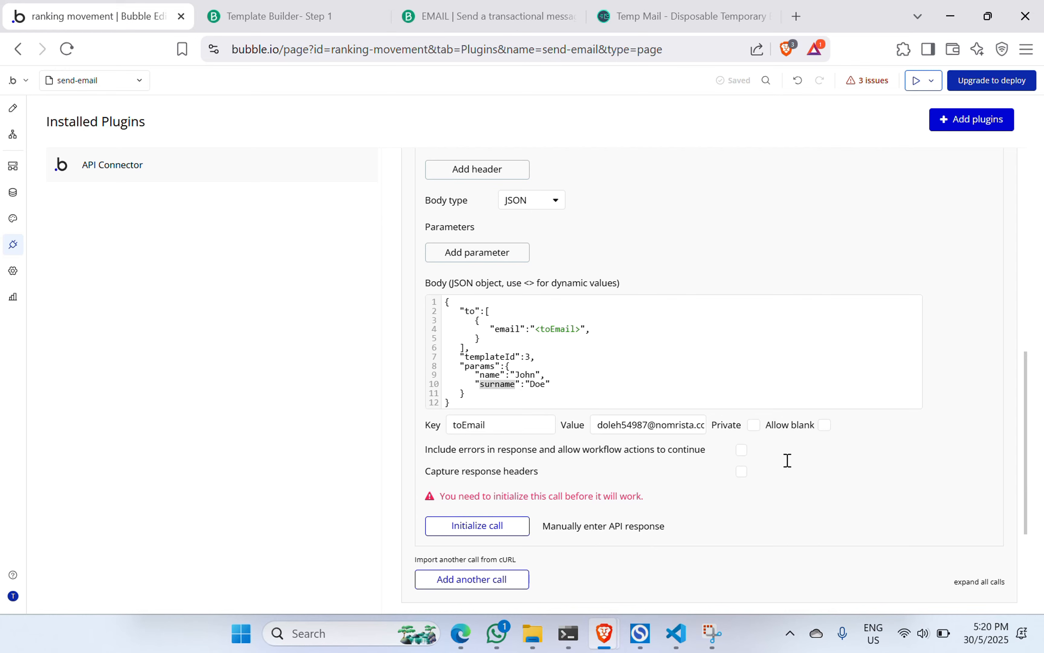
pyautogui.click(475, 530)
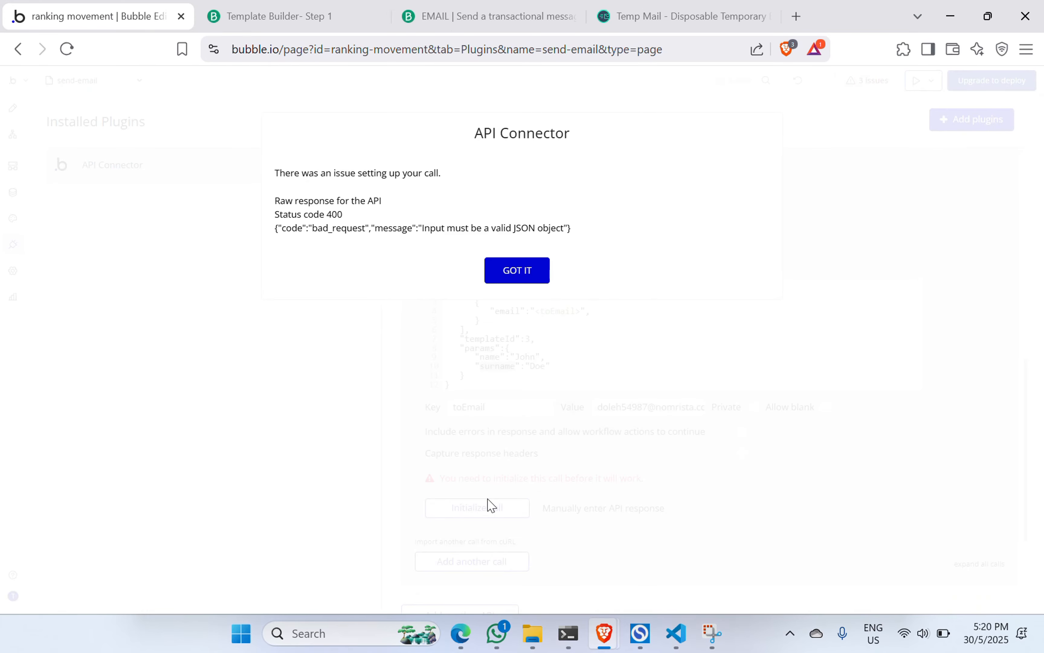
pyautogui.click(528, 280)
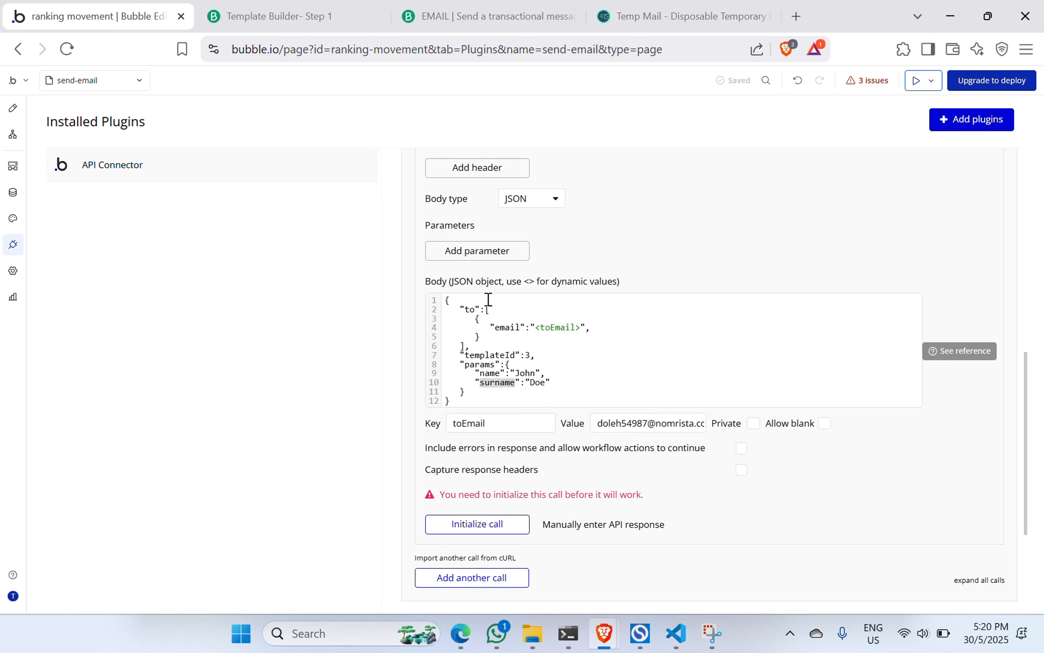
# Step: Remove the trailing comma after "<toEmail>" in the JSON body, initialize the call and save its returned values
pyautogui.click(609, 326)
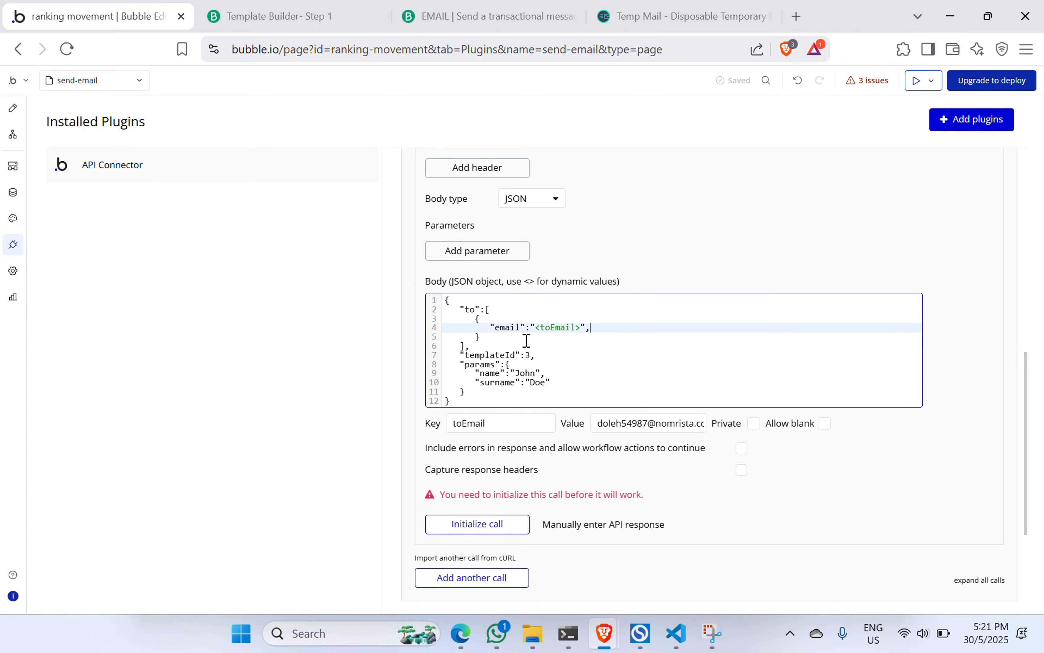
pyautogui.press('BackSpace')
pyautogui.click(475, 523)
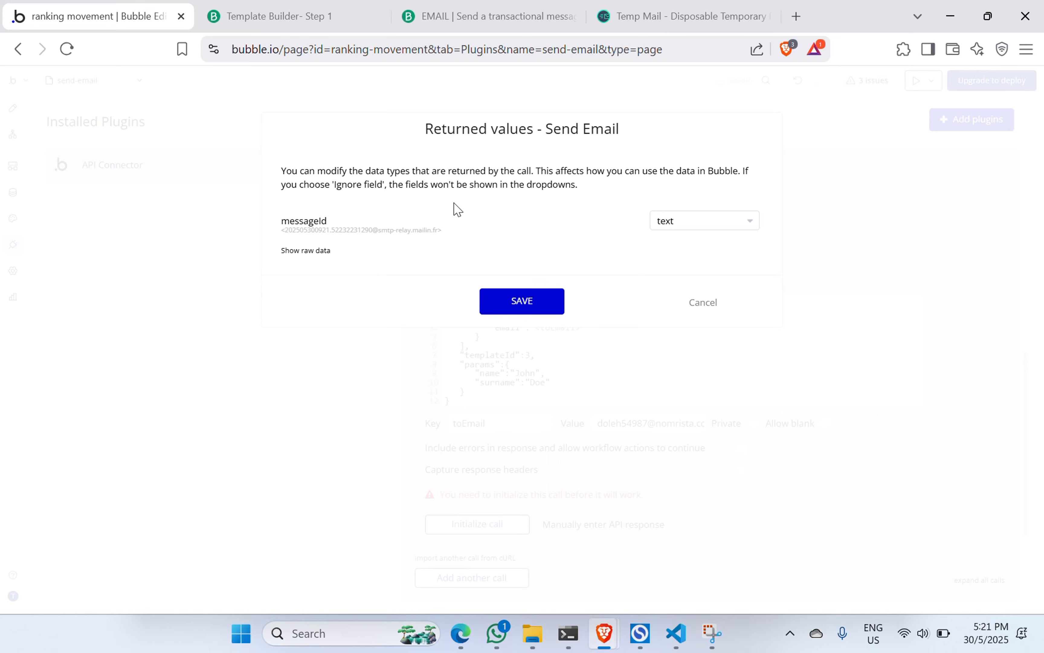
pyautogui.click(522, 303)
# Step: Switch to Temp Mail, open the received email and check how the name placeholders in its heading were filled
pyautogui.click(709, 7)
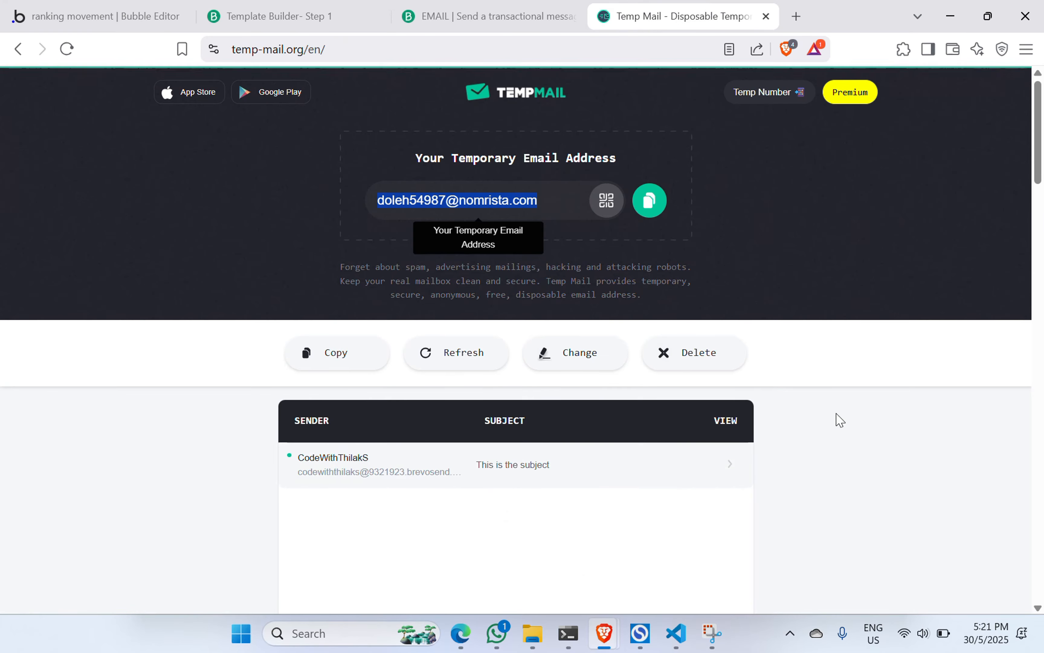
pyautogui.scroll(-2, 480, 175)
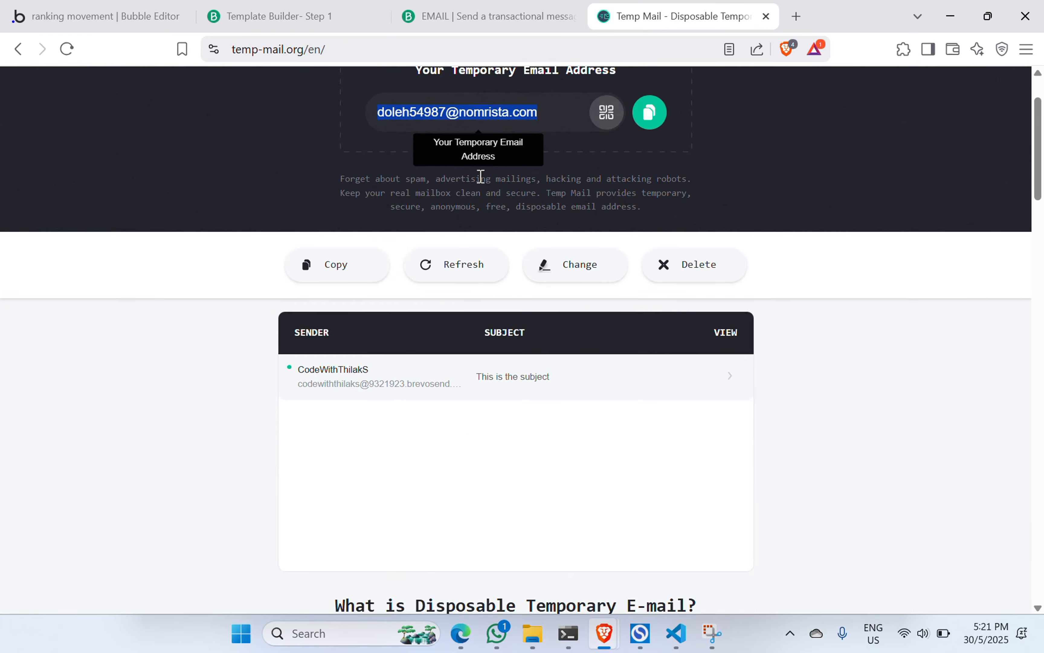
pyautogui.click(510, 377)
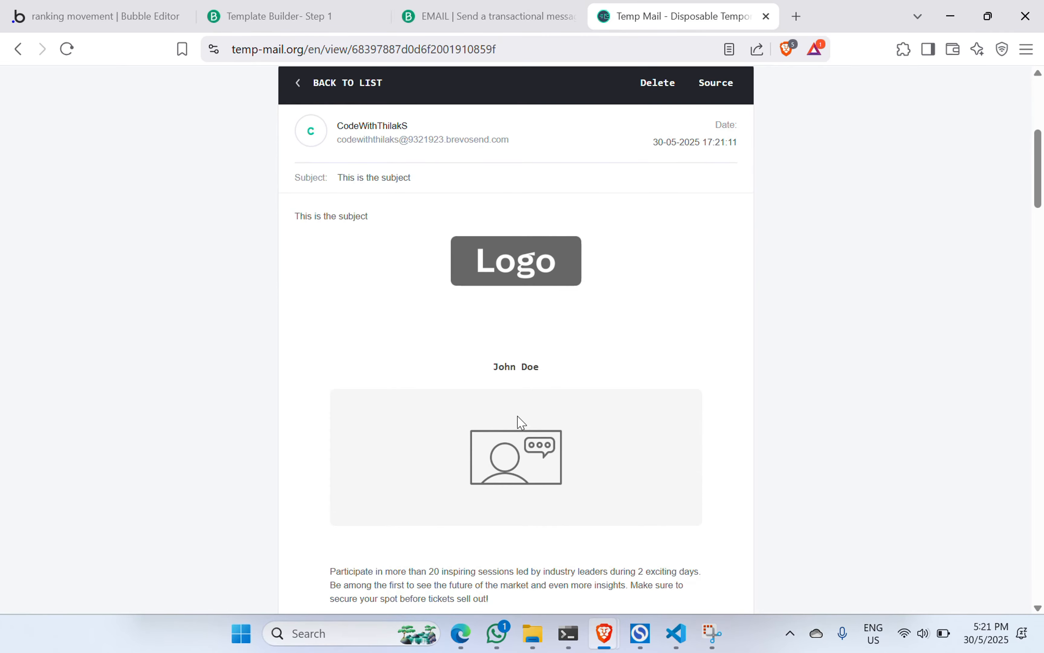
pyautogui.scroll(5, 510, 368)
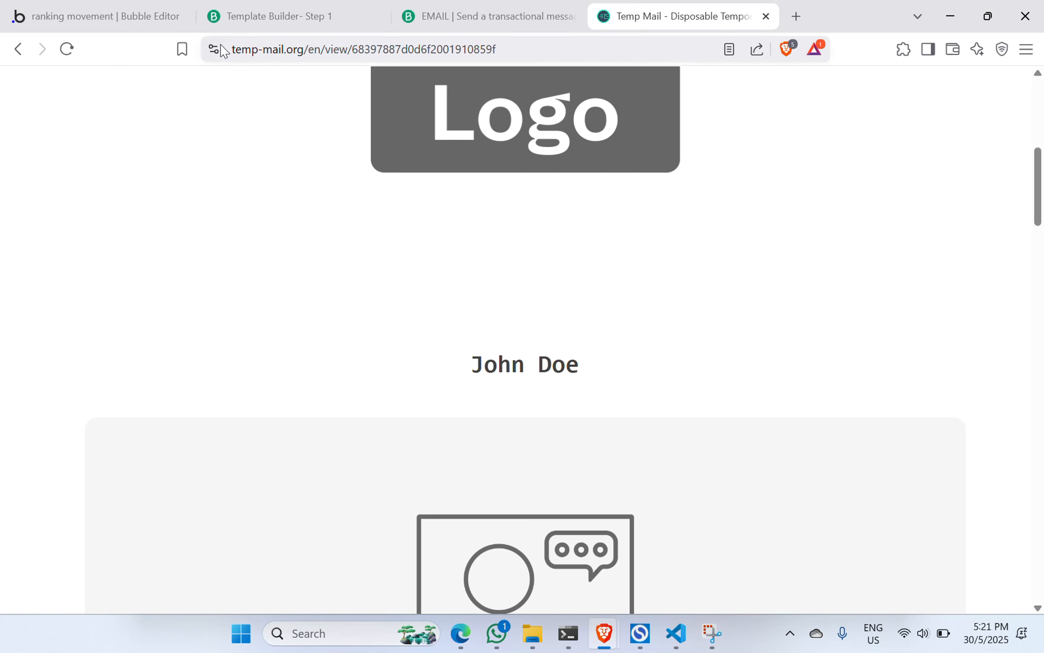
# Step: Return to Bubble and delete the surname entry from the JSON body's params, including the comma before it
pyautogui.click(104, 16)
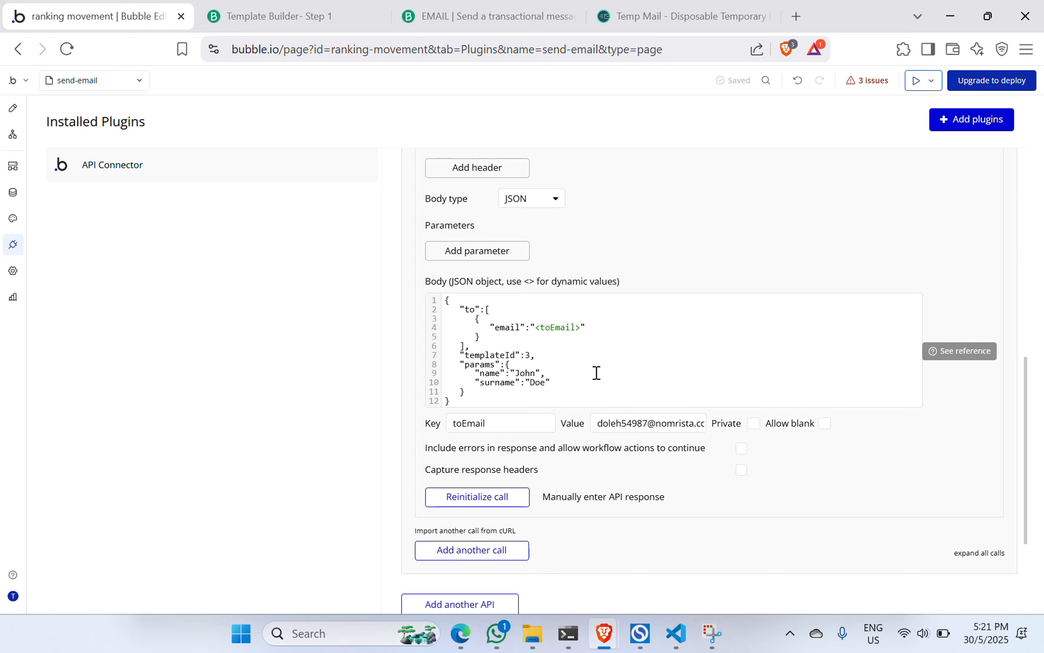
pyautogui.tripleClick(531, 382)
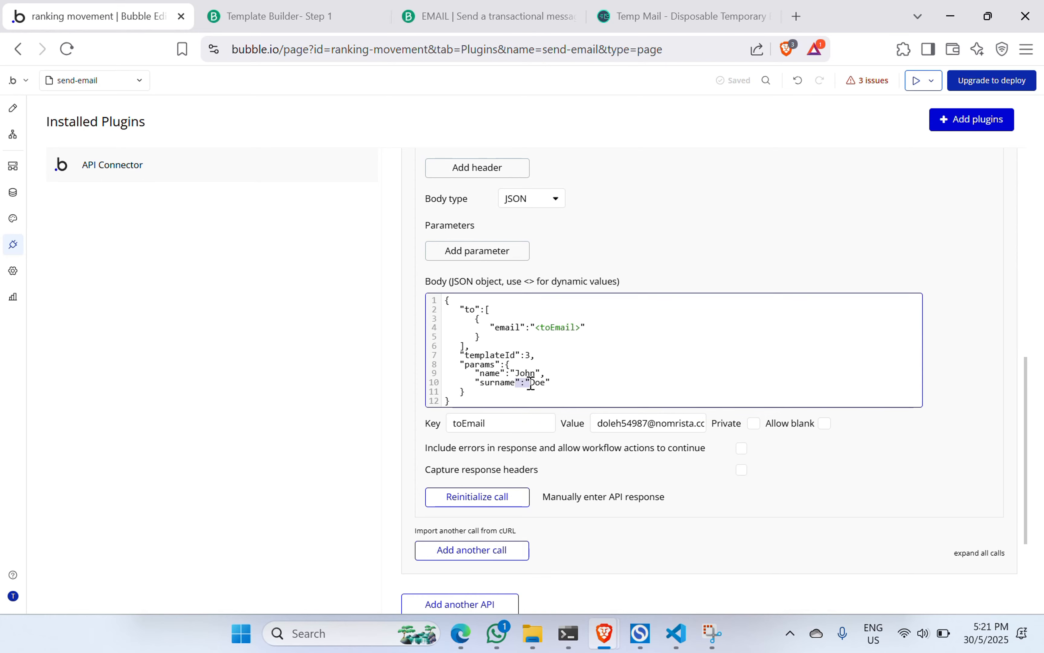
pyautogui.press('BackSpace')
pyautogui.click(556, 378)
pyautogui.press('BackSpace')
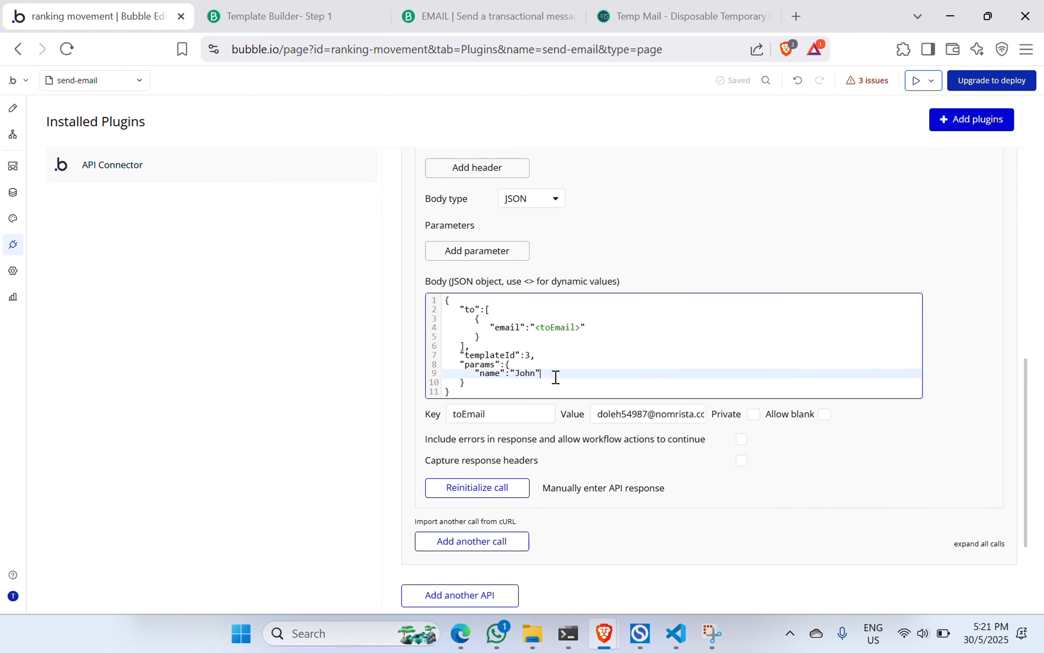
# Step: Replace the fixed value of the name key in params with the dynamic value <name>
pyautogui.doubleClick(526, 373)
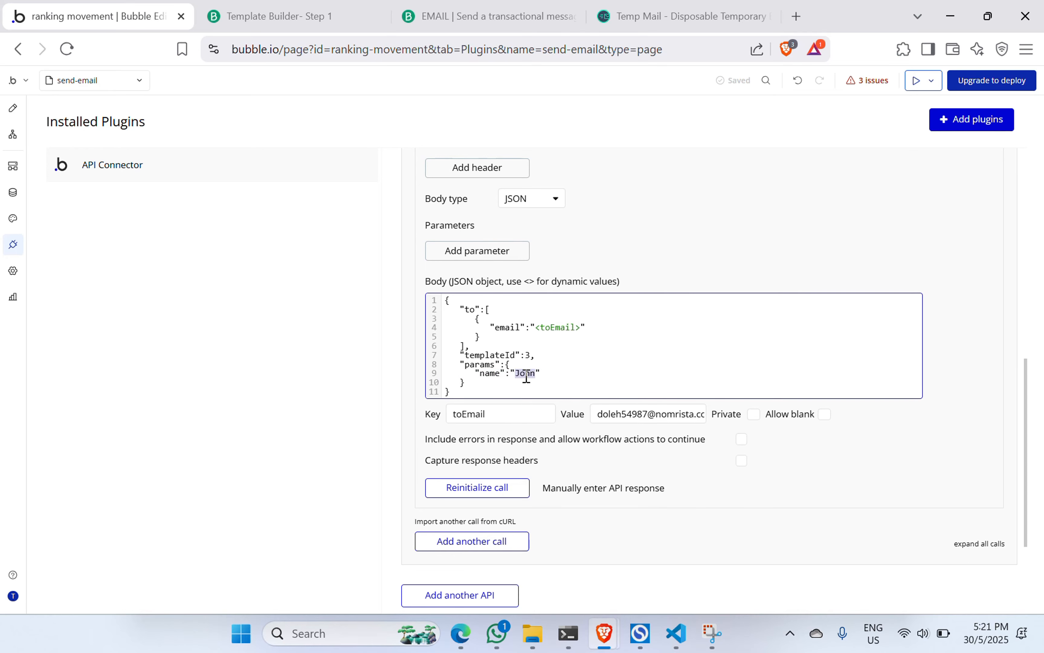
pyautogui.write('<name>')
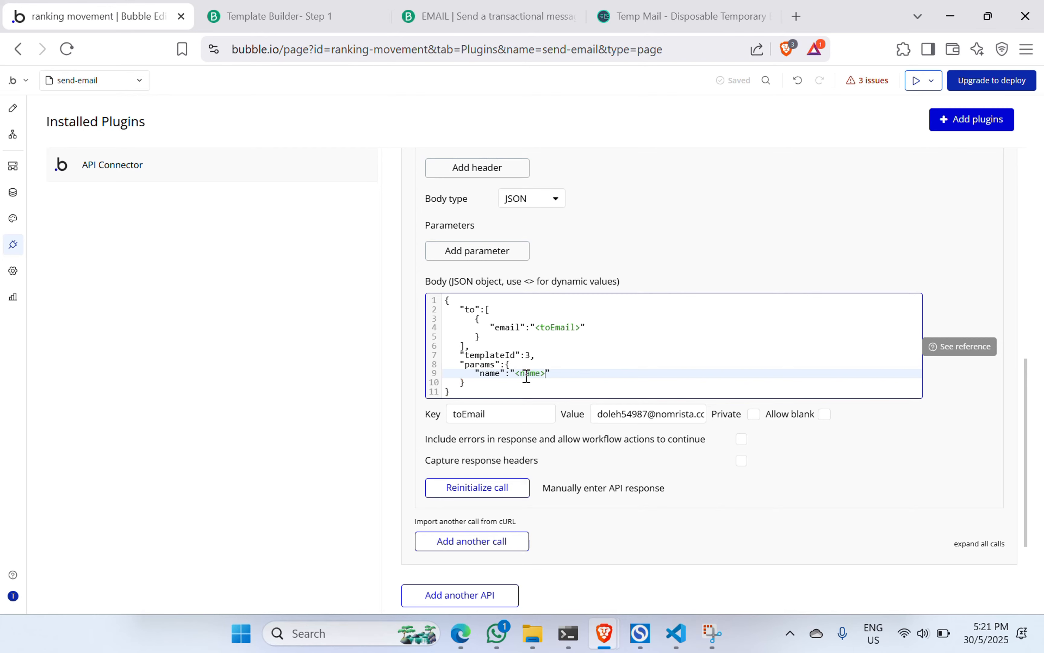
pyautogui.click(816, 447)
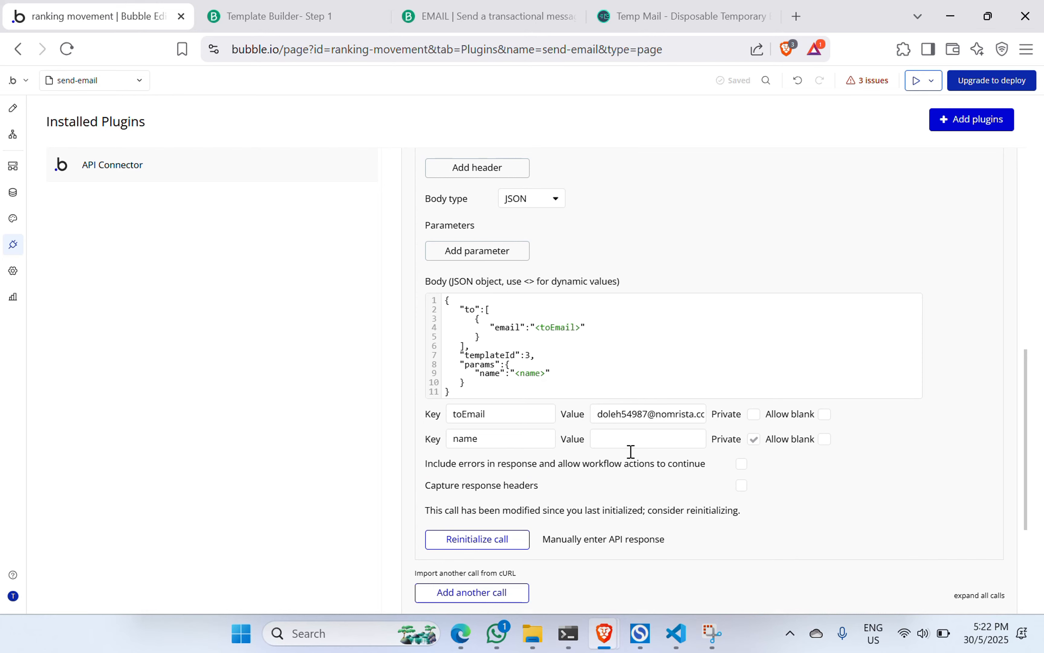
# Step: Enter a sample full name as the name parameter's value and make the parameter non-private
pyautogui.click(667, 436)
pyautogui.write('Jogn')
pyautogui.press('BackSpace')
pyautogui.press('BackSpace')
pyautogui.write('h')
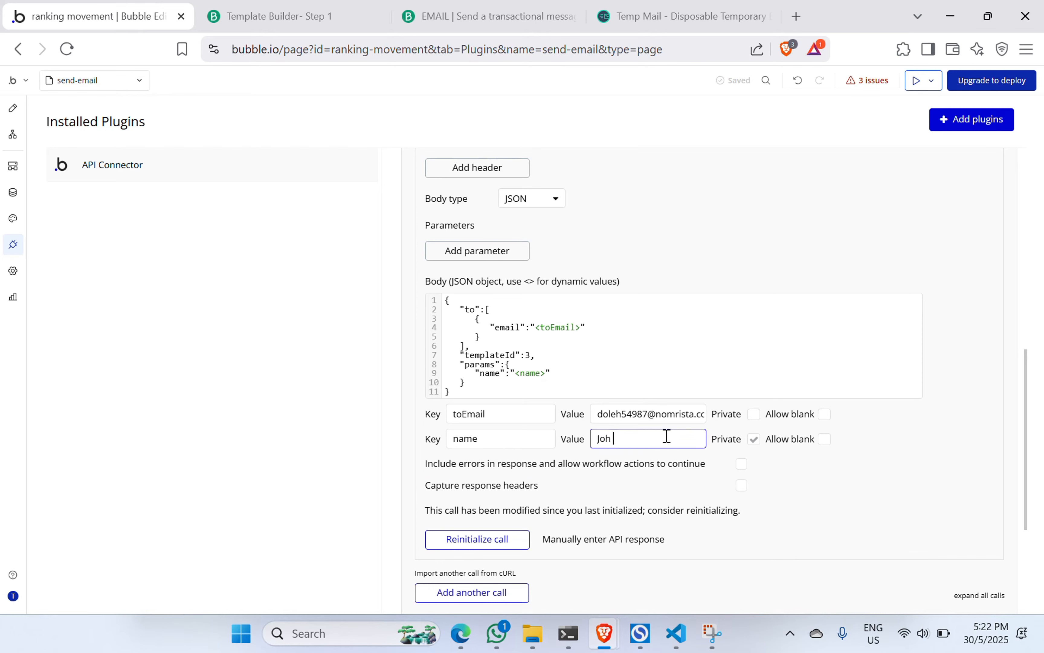
pyautogui.write('n Doe')
pyautogui.click(757, 449)
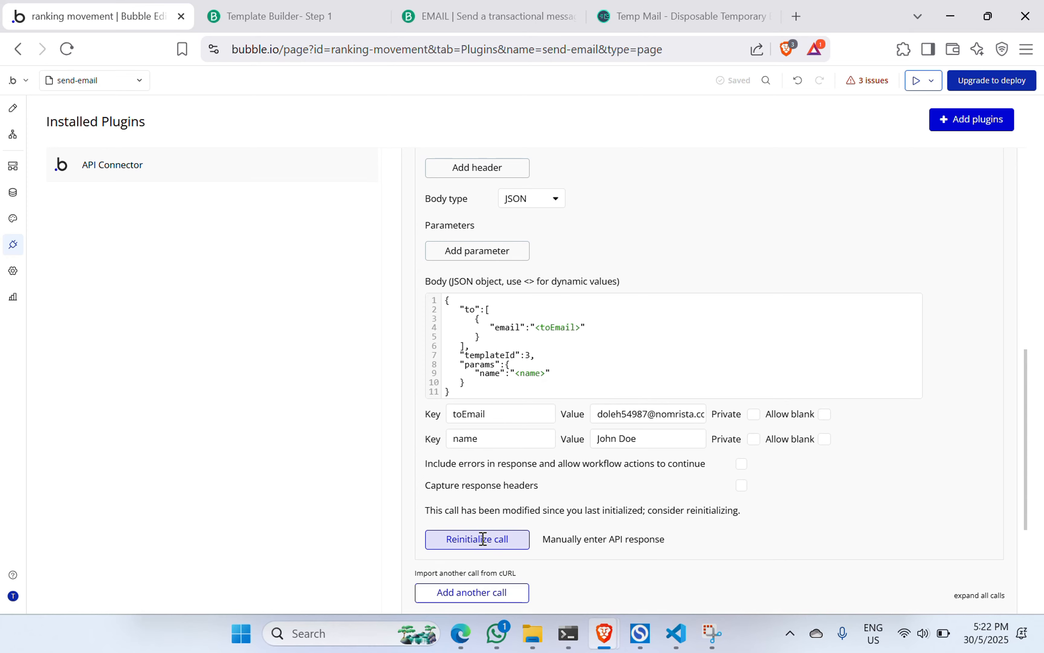
# Step: Reinitialize the Send Email call and check the Temp Mail message list for the new email
pyautogui.click(483, 540)
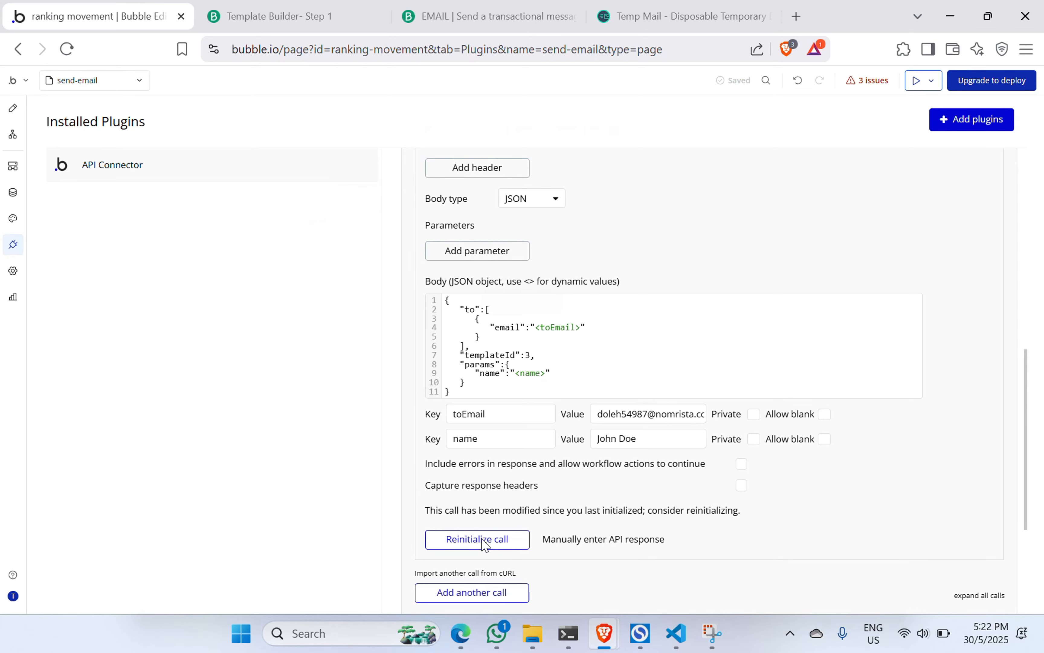
pyautogui.click(659, 16)
pyautogui.scroll(5, 336, 196)
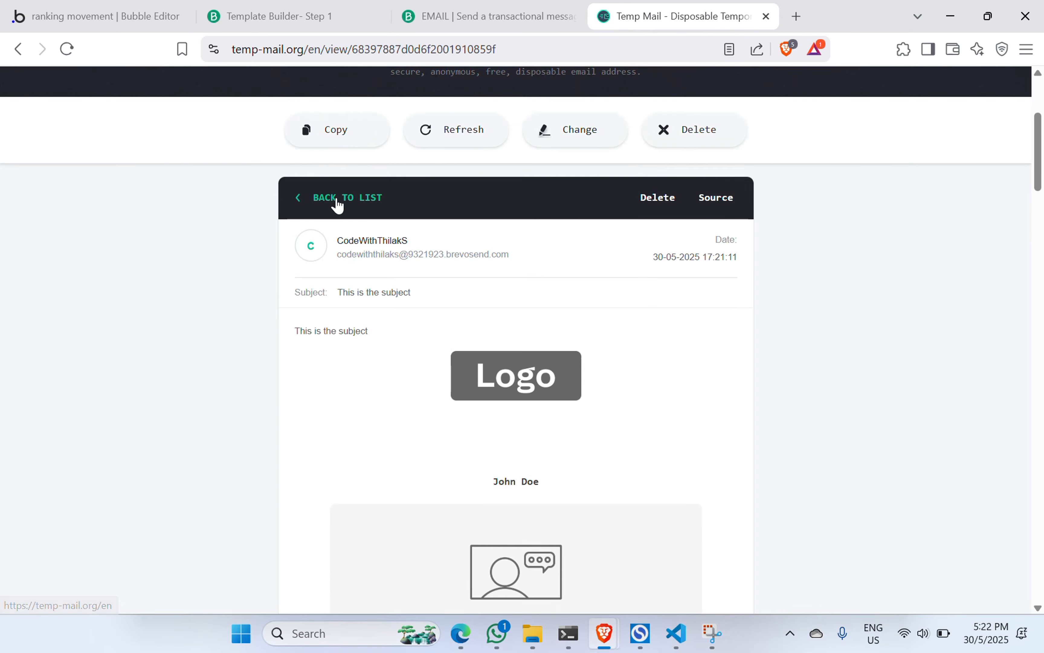
pyautogui.click(336, 196)
pyautogui.scroll(-3, 188, 315)
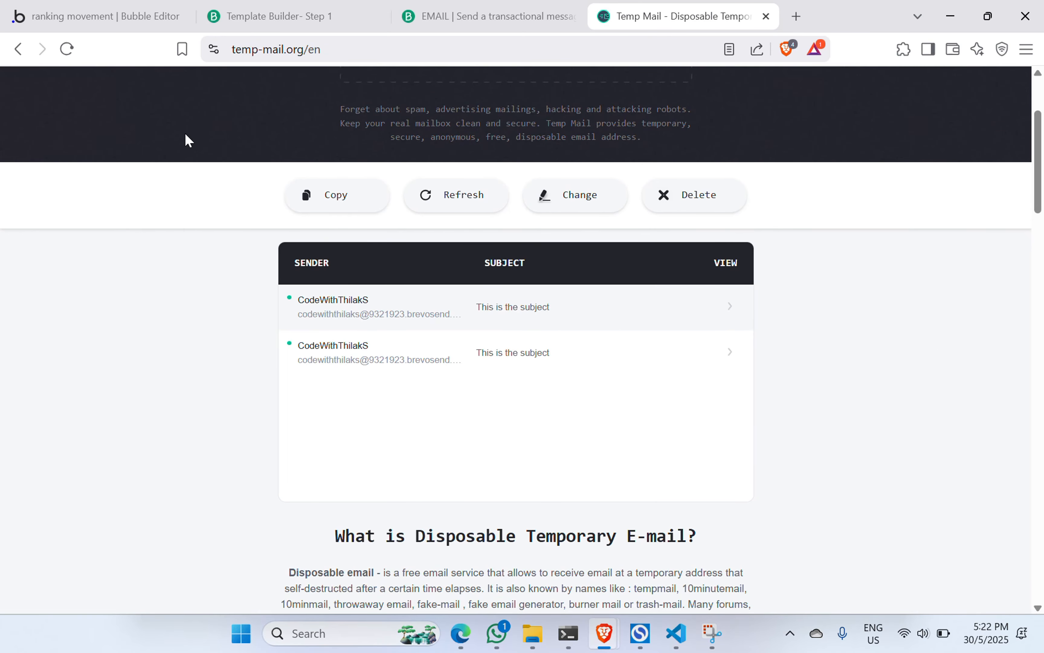
# Step: Switch to Bubble, preview the send-email page and return to its design view in the editor
pyautogui.click(126, 17)
pyautogui.scroll(5, 543, 251)
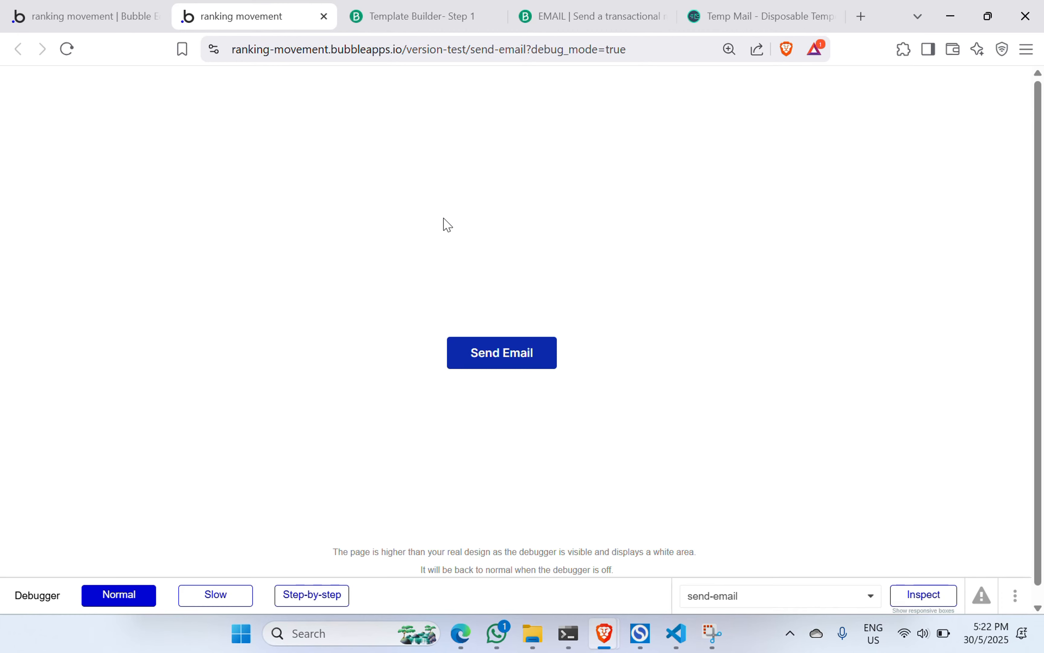
pyautogui.click(86, 16)
pyautogui.click(14, 107)
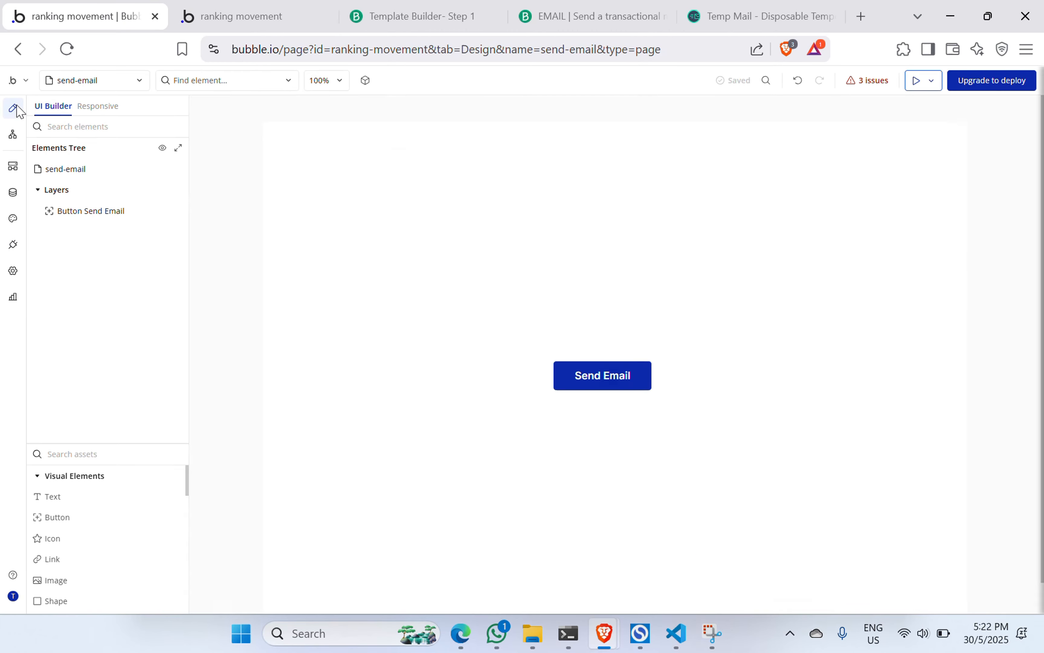
# Step: Add an Input element to the send-email page above the Send Email button
pyautogui.click(97, 452)
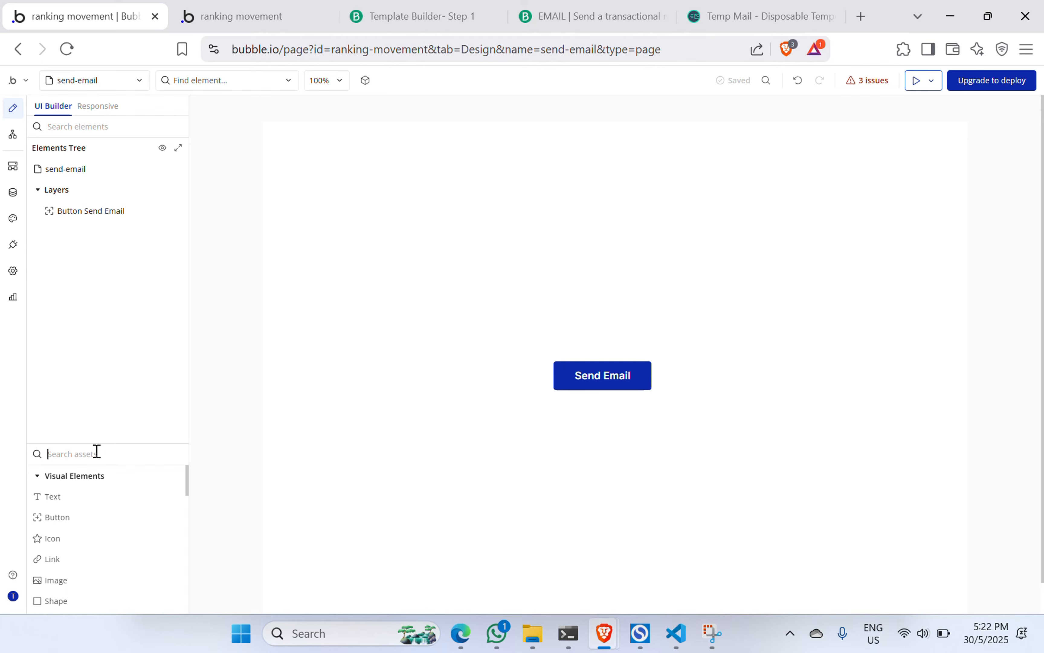
pyautogui.write('input')
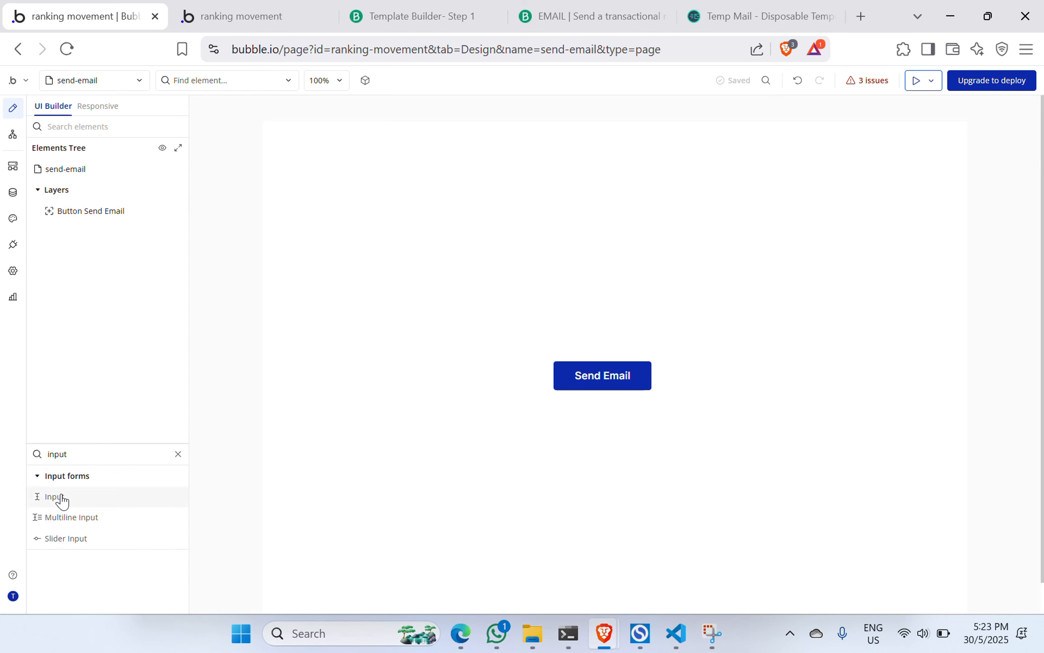
pyautogui.click(54, 496)
pyautogui.click(601, 300)
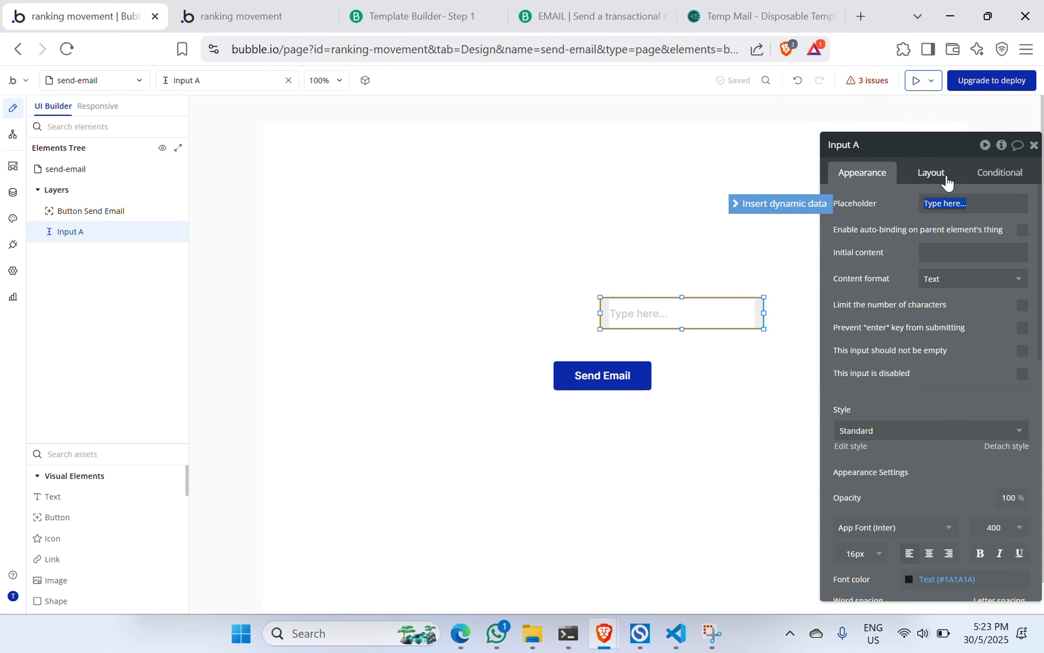
# Step: Change the parent container layout to Column and centre the Send Email button horizontally
pyautogui.click(930, 172)
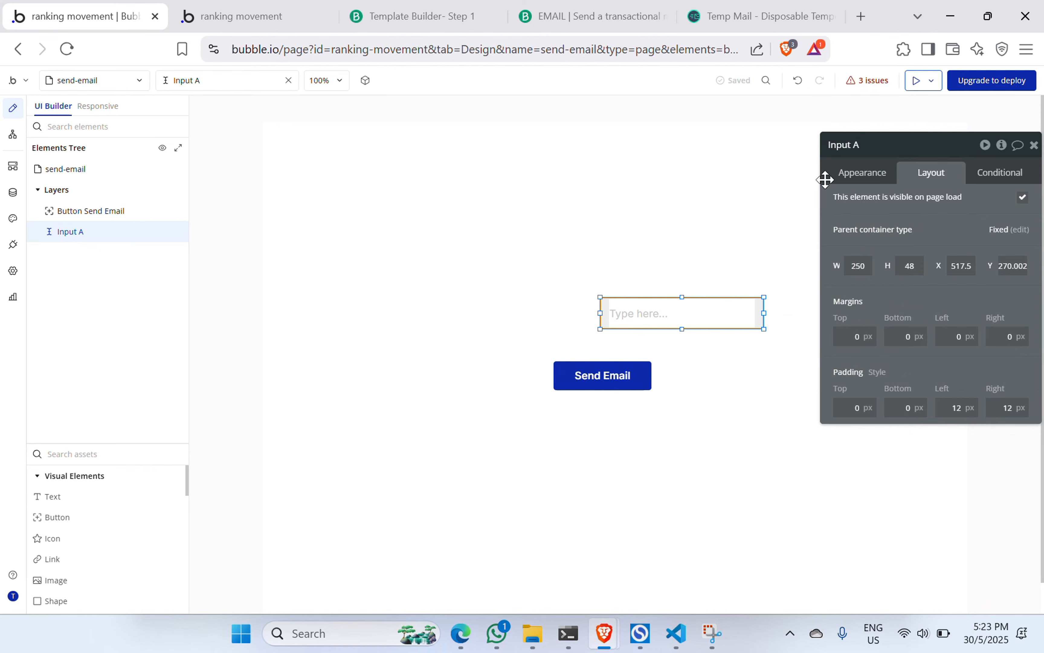
pyautogui.click(1021, 229)
pyautogui.click(943, 242)
pyautogui.click(1000, 276)
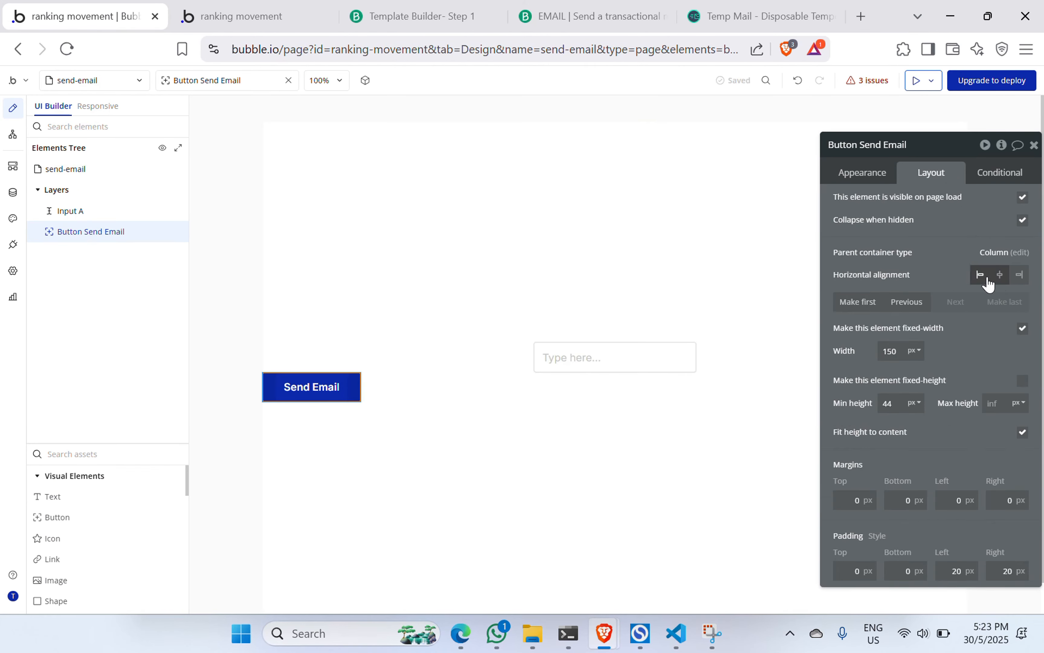
# Step: Set the input's placeholder to "Email" and its content format to Email
pyautogui.click(872, 172)
pyautogui.click(963, 202)
pyautogui.press('BackSpace')
pyautogui.press('BackSpace')
pyautogui.press('BackSpace')
pyautogui.press('BackSpace')
pyautogui.press('BackSpace')
pyautogui.press('BackSpace')
pyautogui.press('BackSpace')
pyautogui.press('BackSpace')
pyautogui.press('BackSpace')
pyautogui.press('BackSpace')
pyautogui.press('BackSpace')
pyautogui.press('BackSpace')
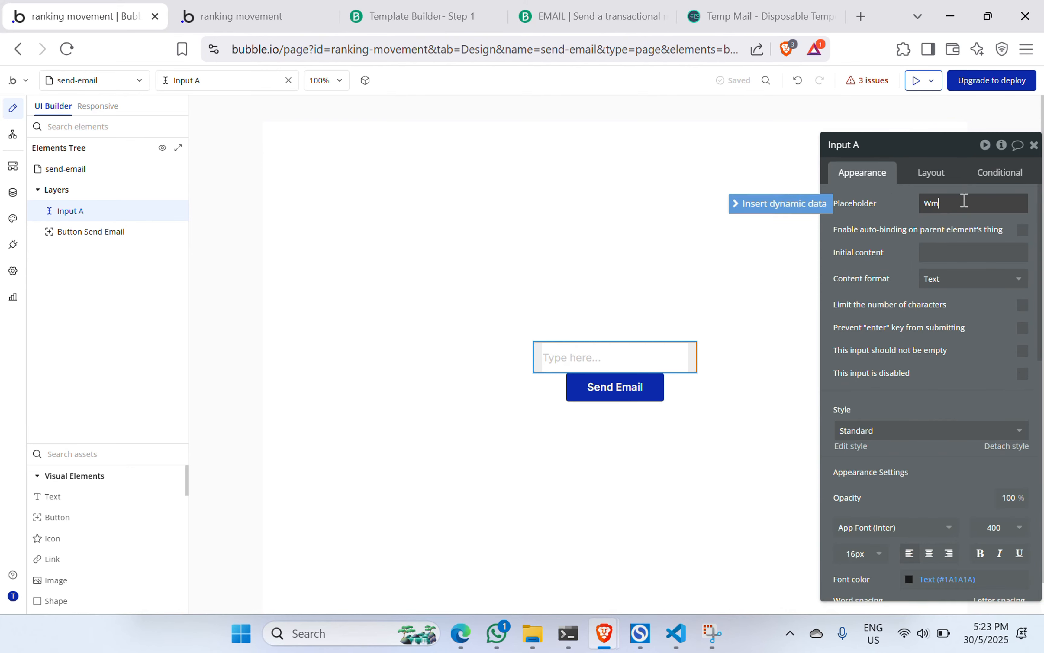
pyautogui.write('Email')
pyautogui.click(867, 235)
pyautogui.click(945, 278)
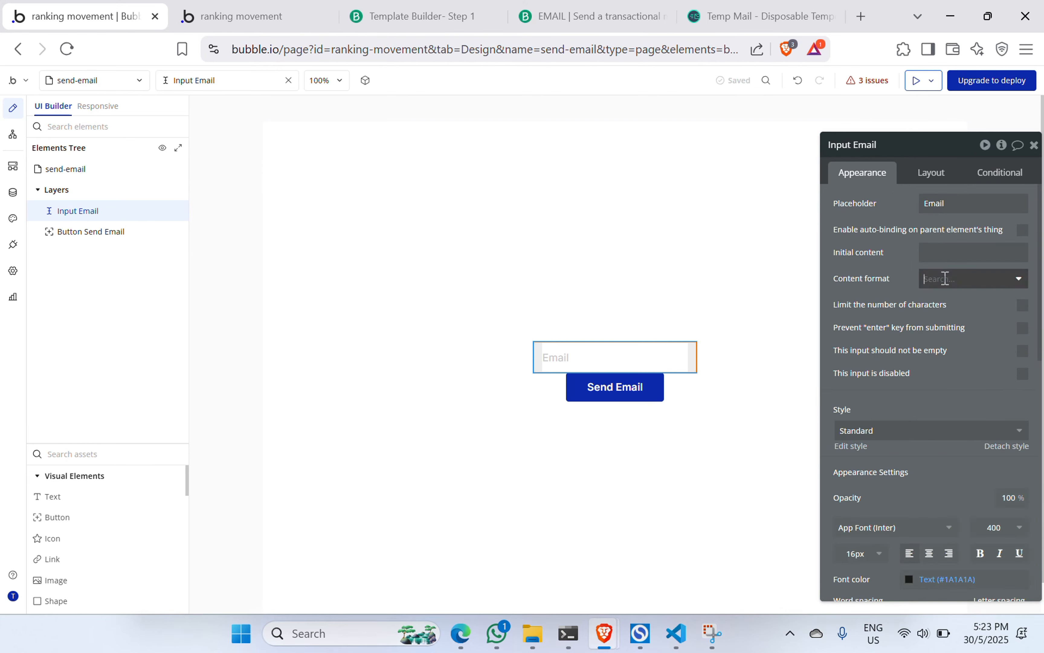
pyautogui.click(949, 339)
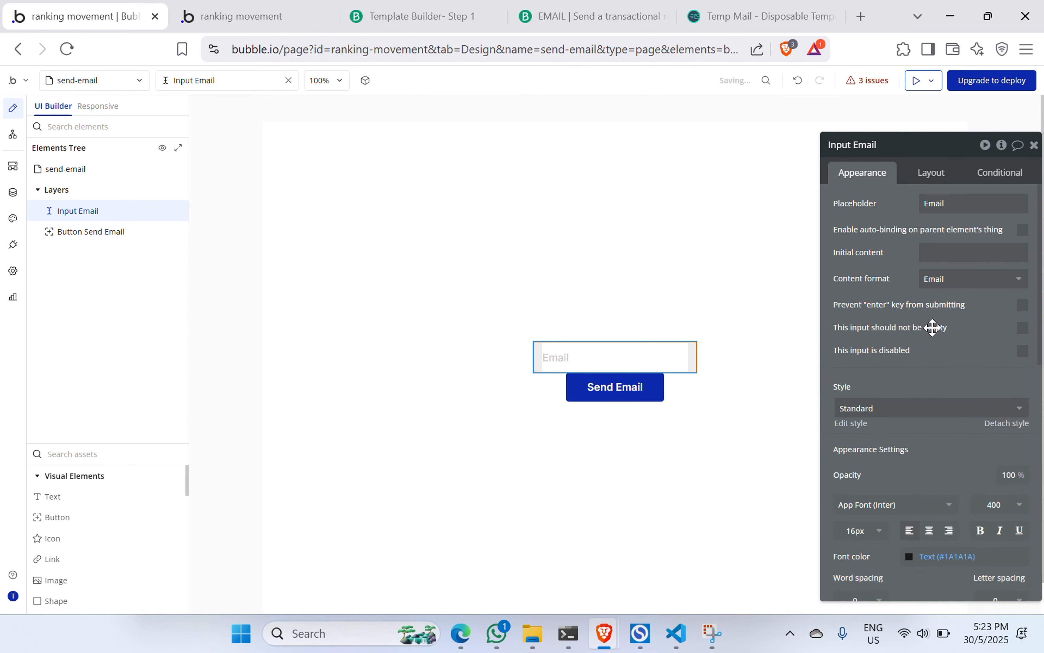
# Step: Add a second Input element above the Email input on the send-email page and centre it horizontally
pyautogui.click(117, 446)
pyautogui.write('input')
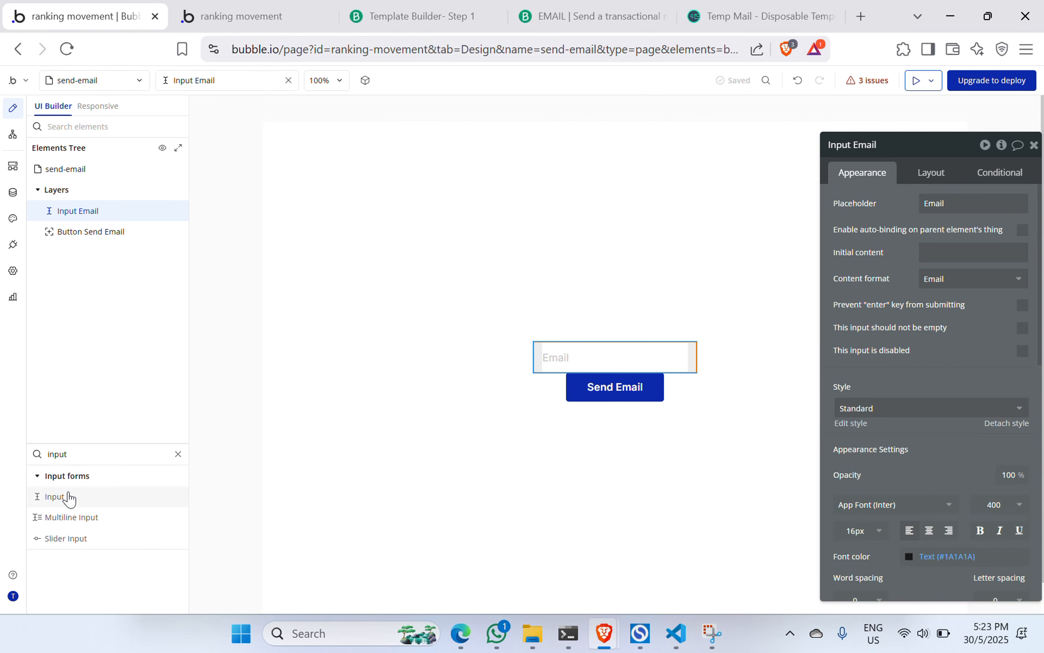
pyautogui.moveTo(68, 497); pyautogui.dragTo(636, 304)
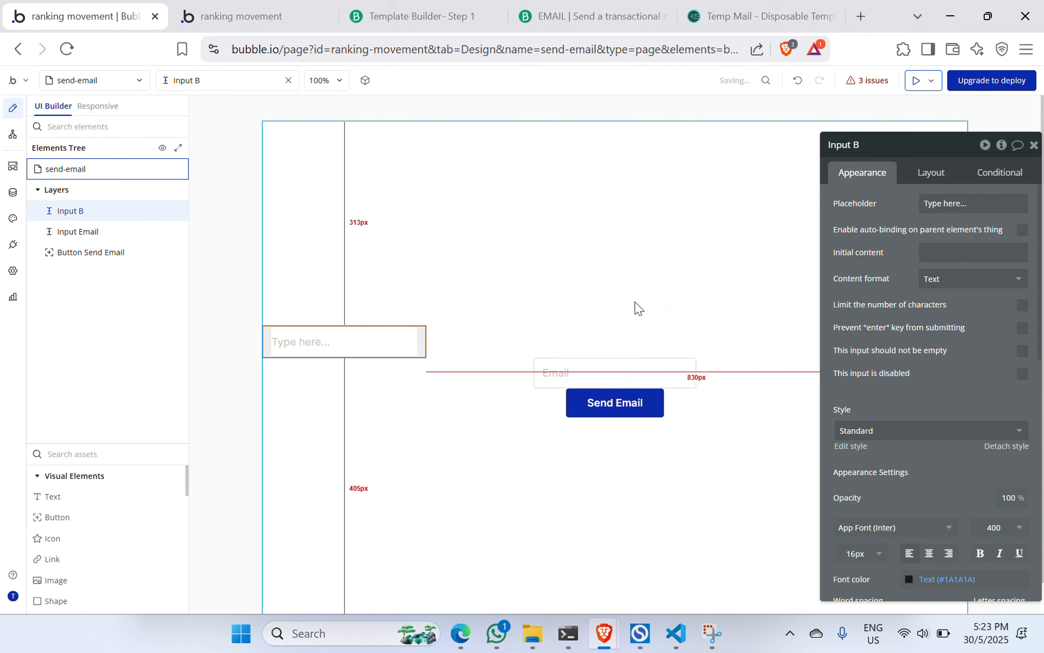
pyautogui.click(934, 179)
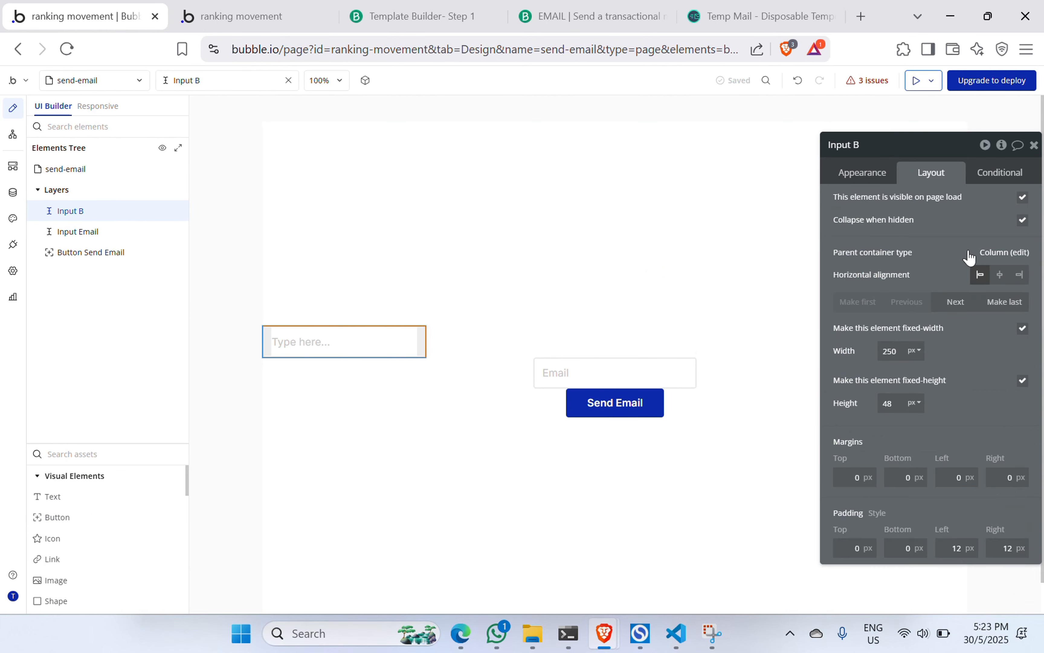
pyautogui.click(998, 275)
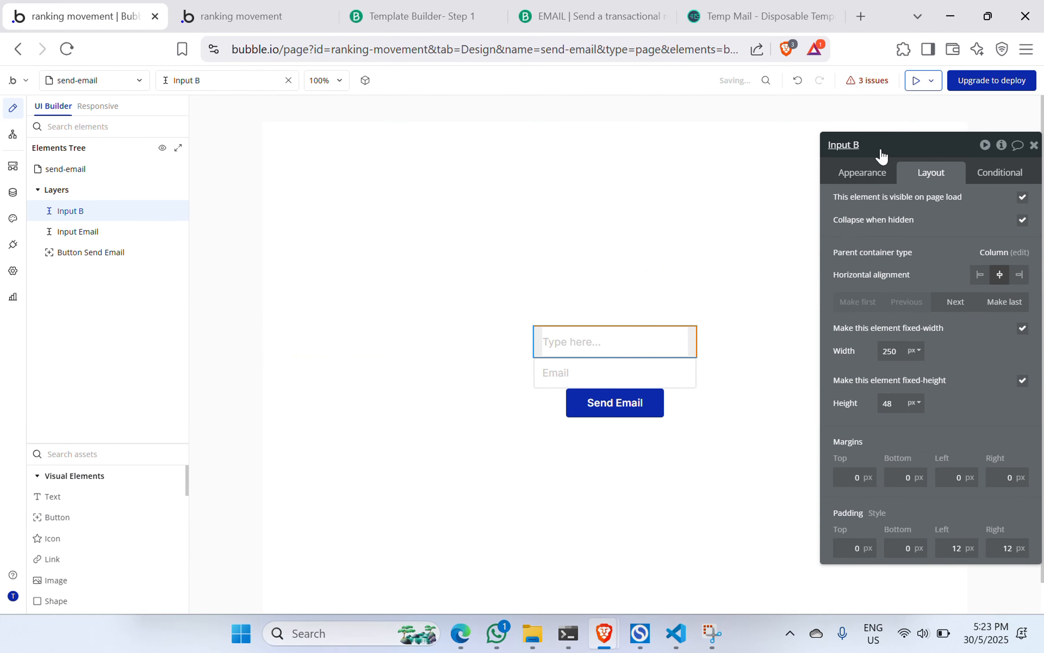
# Step: Set the new input's placeholder to "Fullname"
pyautogui.click(852, 171)
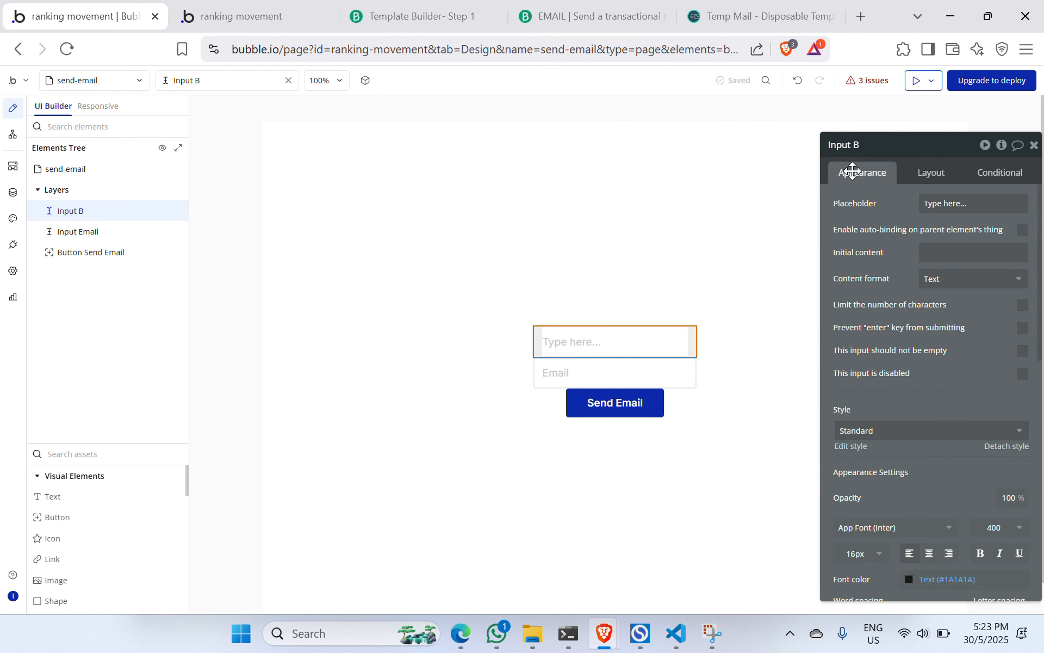
pyautogui.click(966, 206)
pyautogui.write('Fullname')
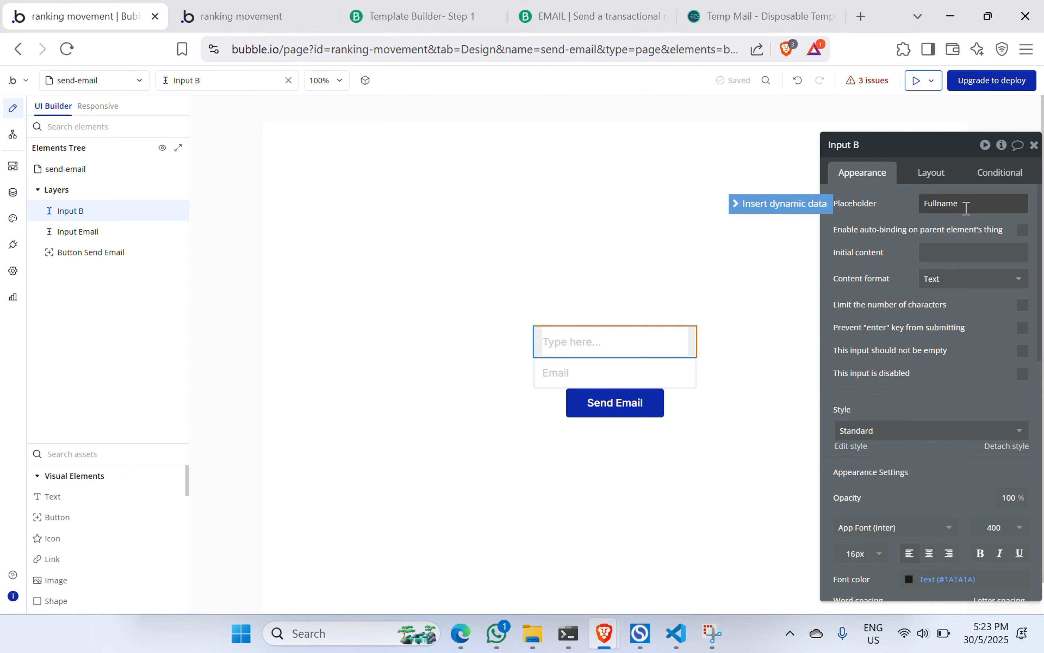
pyautogui.click(856, 255)
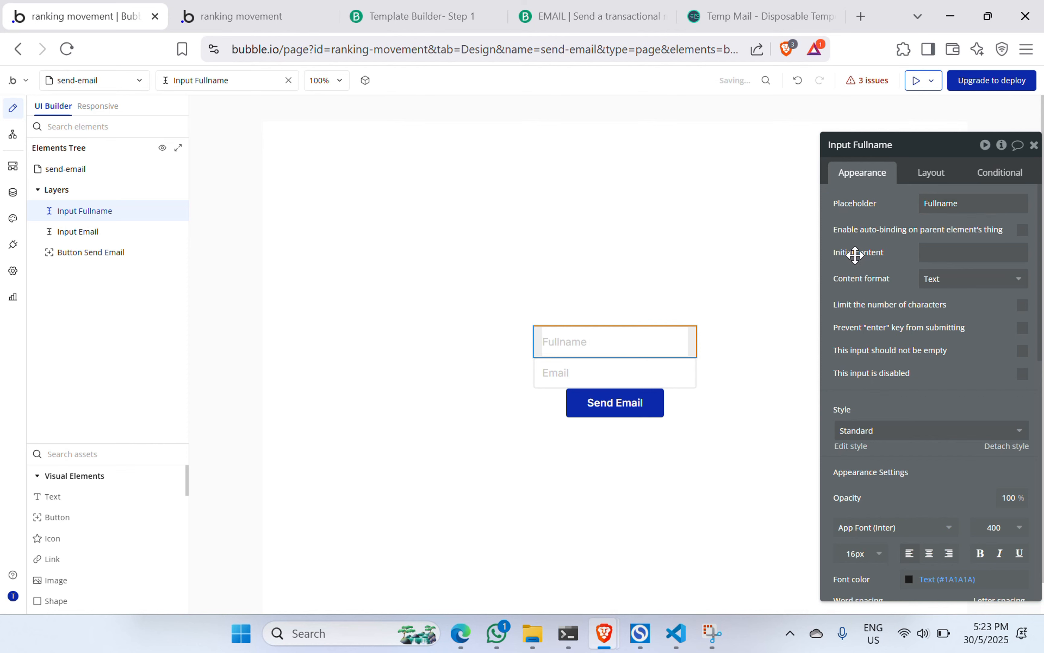
# Step: Add the plugin action Brevo - Send Email to the Send Email button's click workflow
pyautogui.click(606, 402)
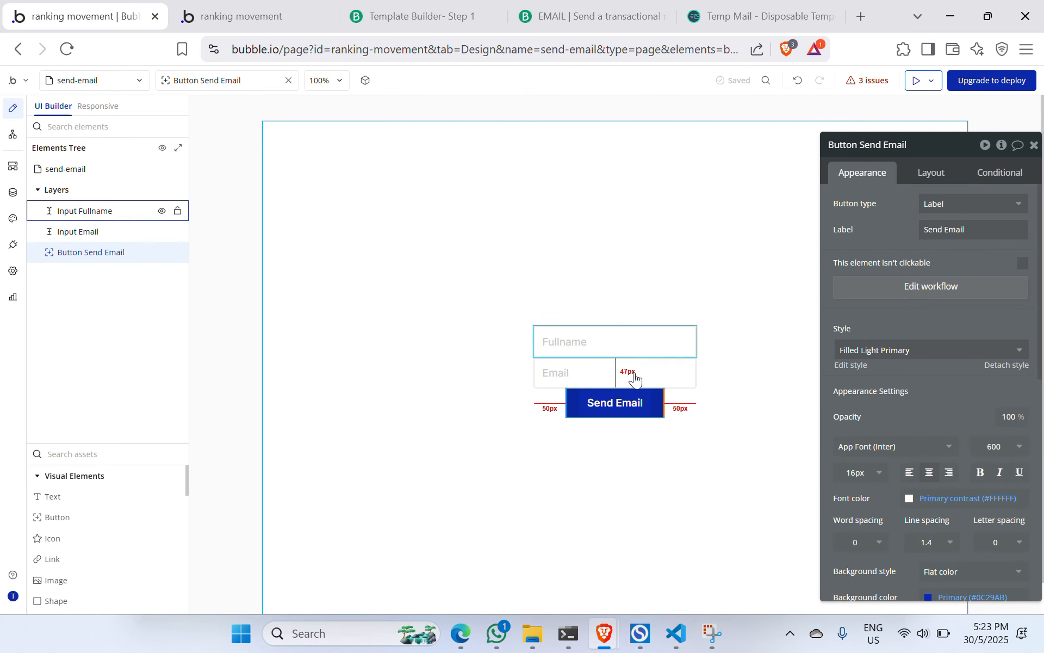
pyautogui.click(917, 288)
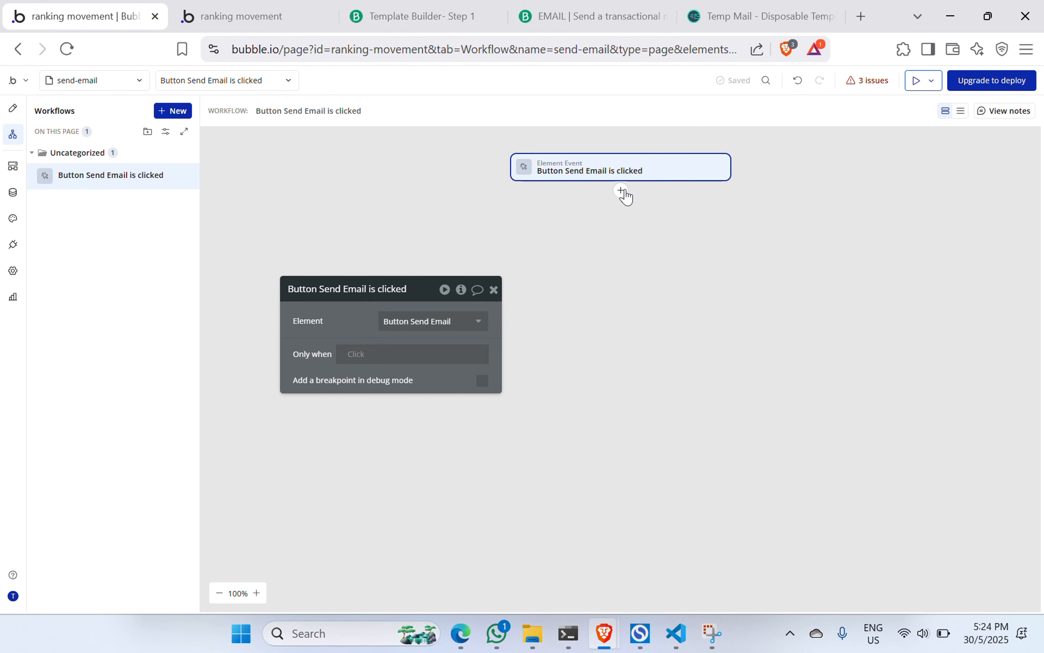
pyautogui.click(622, 192)
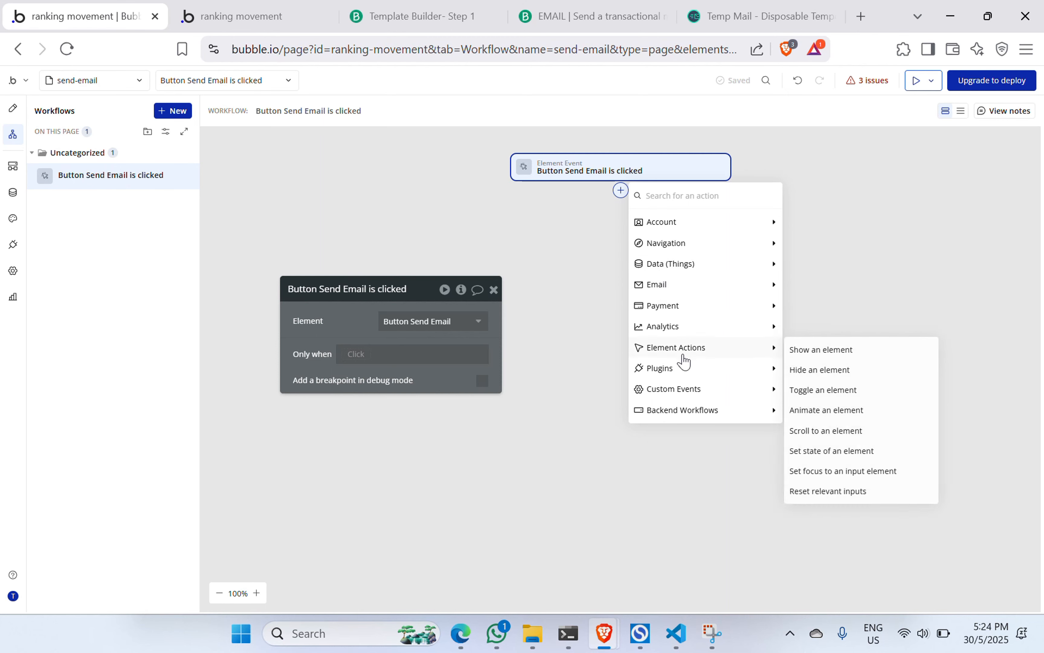
pyautogui.moveTo(681, 370)
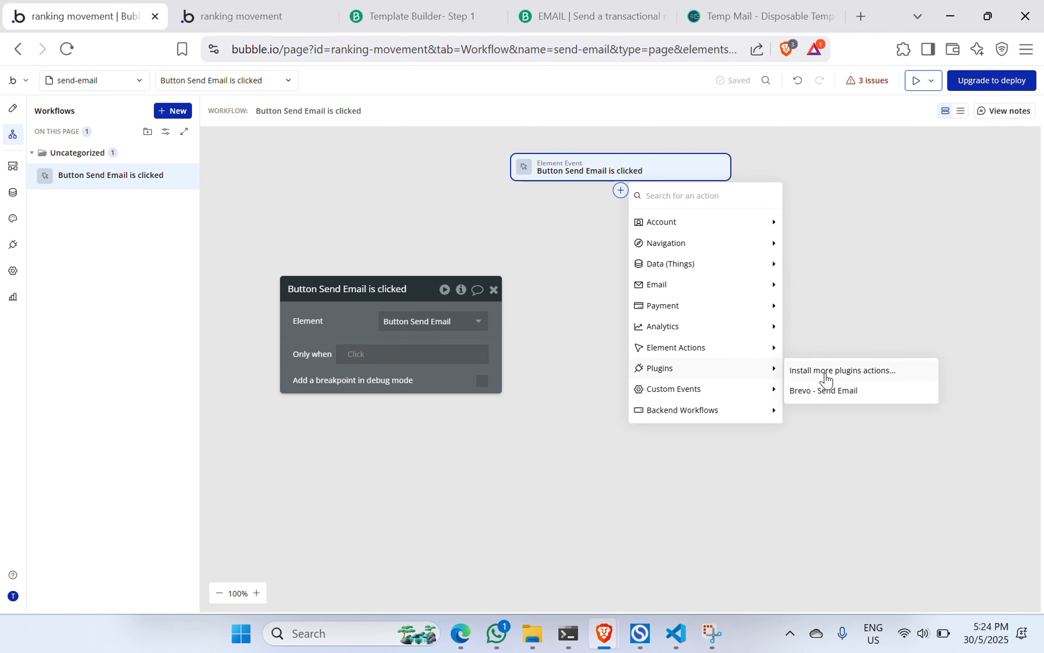
pyautogui.click(827, 394)
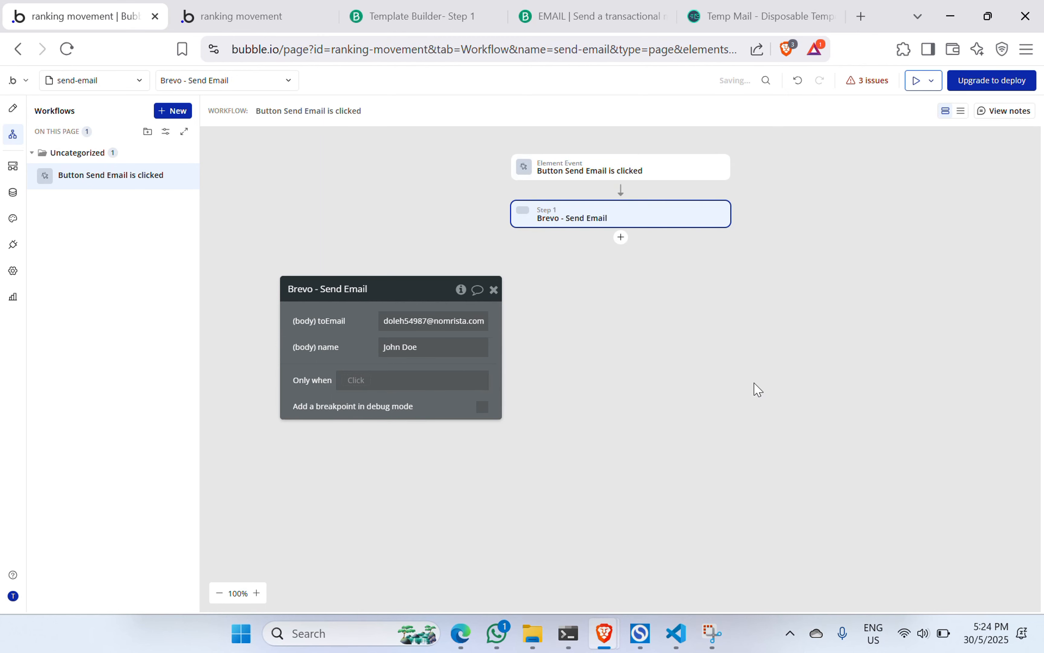
# Step: Replace the action's toEmail body parameter with the dynamic expression Input Email's value
pyautogui.moveTo(322, 329); pyautogui.dragTo(335, 263)
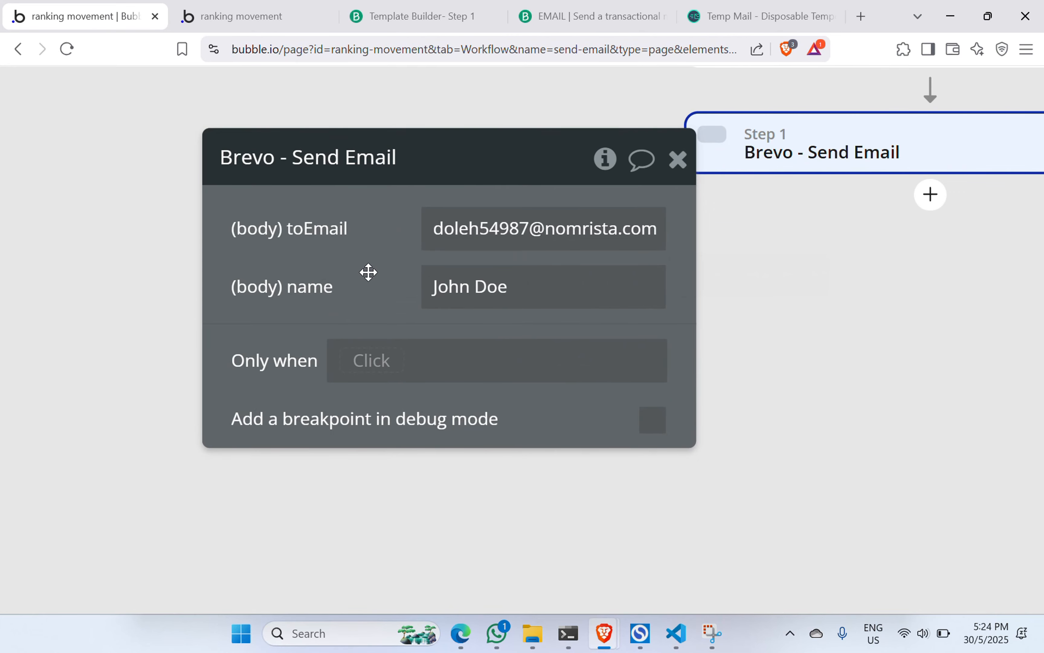
pyautogui.click(531, 234)
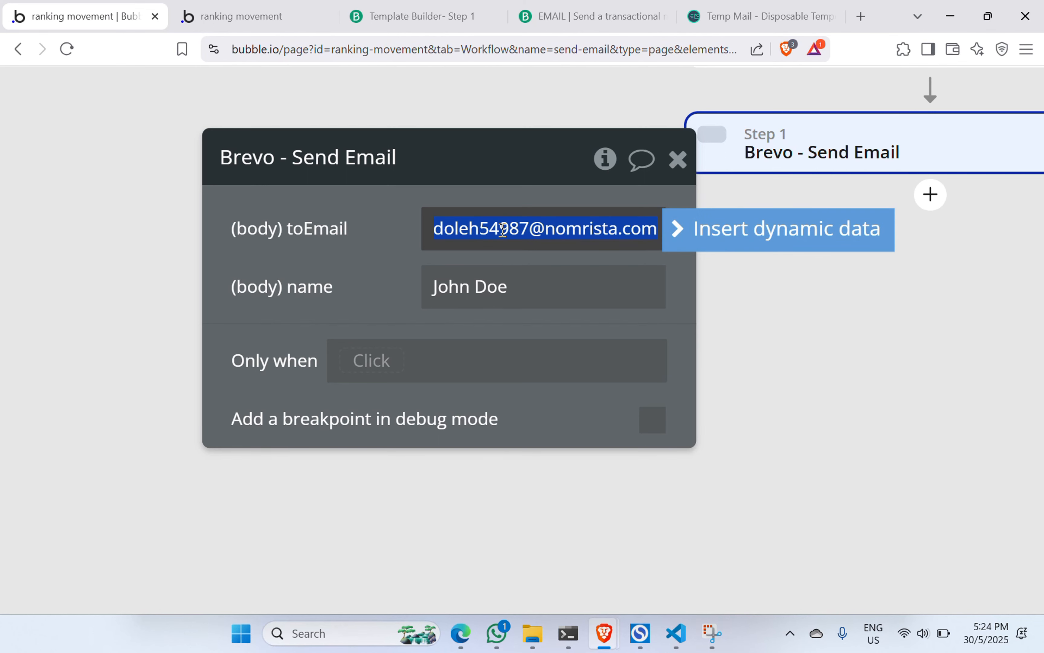
pyautogui.click(701, 228)
pyautogui.write('inpu')
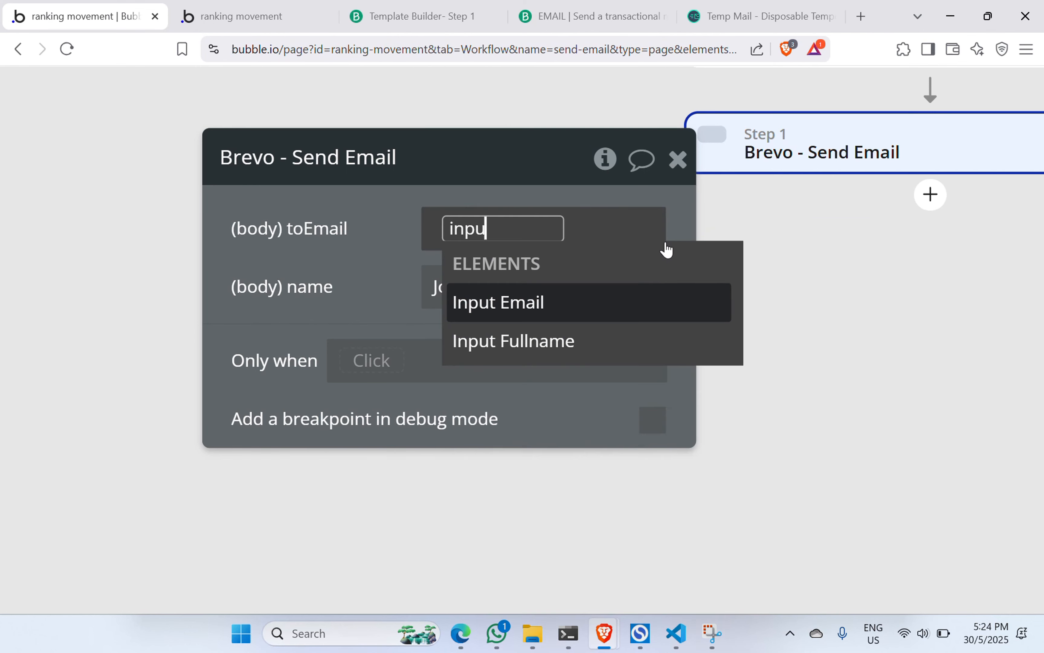
pyautogui.click(503, 303)
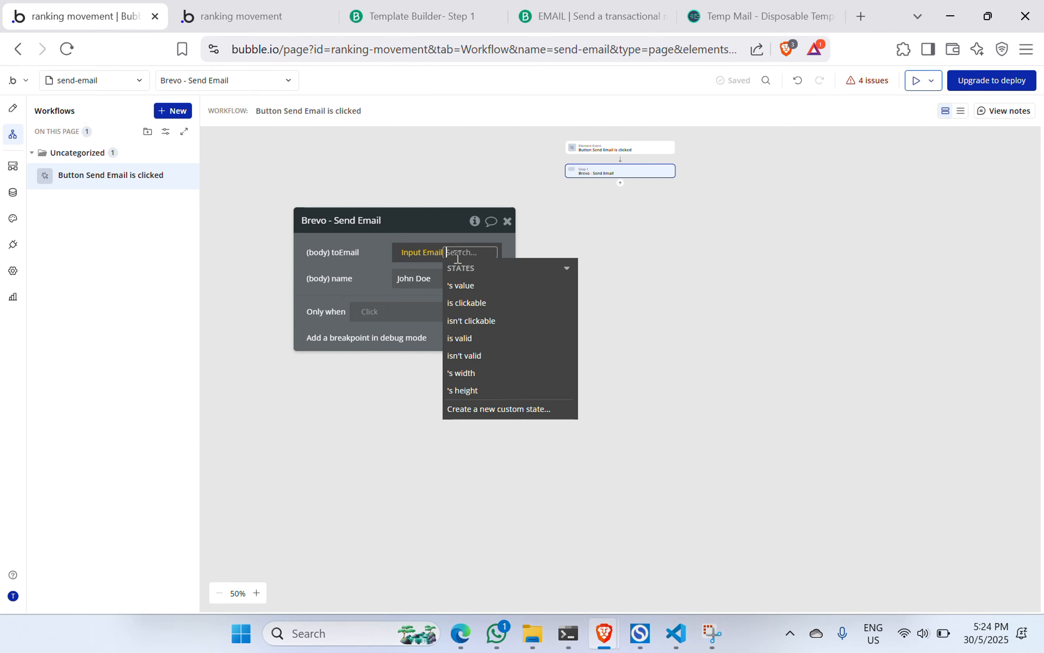
pyautogui.click(477, 287)
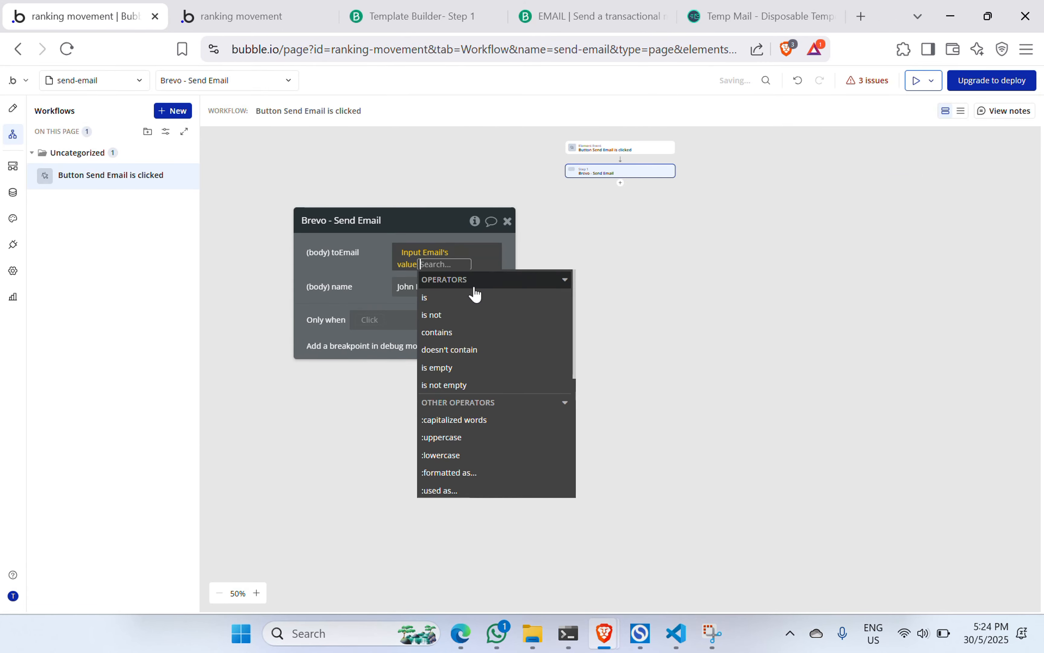
pyautogui.click(359, 282)
# Step: Replace the action's name body parameter with the dynamic expression Input Fullname's value
pyautogui.click(410, 277)
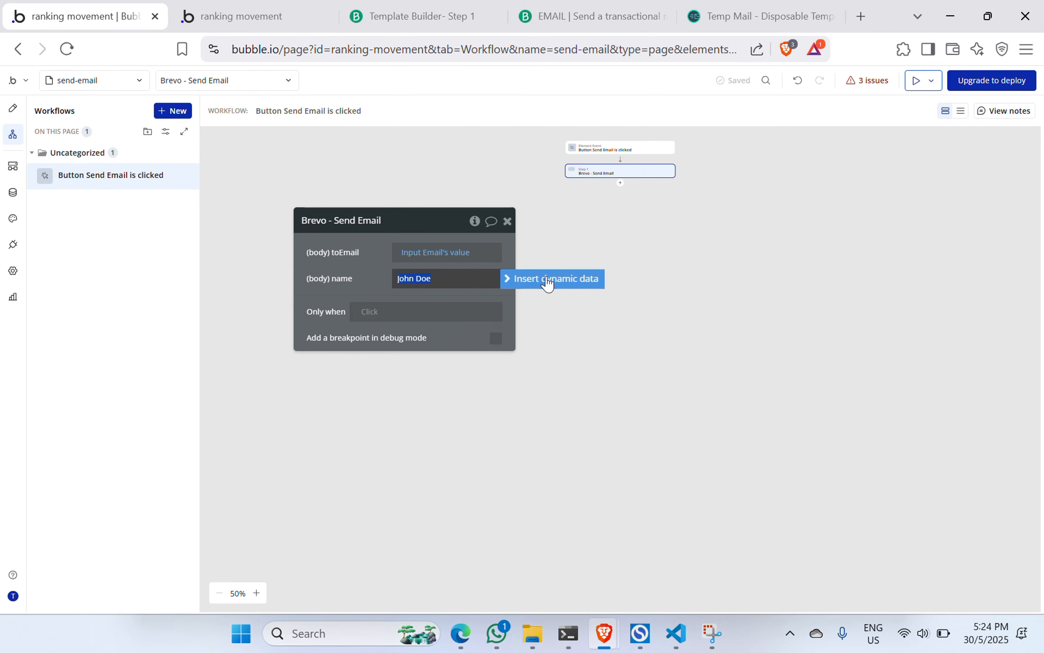
pyautogui.click(547, 281)
pyautogui.write('Input')
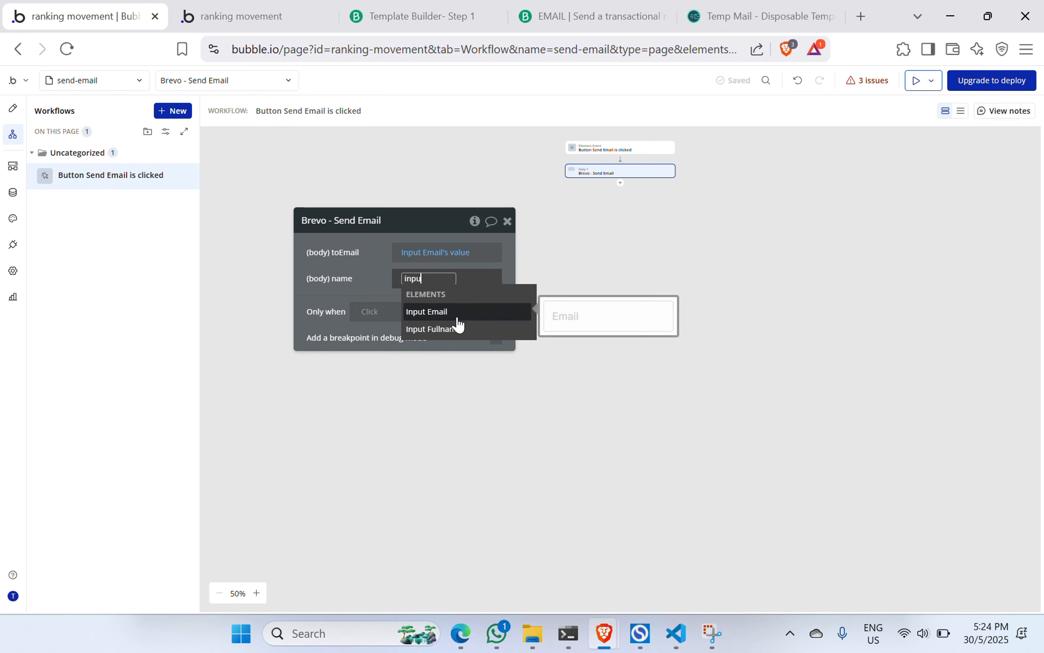
pyautogui.click(461, 330)
pyautogui.click(450, 330)
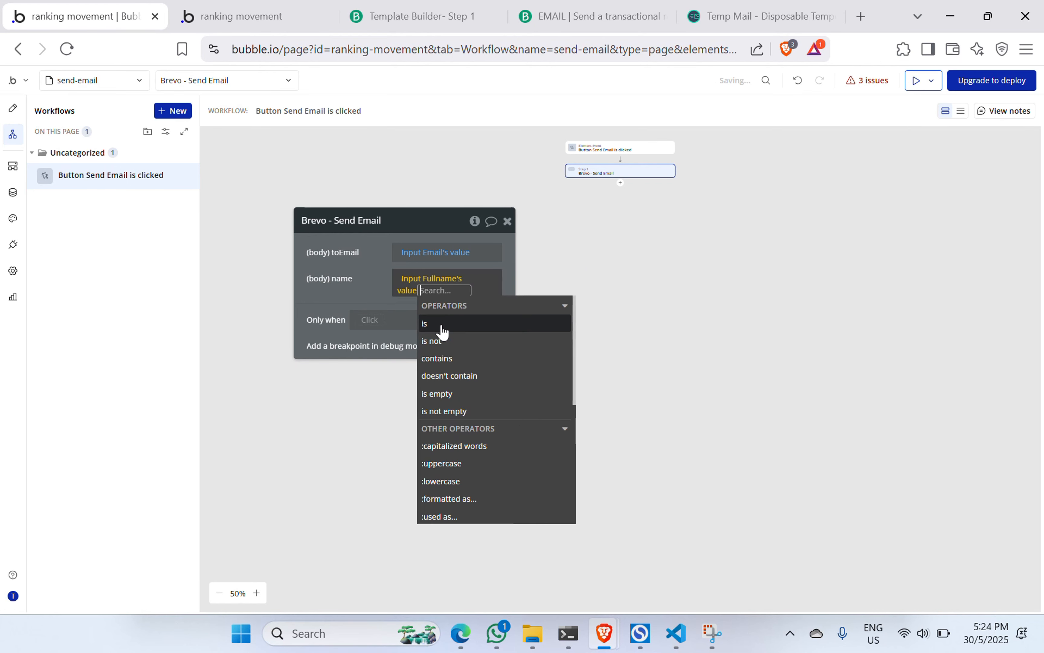
pyautogui.click(368, 296)
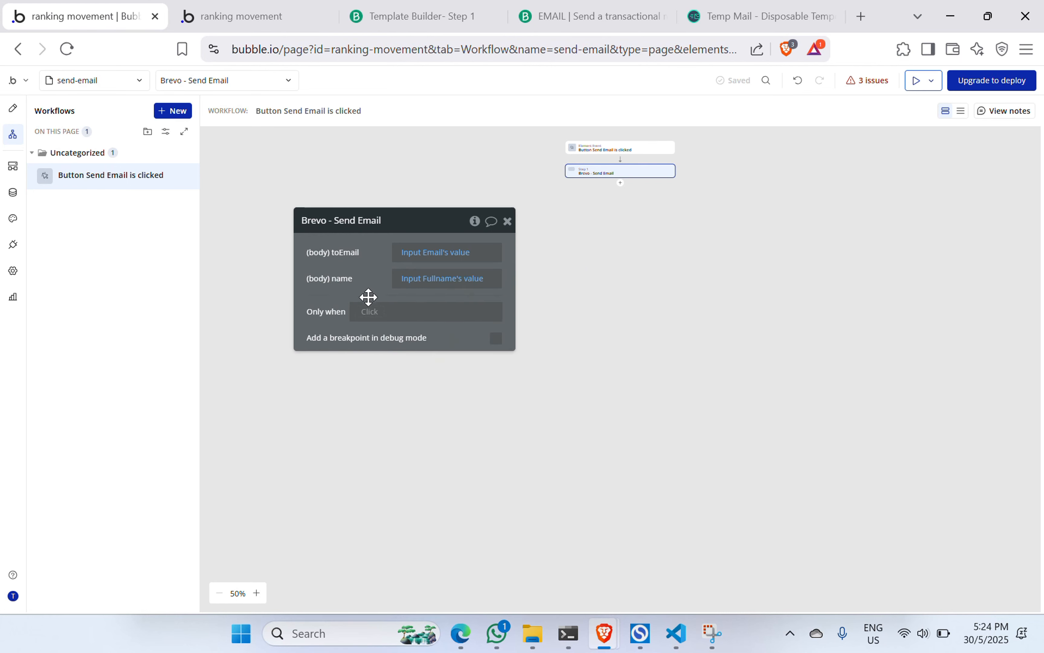
# Step: Preview the send-email page, and switch to Temp Mail to replace the disposable address with a new one and copy it
pyautogui.click(919, 81)
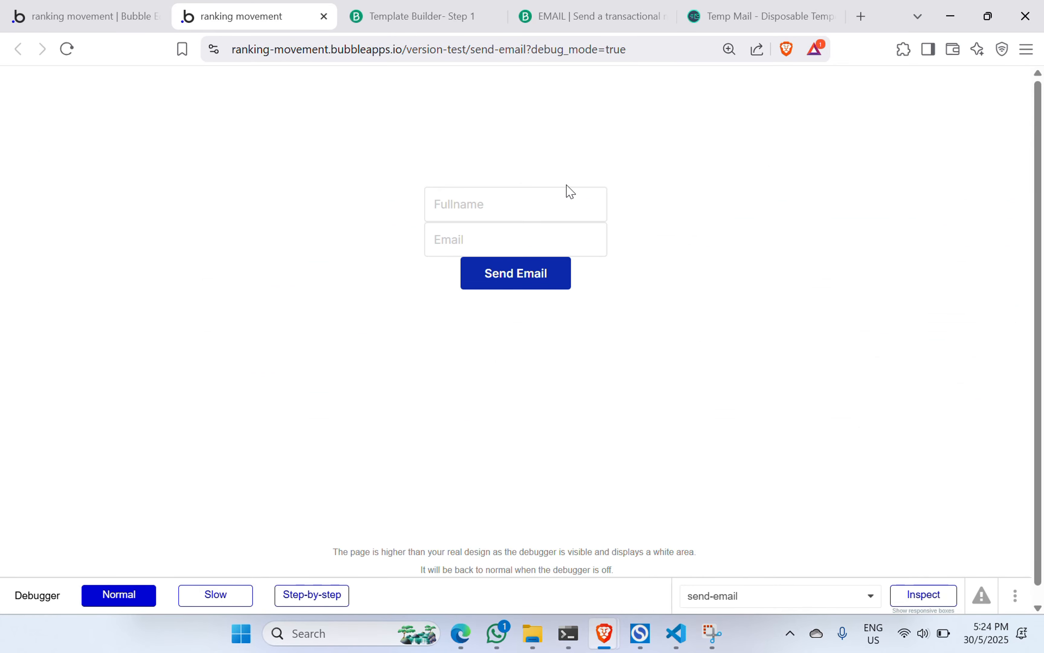
pyautogui.click(739, 13)
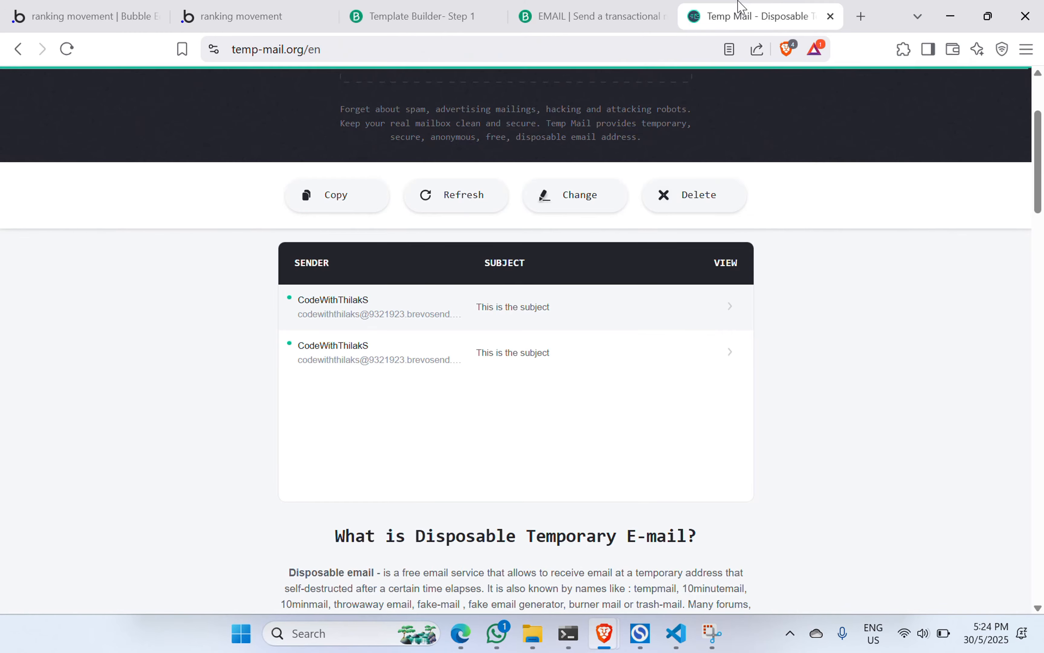
pyautogui.scroll(3, 751, 149)
pyautogui.click(708, 350)
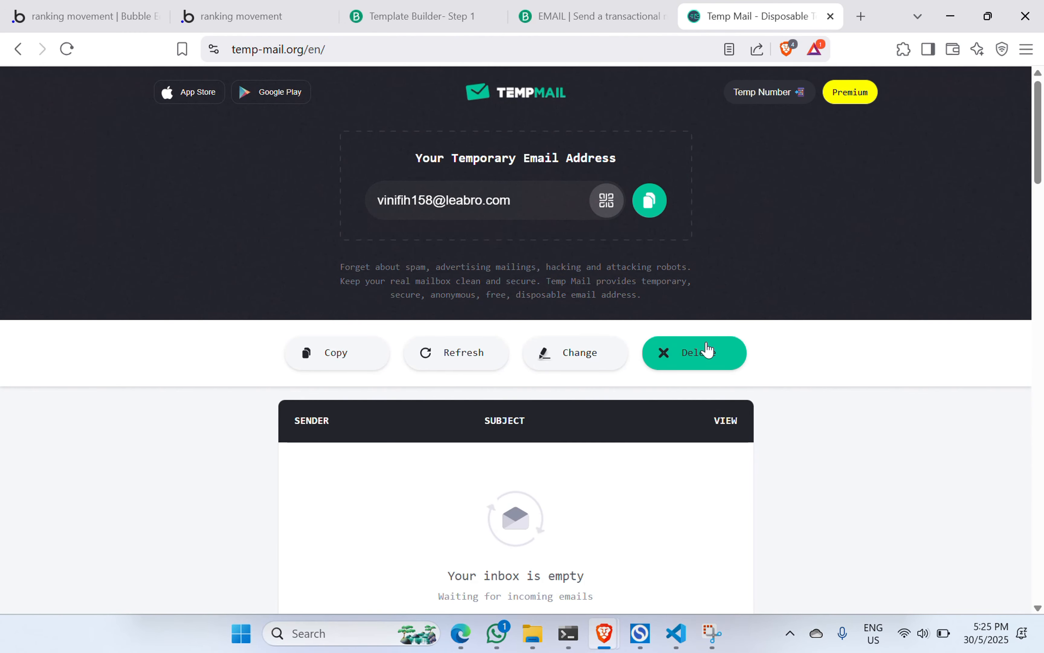
pyautogui.click(660, 209)
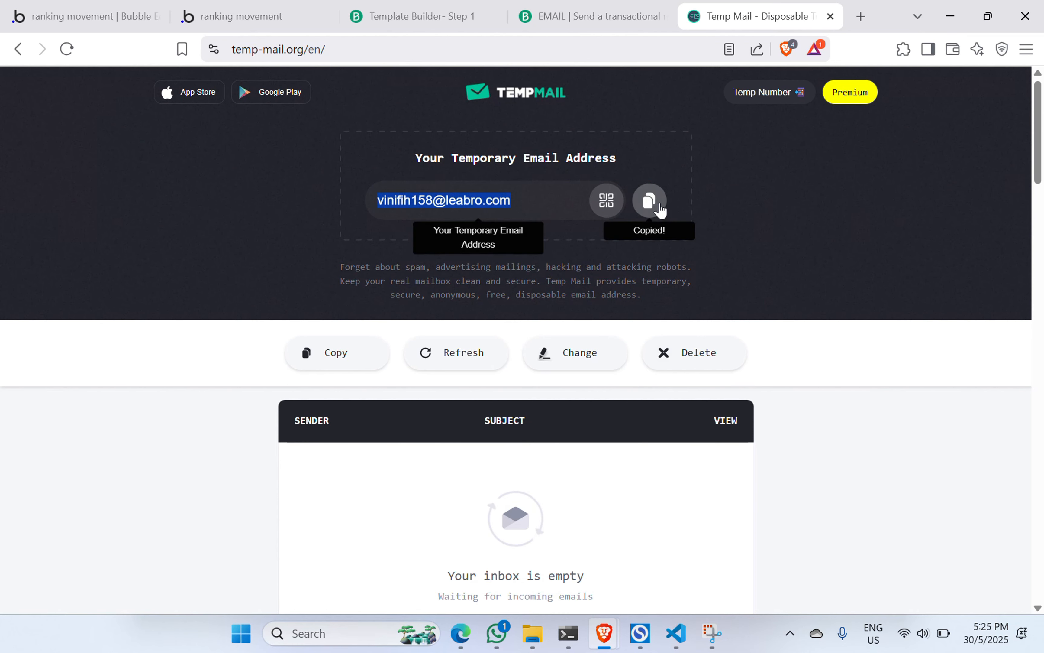
# Step: Switch to the page preview, fill in the recipient's full name and the copied email address, and send the email
pyautogui.click(229, 15)
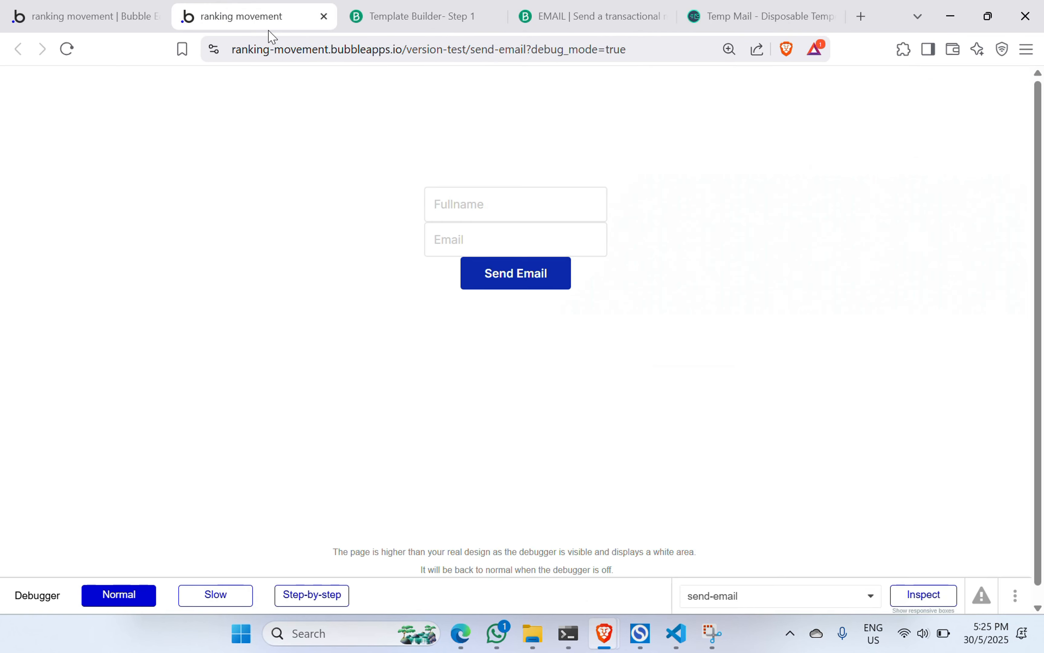
pyautogui.click(480, 248)
pyautogui.hotkey('ctrl', 'v')
pyautogui.click(535, 211)
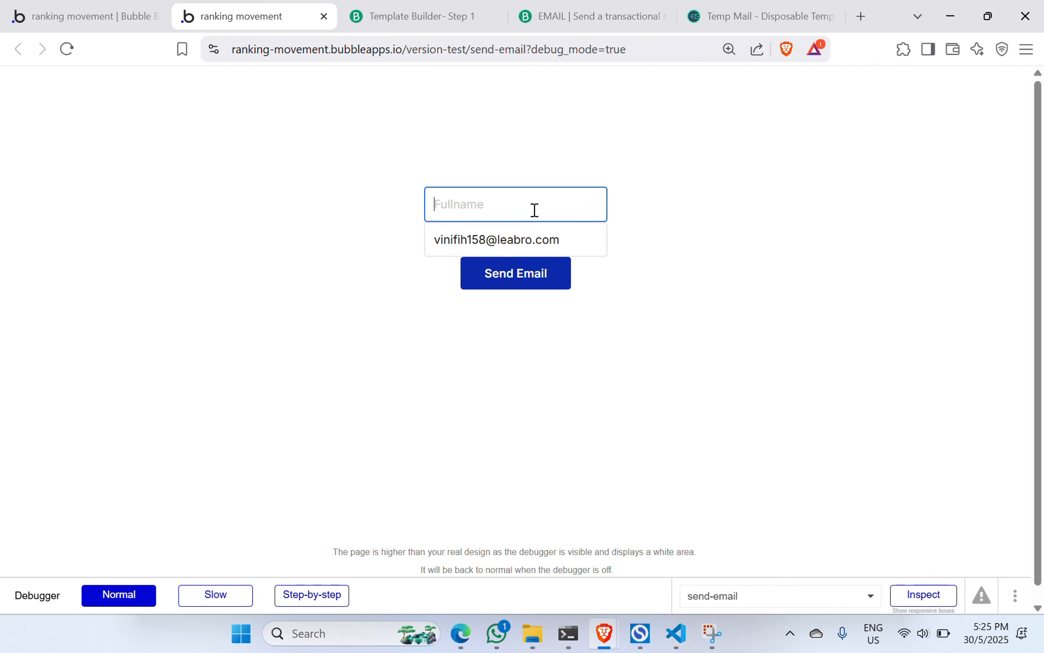
pyautogui.write('Jane Dawson')
pyautogui.click(527, 287)
pyautogui.click(526, 291)
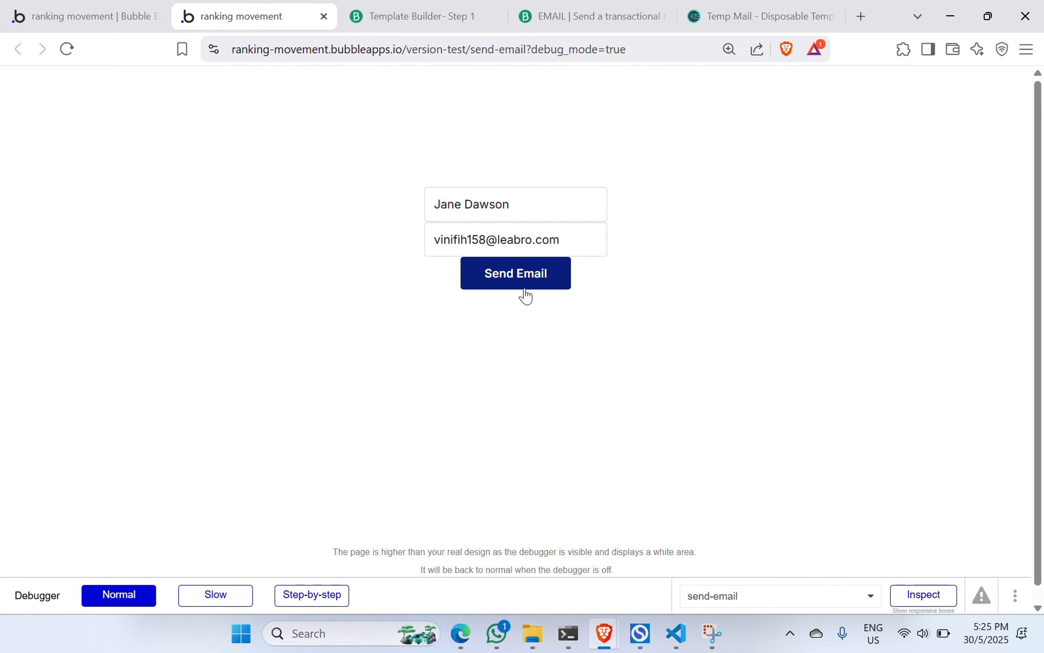
# Step: Switch to Temp Mail, open the received message "This is the subject" and examine the recipient name in its body
pyautogui.click(736, 13)
pyautogui.scroll(-3, 803, 289)
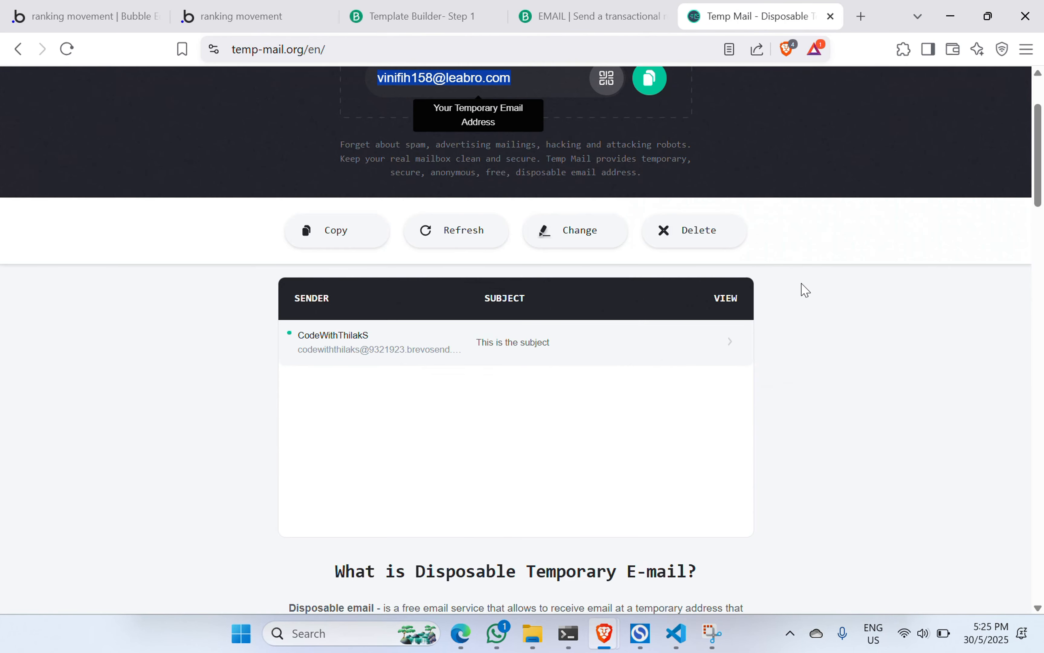
pyautogui.click(527, 352)
pyautogui.click(528, 351)
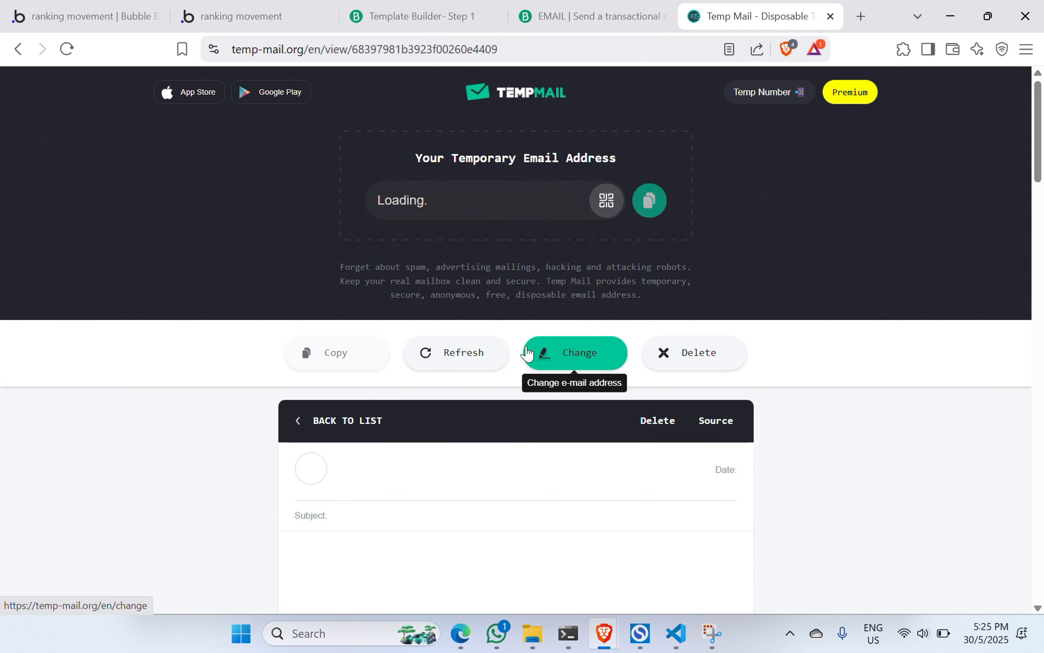
pyautogui.click(264, 27)
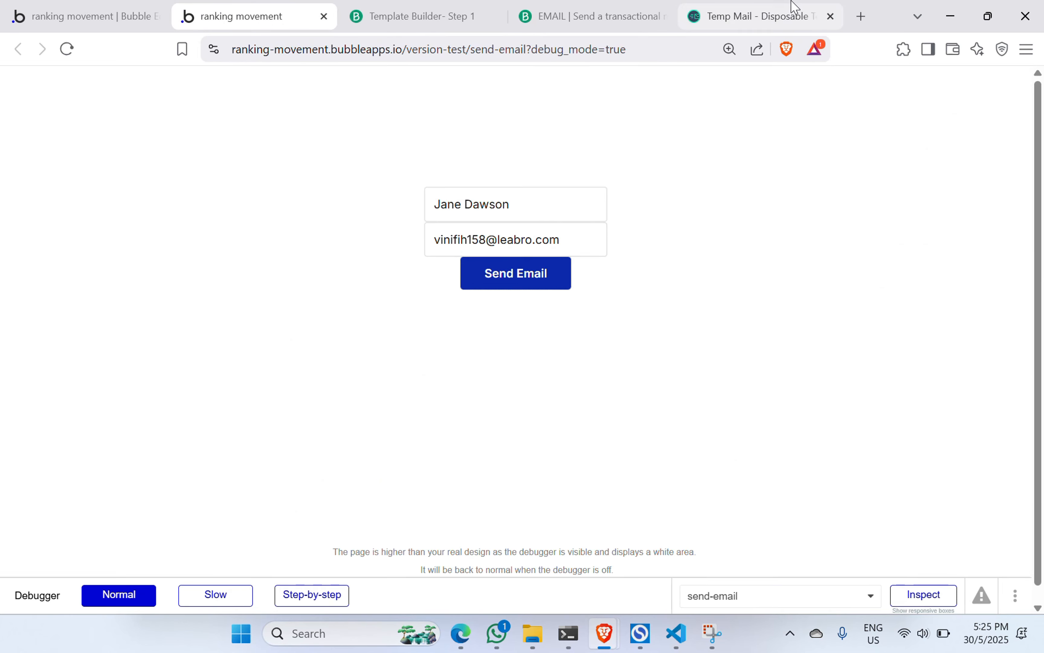
pyautogui.click(777, 19)
pyautogui.scroll(-3, 619, 293)
pyautogui.scroll(-2, 619, 293)
pyautogui.scroll(5, 508, 457)
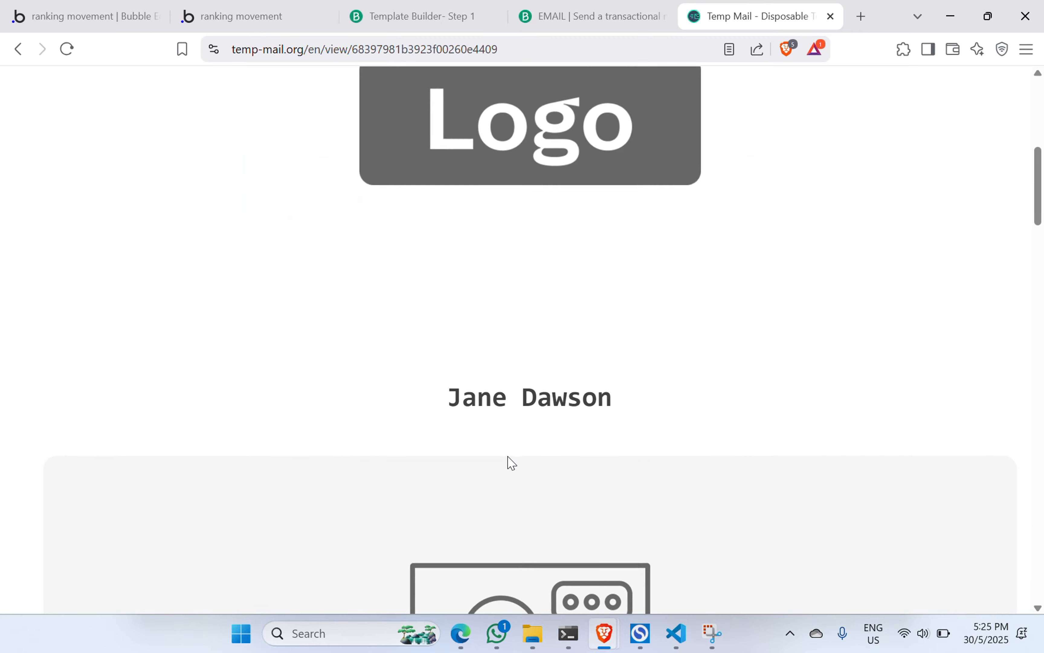
pyautogui.scroll(-5, 508, 456)
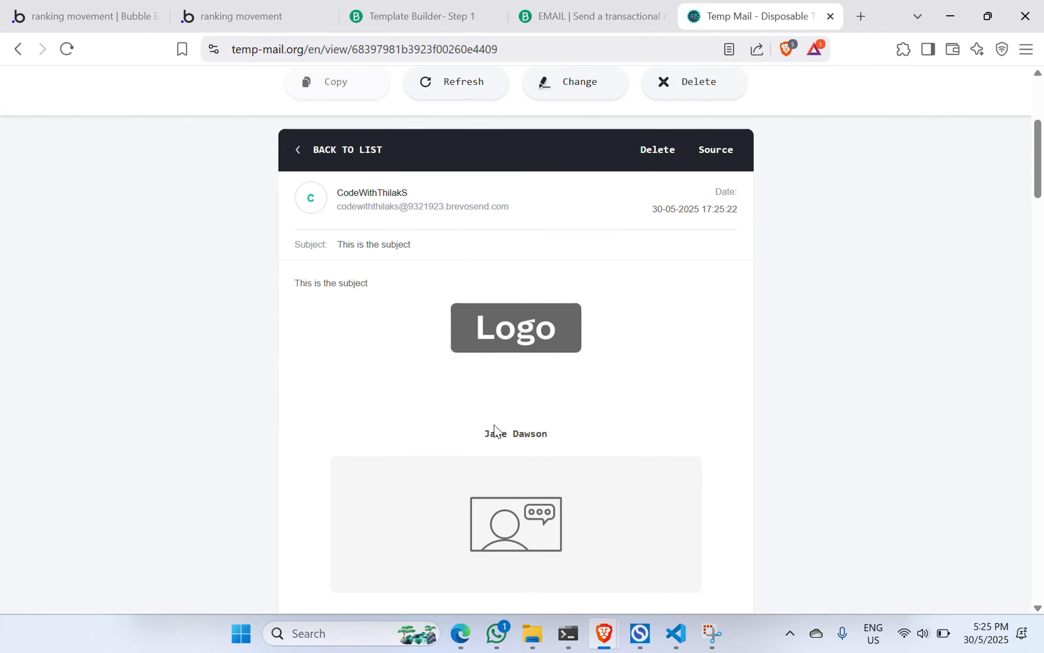
# Step: Compare the Brevo template's params placeholders with the Bubble workflow's Send Email action, and return to the page preview
pyautogui.click(259, 8)
pyautogui.hotkey('ctrl', 'shift', 'Tab')
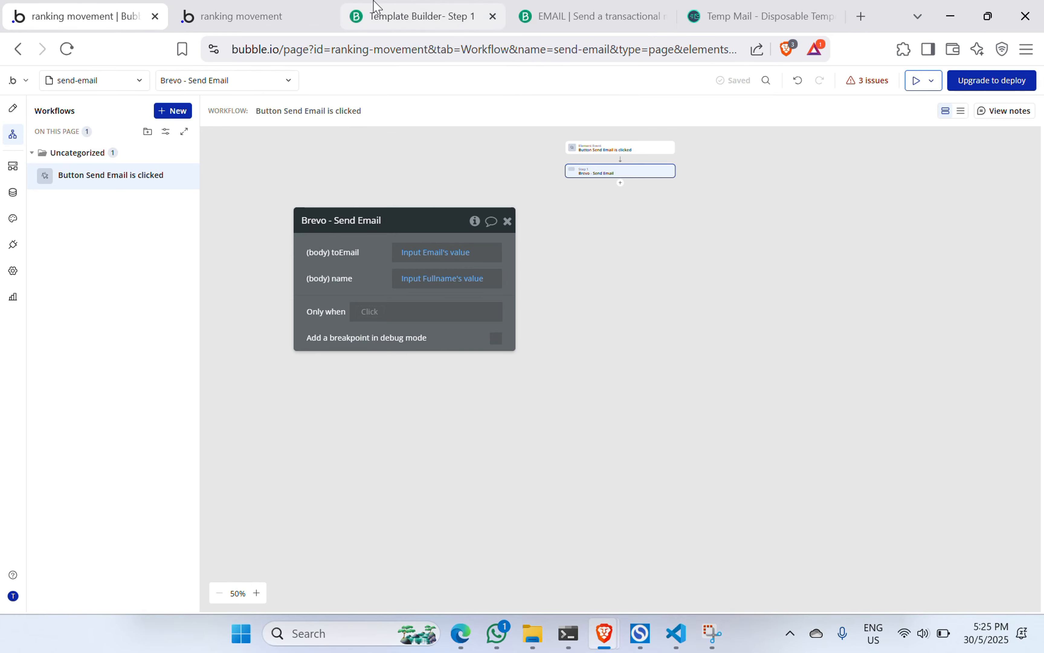
pyautogui.click(376, 6)
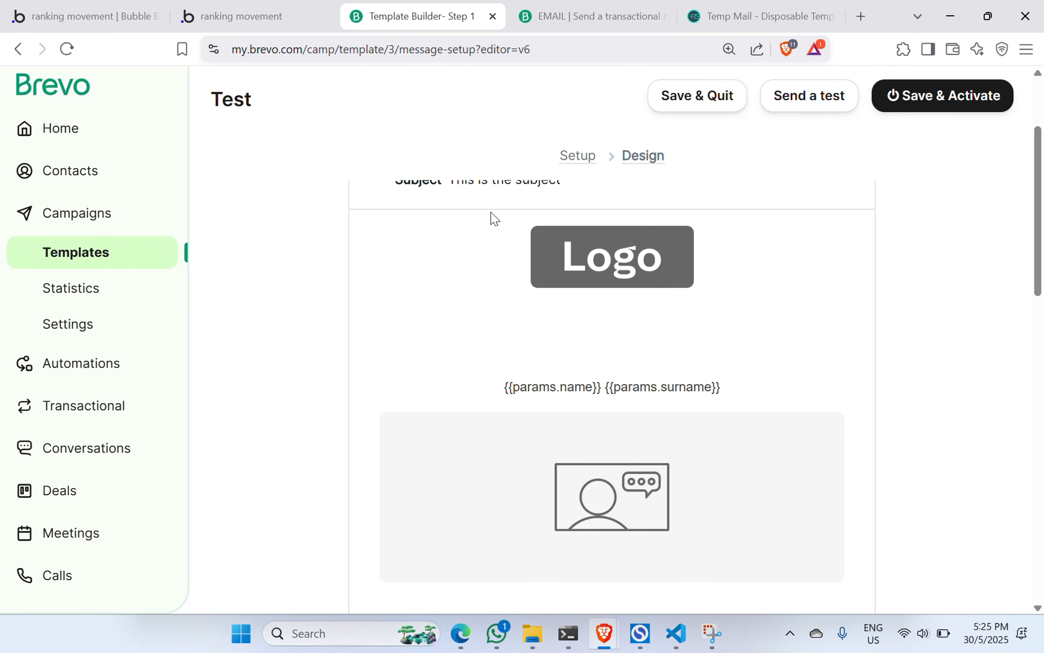
pyautogui.scroll(4, 495, 219)
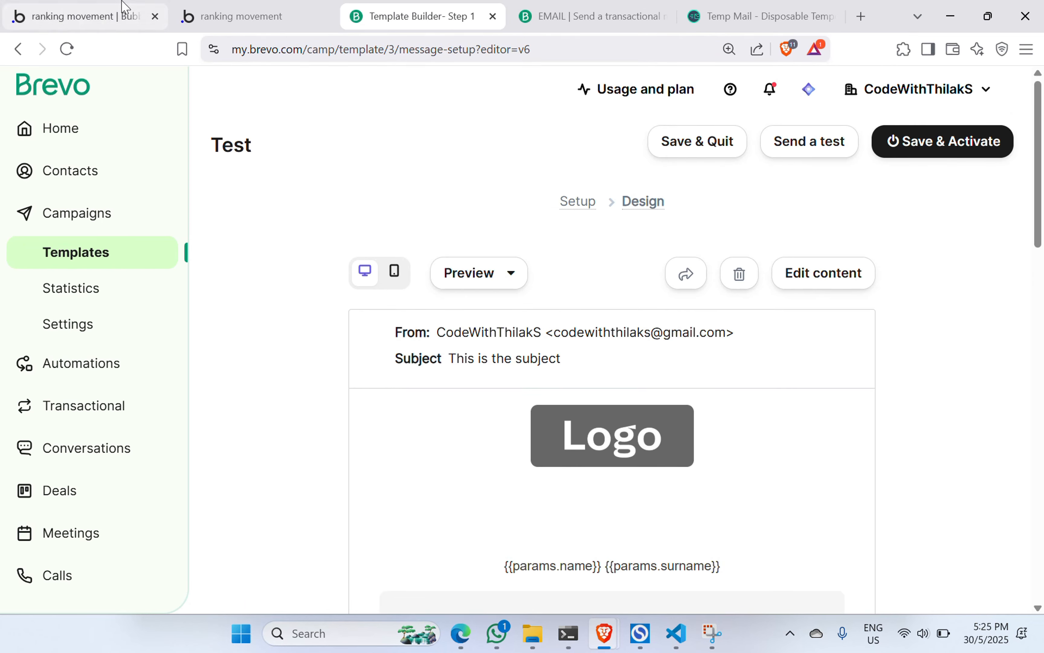
pyautogui.click(145, 7)
pyautogui.click(372, 8)
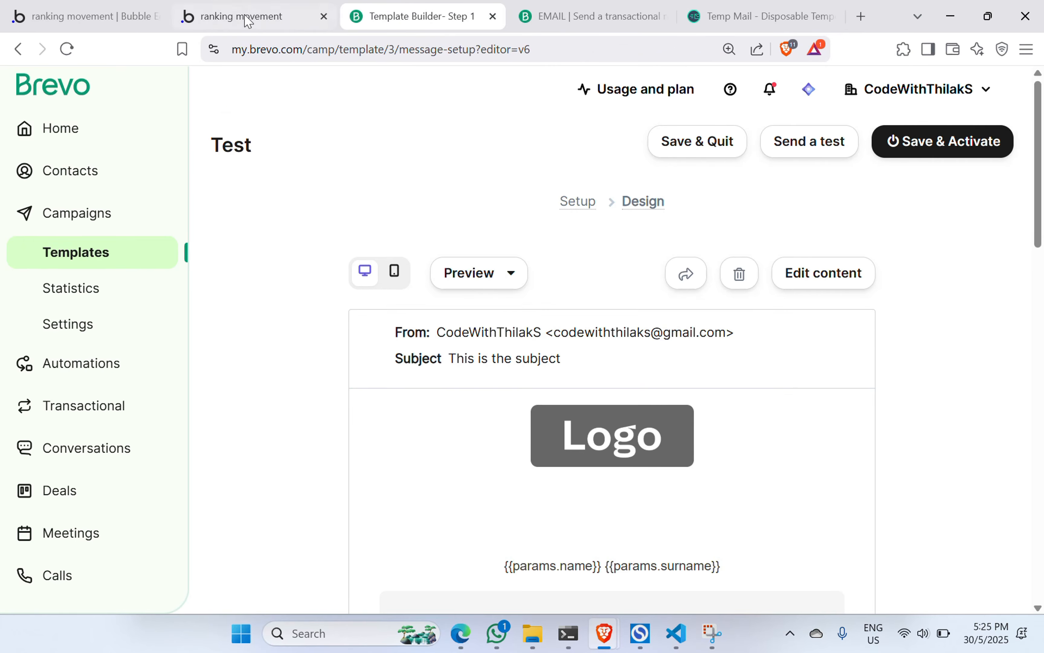
pyautogui.click(90, 8)
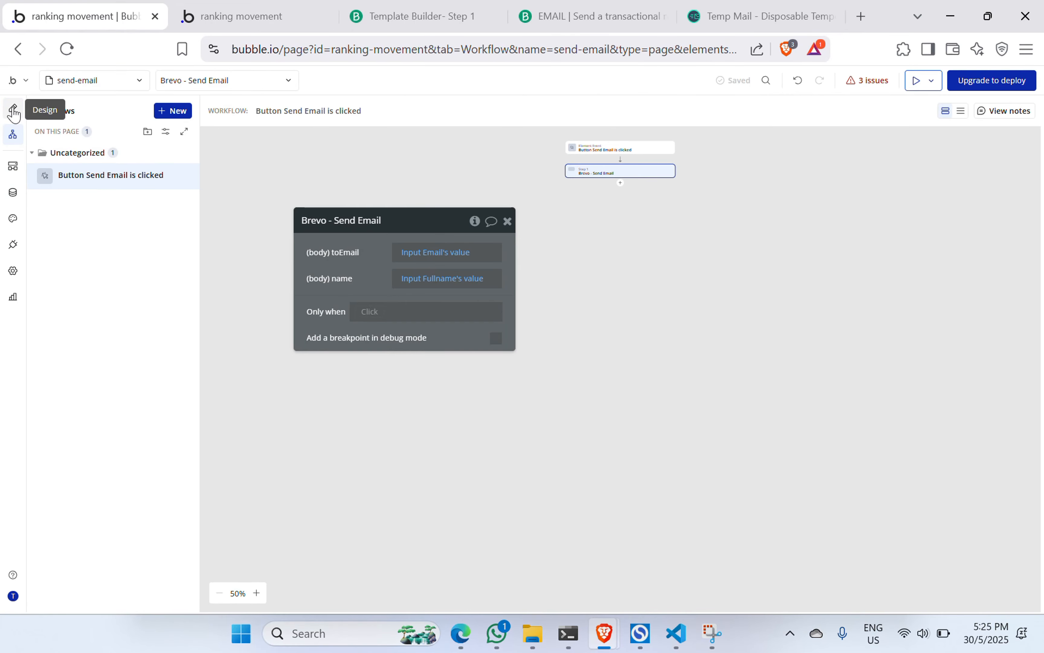
pyautogui.click(287, 7)
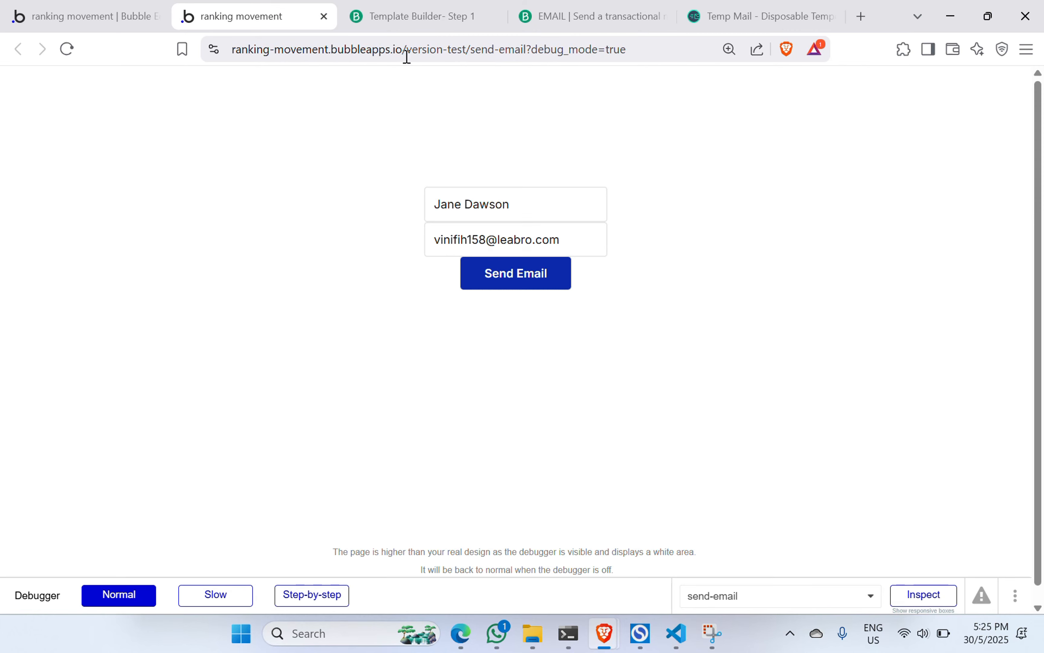